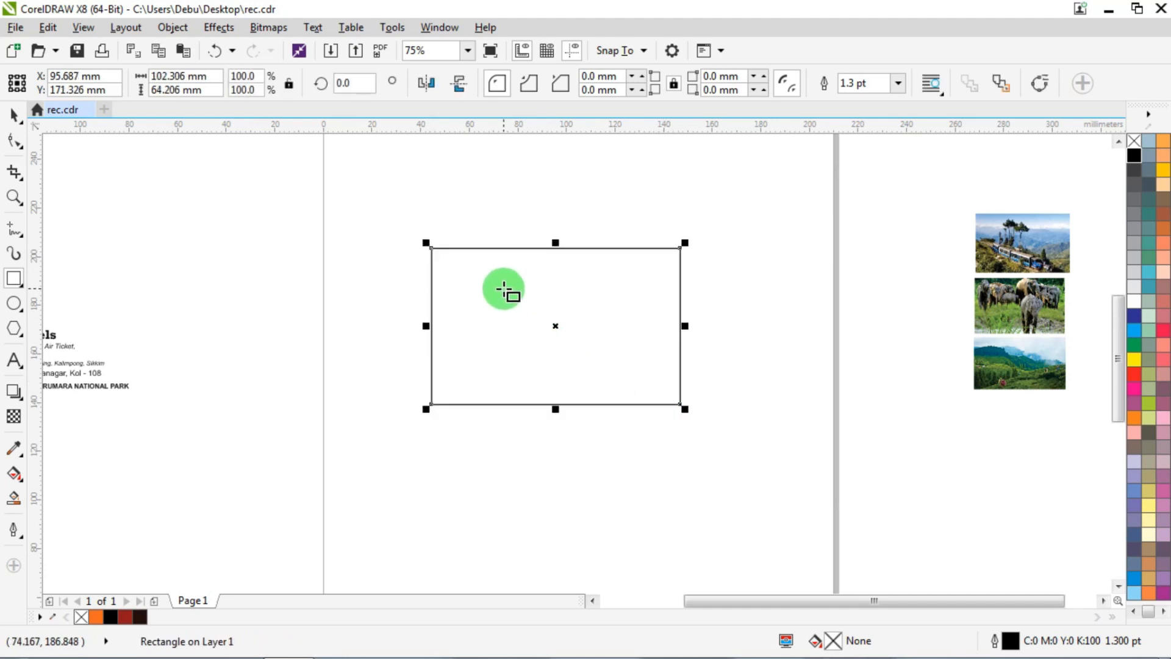
Resize the rectangle to 88 mm wide and 54 mm high, and deselect it
scroll(504, 288, up, 2)
click(220, 74)
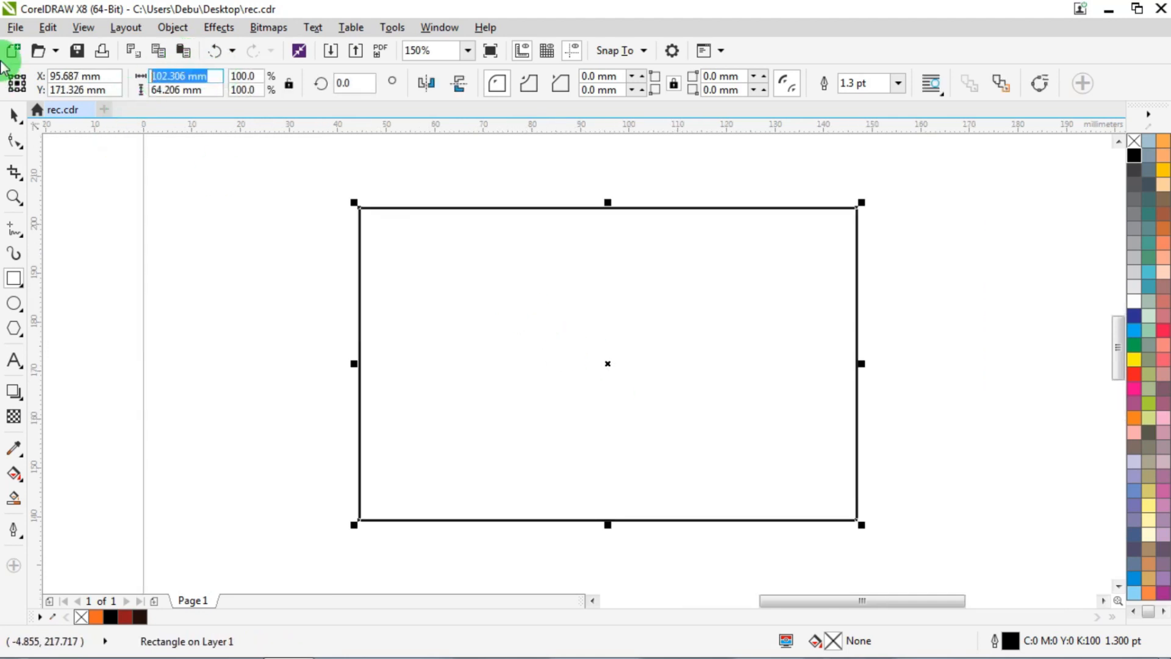
text(88)
key(Tab)
text(5)
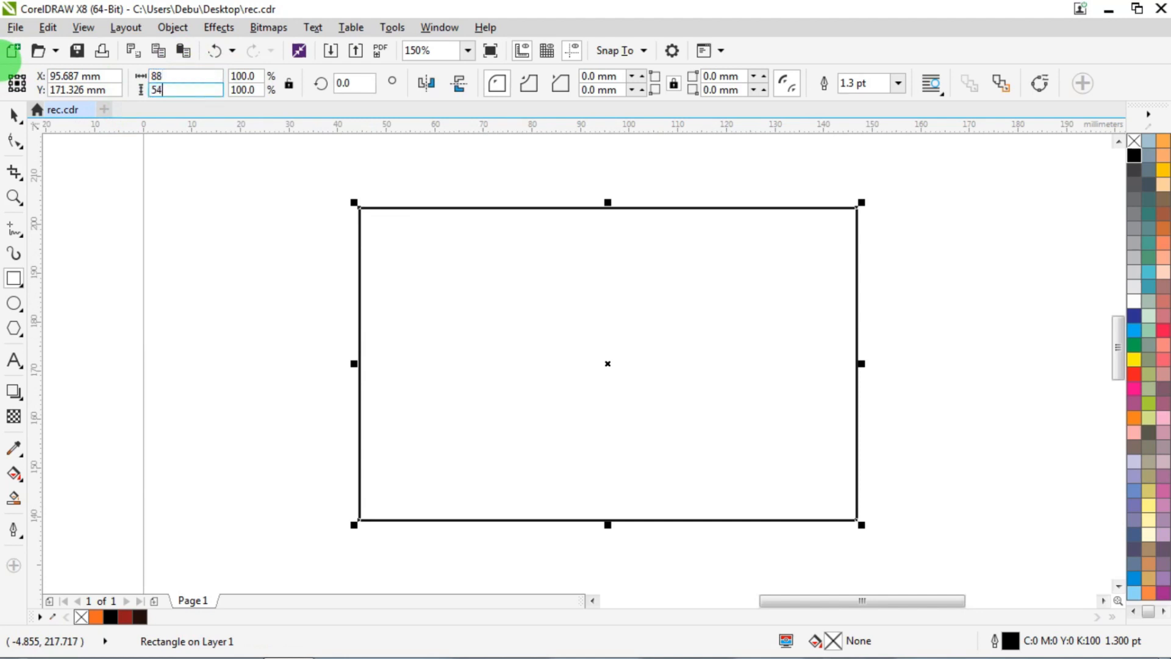
text(4)
key(Return)
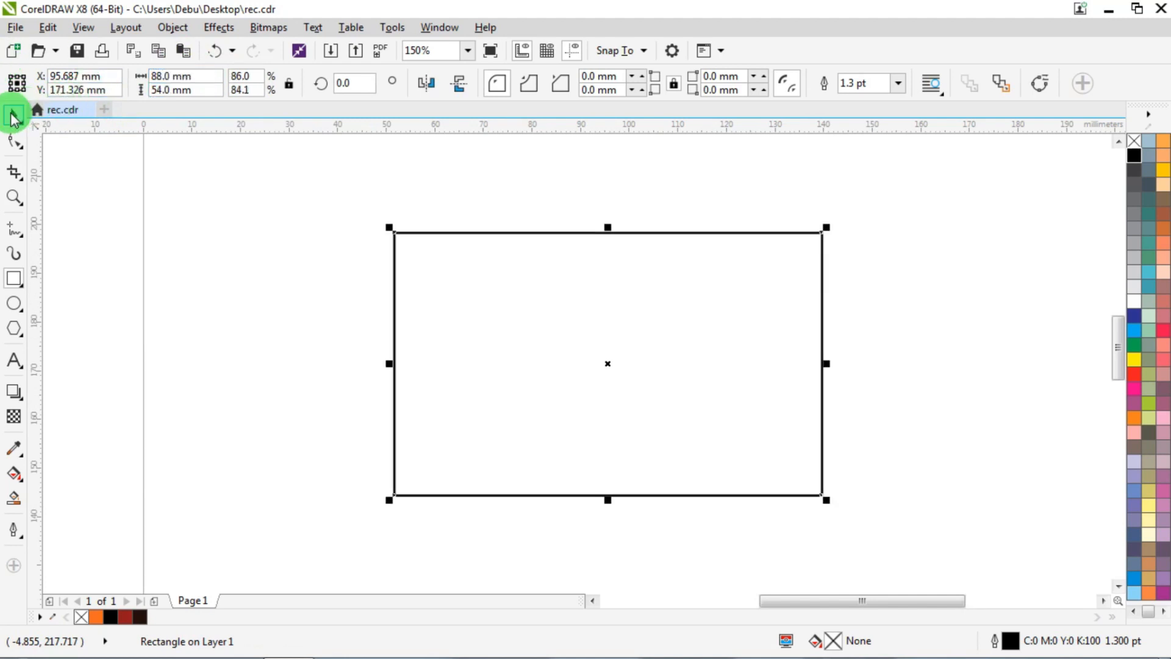
click(612, 317)
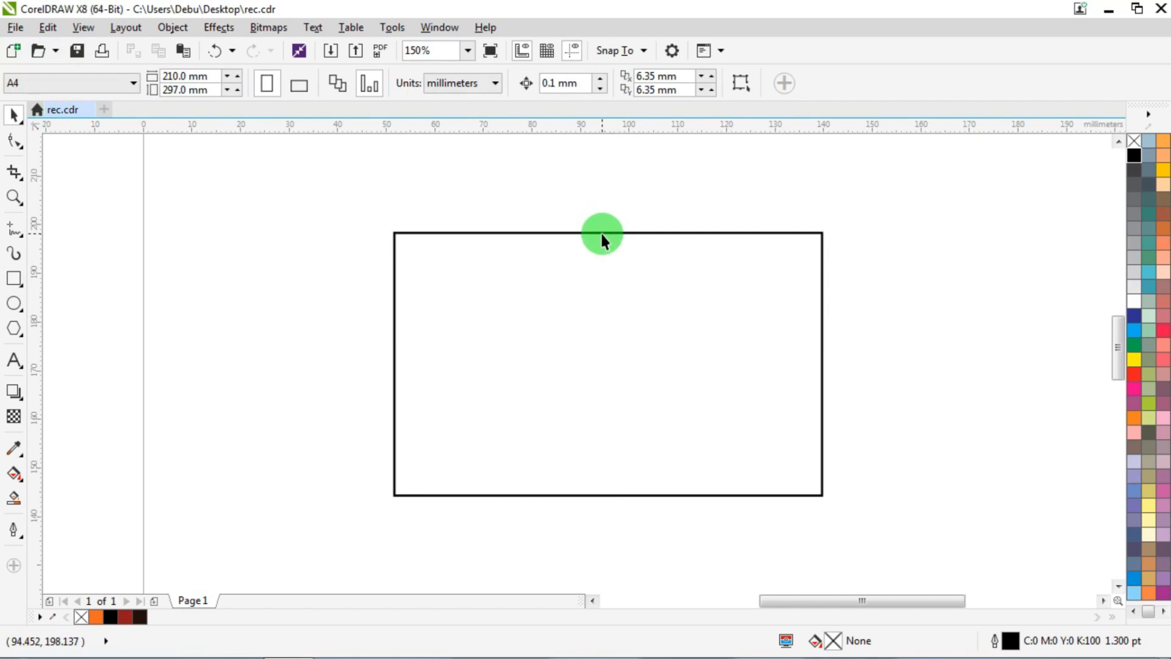
Duplicate the card rectangle as a strip about 6.7 mm high along its bottom edge, filled orange C0 M72 Y100 K0 without an outline
drag(598, 232, 605, 458)
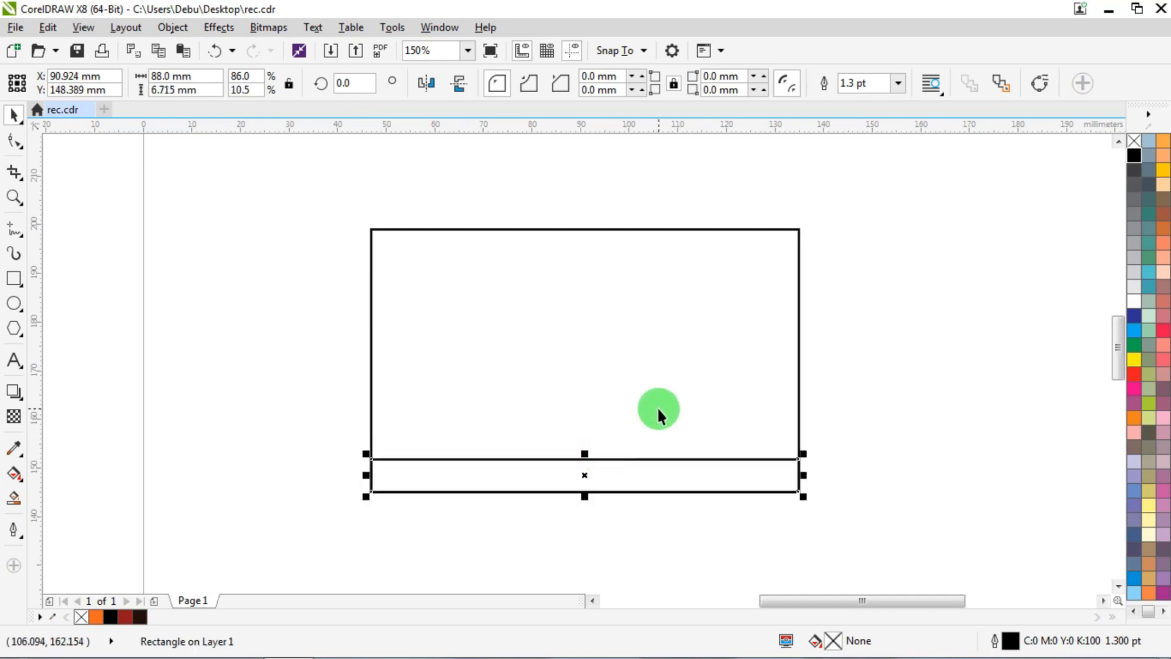
click(97, 617)
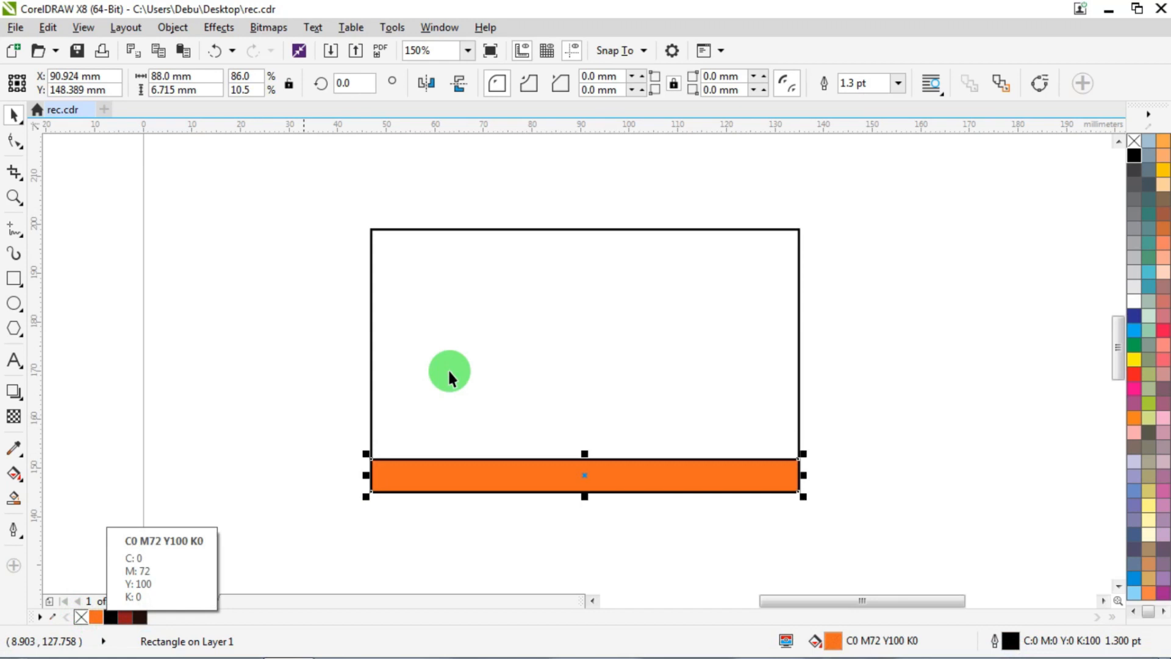
right_click(1133, 144)
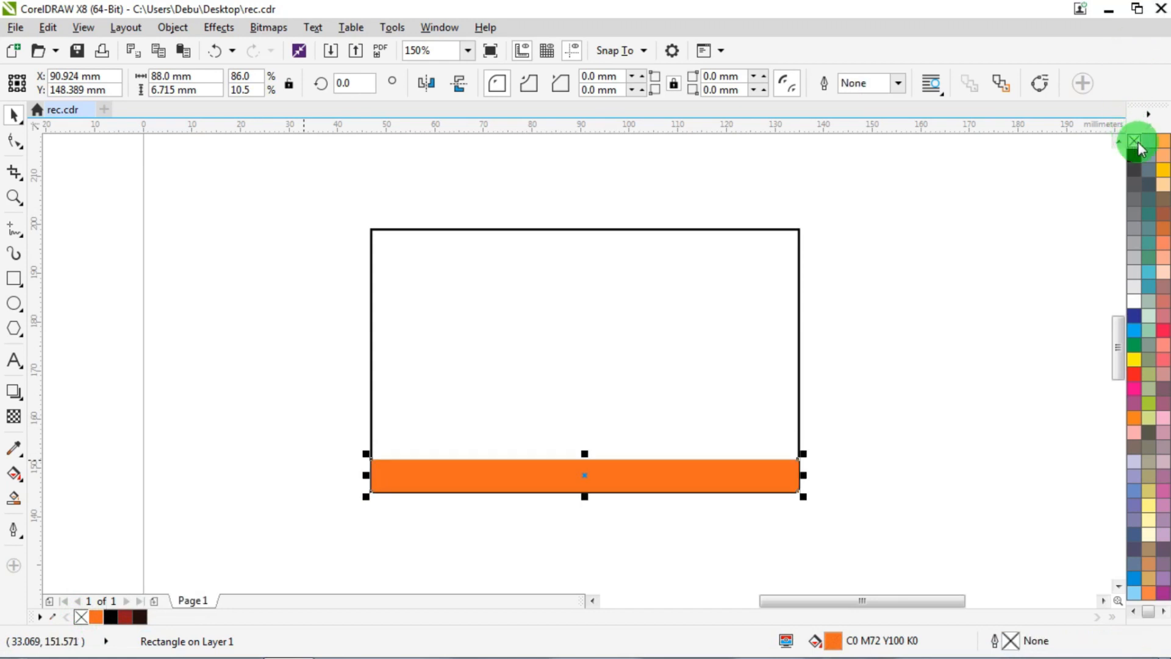
Duplicate the card rectangle as a bottom-aligned one about 33 mm high and convert the copy to curves
click(642, 230)
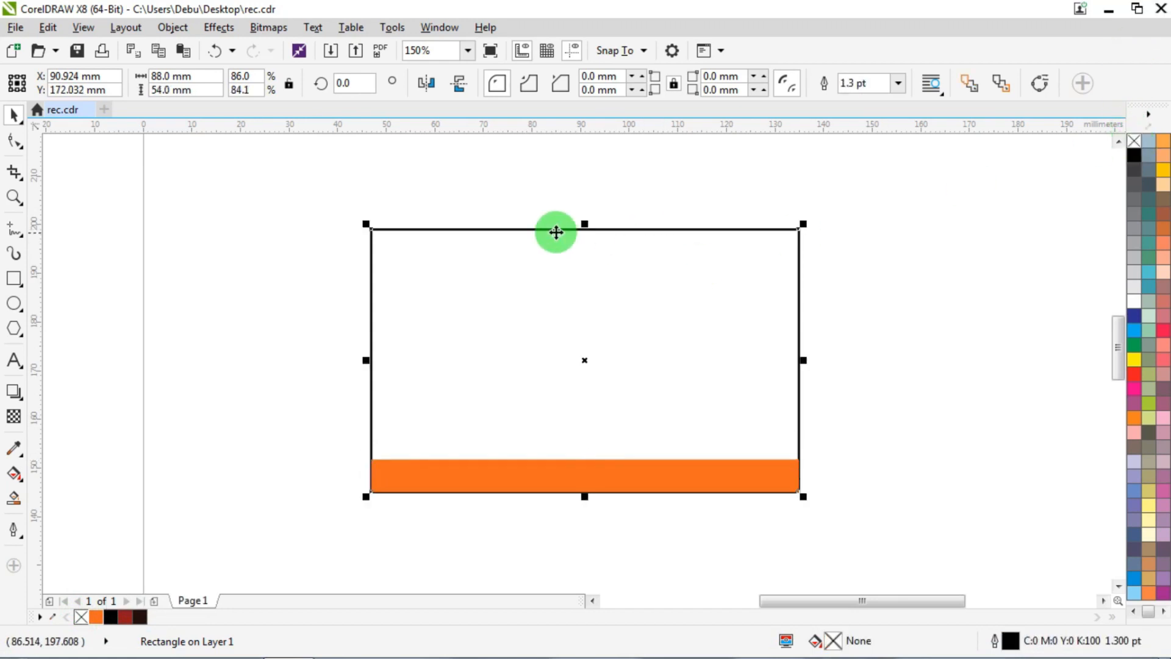
drag(584, 229, 587, 330)
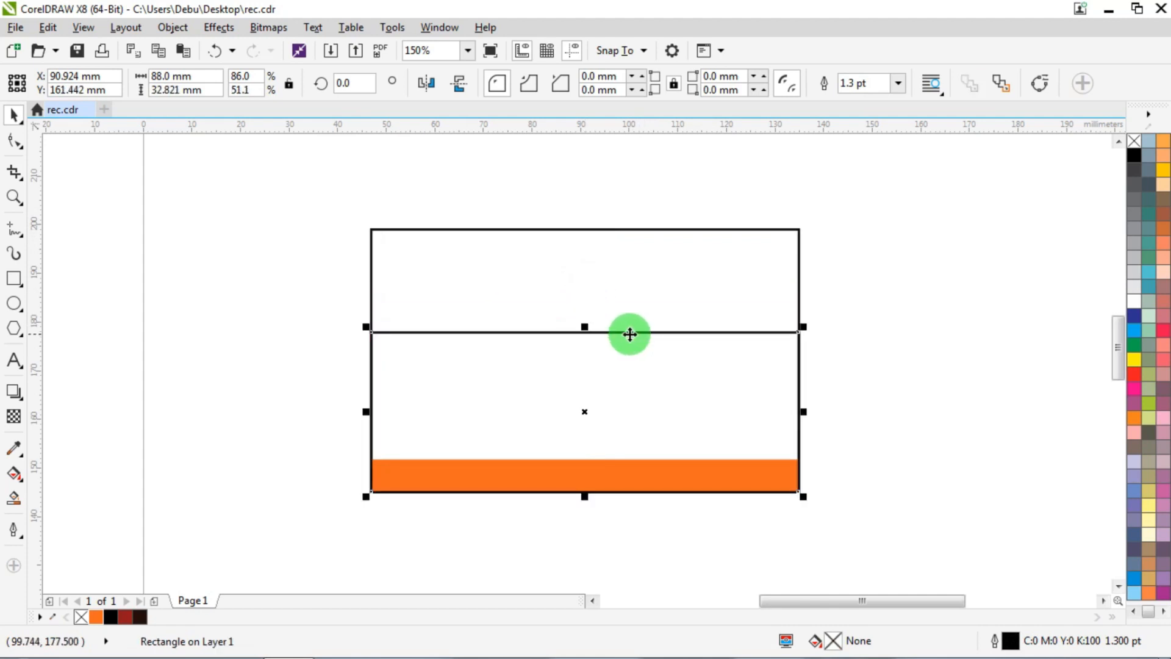
right_click(629, 334)
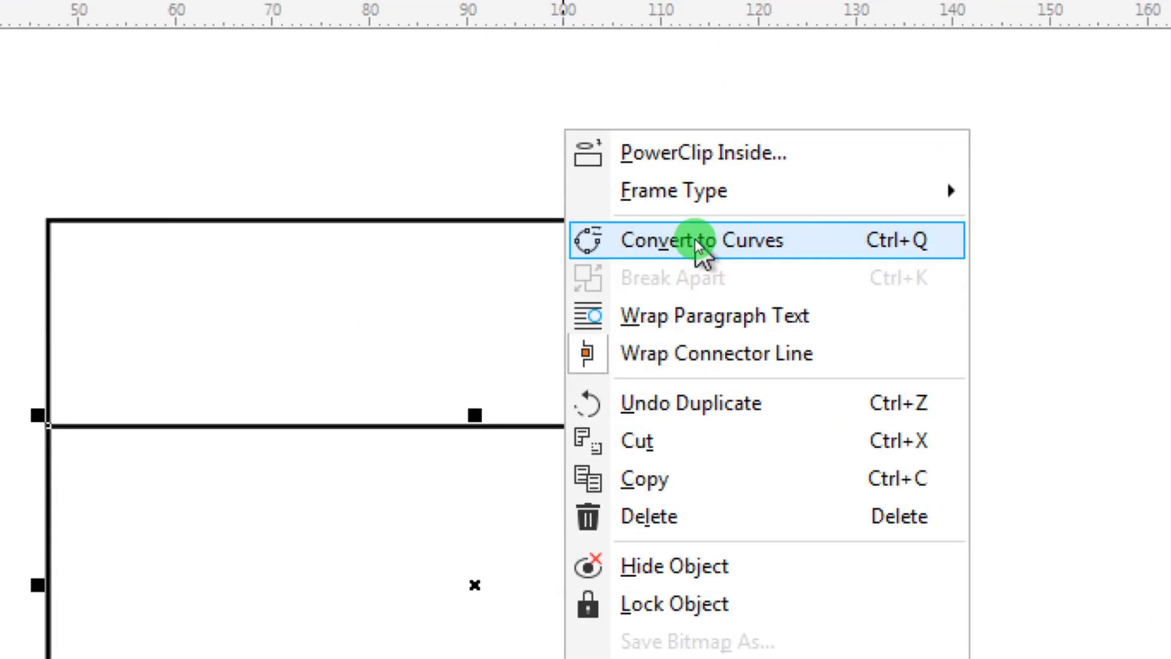
click(694, 239)
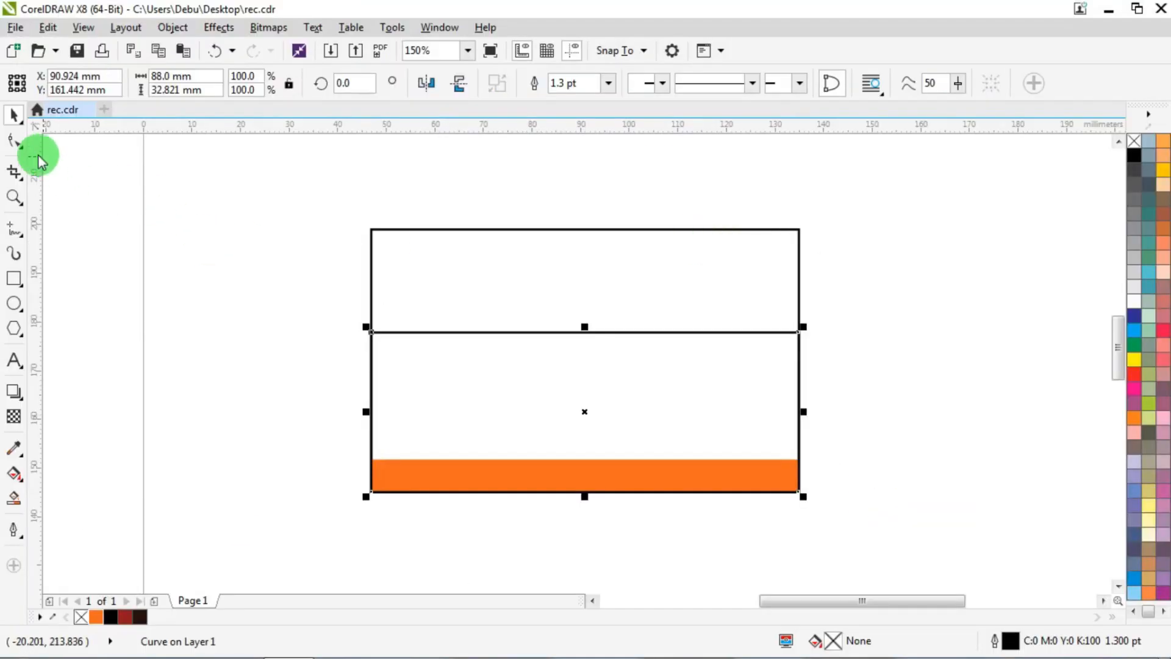
Convert the top edge of the shorter rectangle from a straight line to a curve segment with the Shape tool
click(14, 140)
click(571, 332)
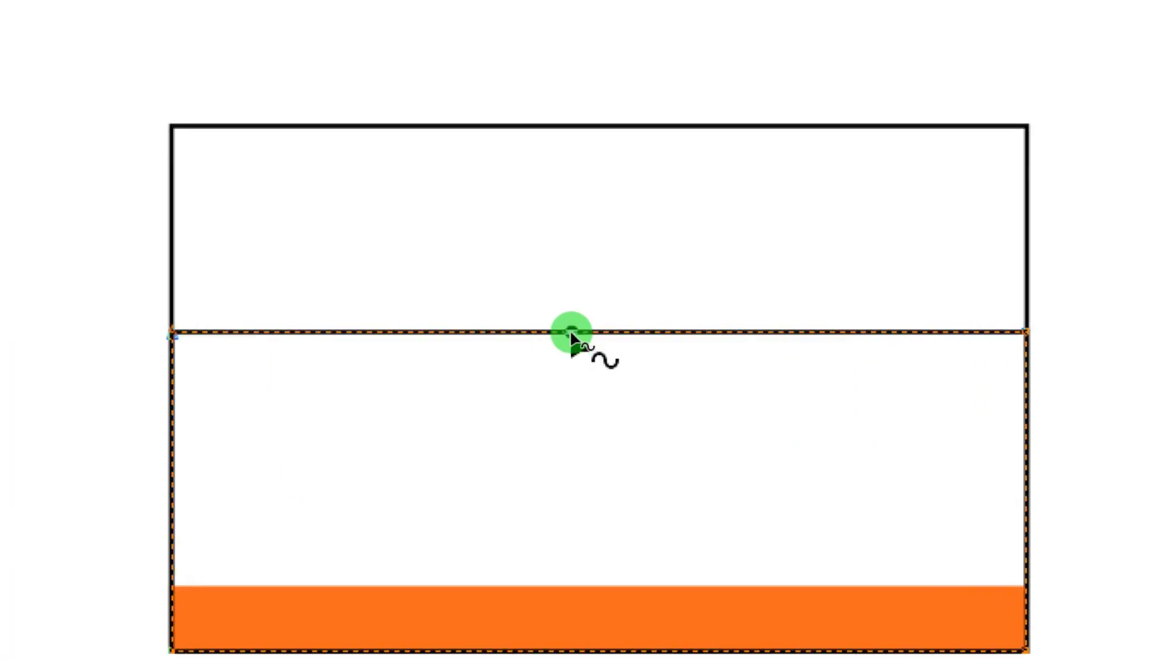
right_click(571, 332)
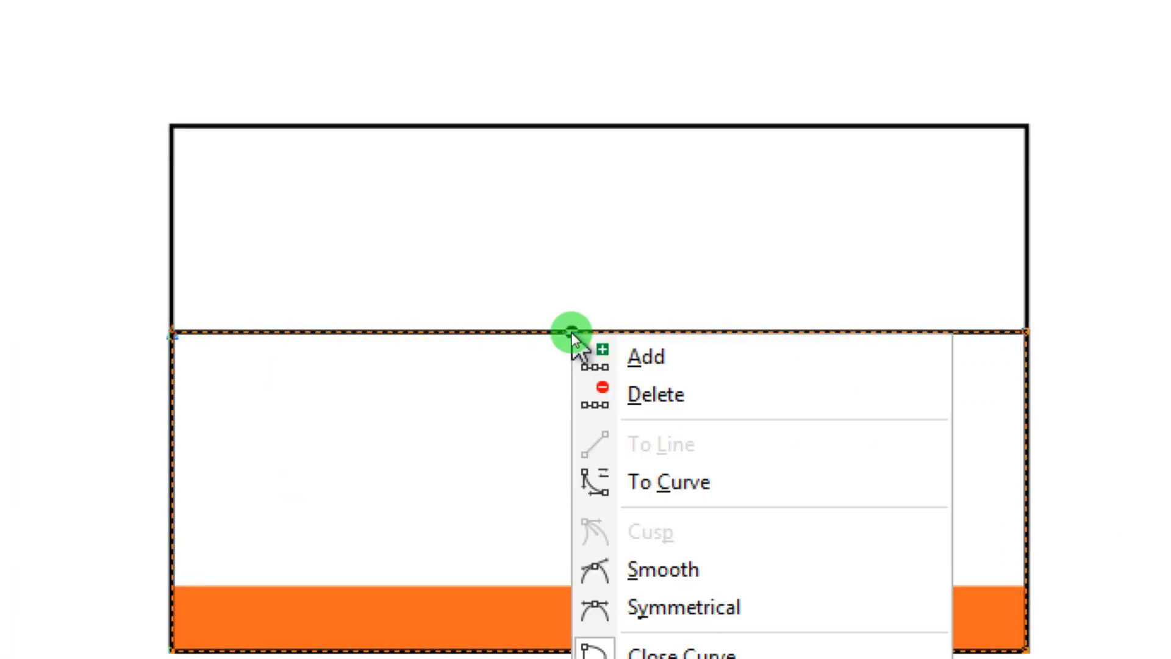
click(671, 483)
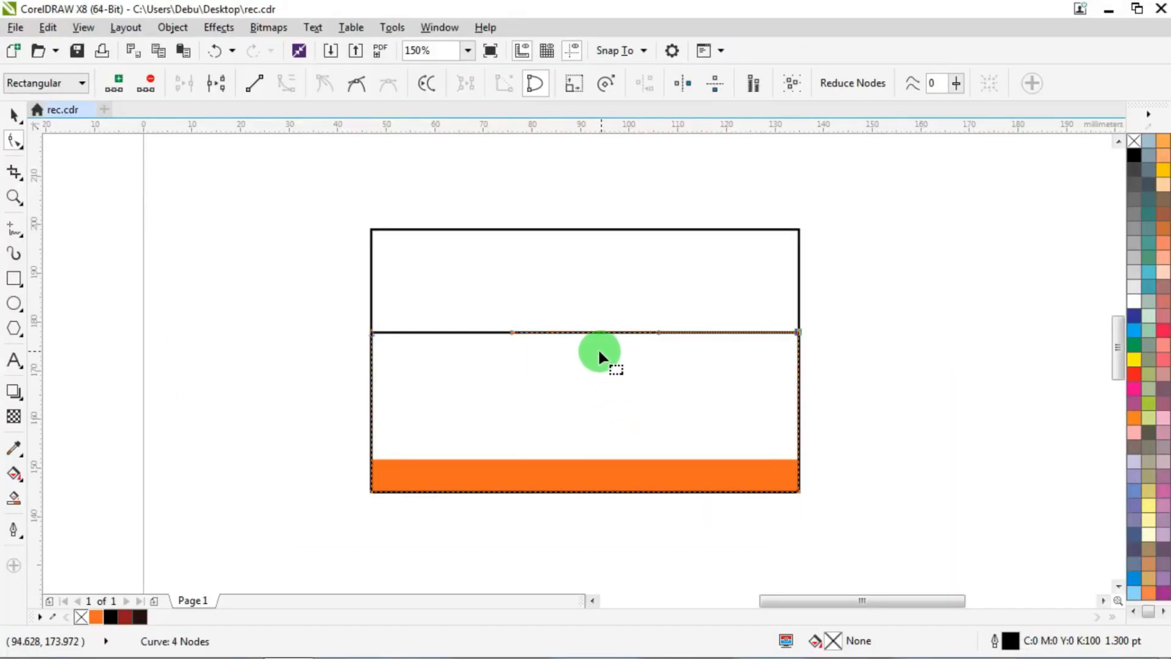
Bend the curve's top edge into an S-shaped wave, arching up in the left half and dipping in the right half
click(558, 335)
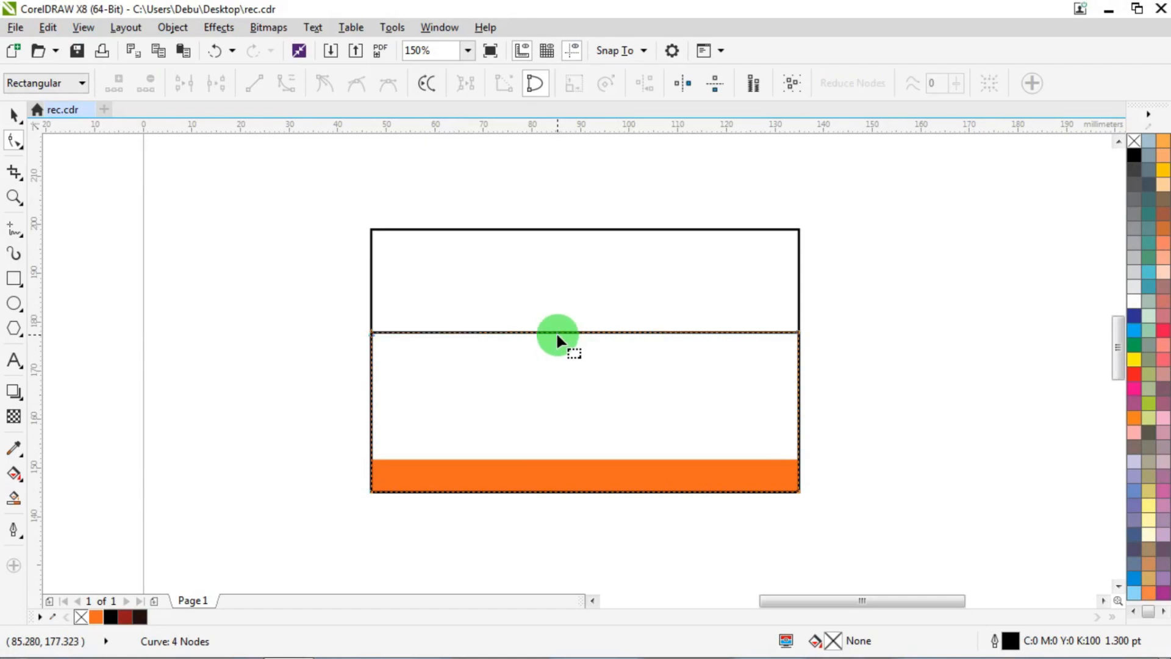
drag(557, 333, 526, 294)
drag(857, 299, 703, 343)
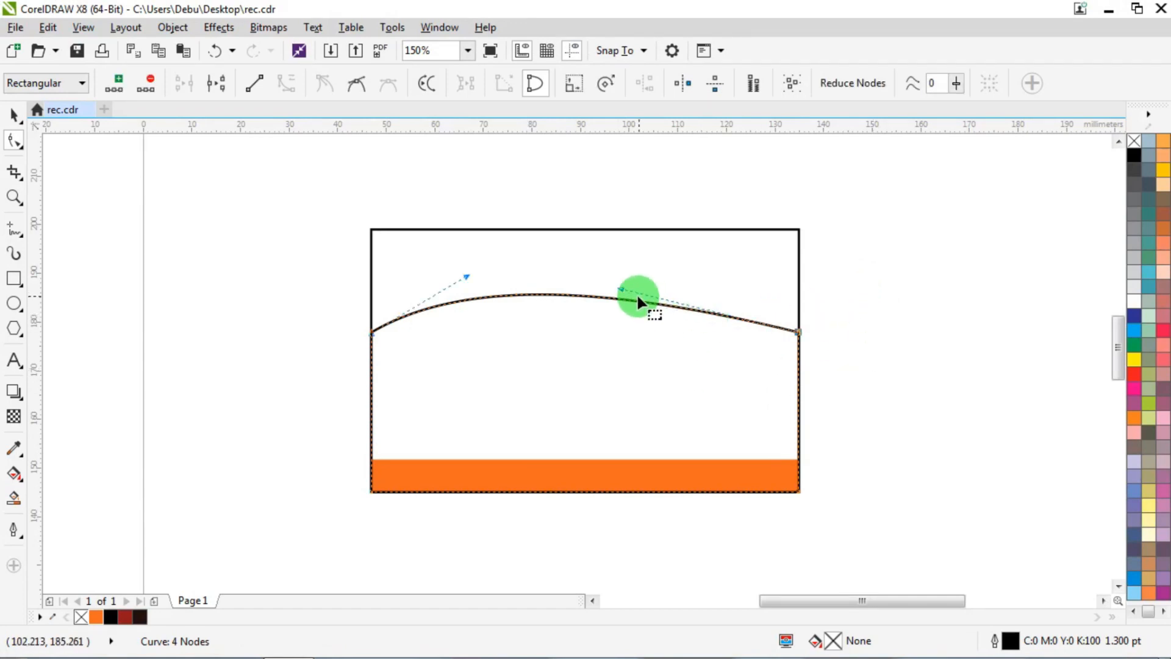
drag(620, 286, 626, 410)
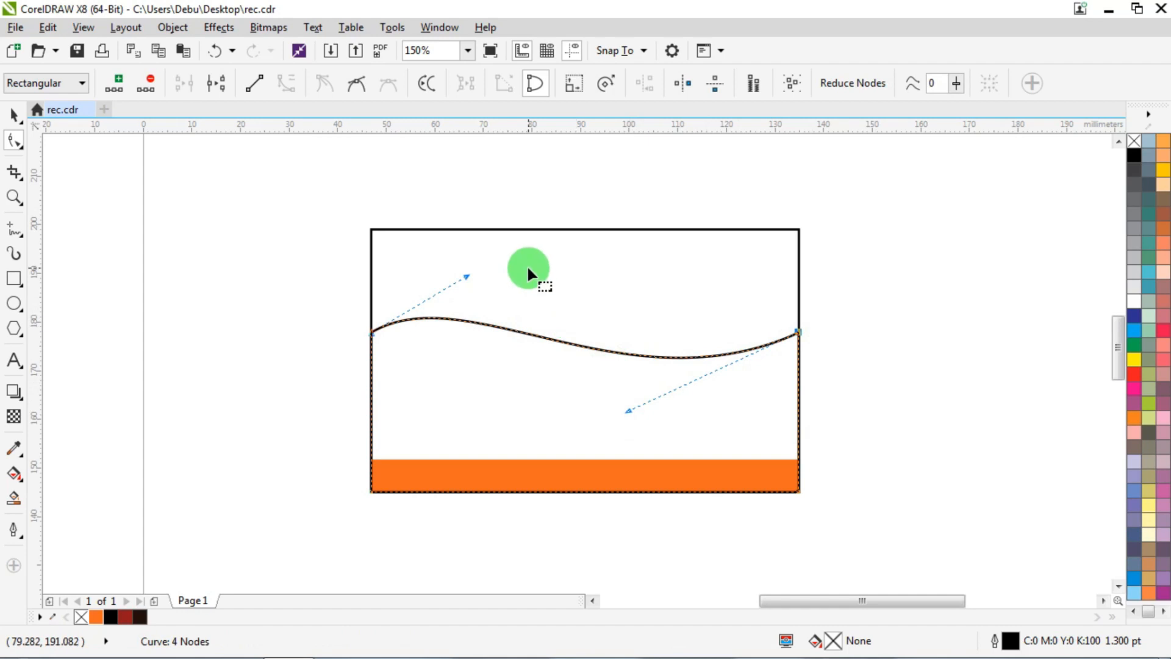
drag(466, 277, 458, 246)
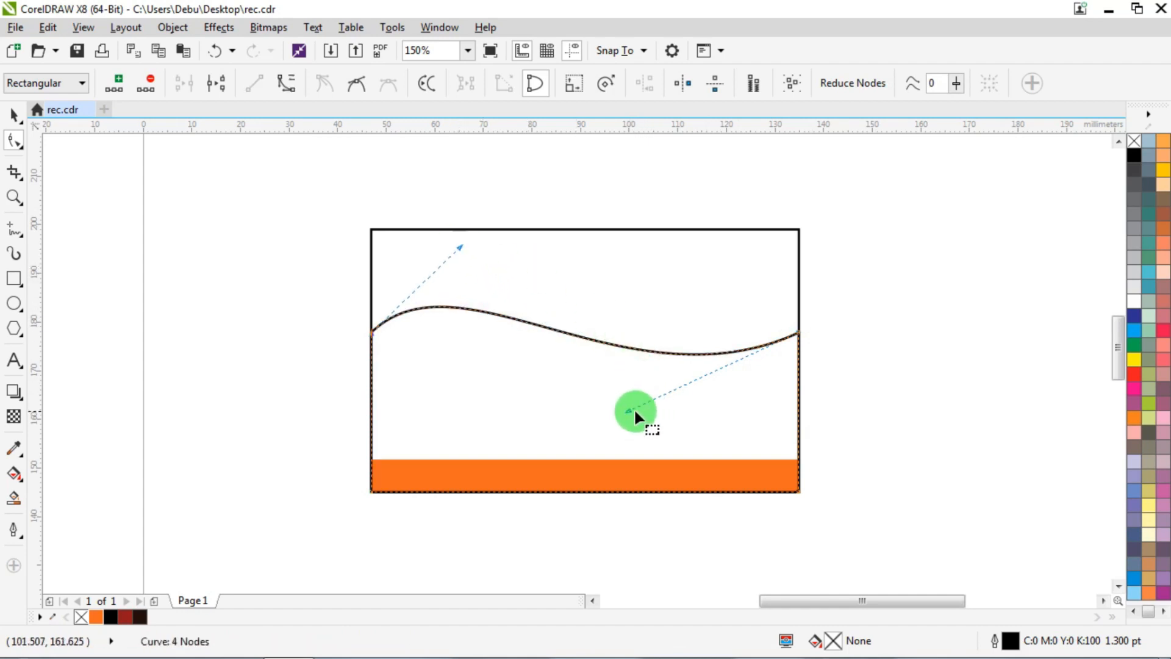
drag(627, 409, 650, 439)
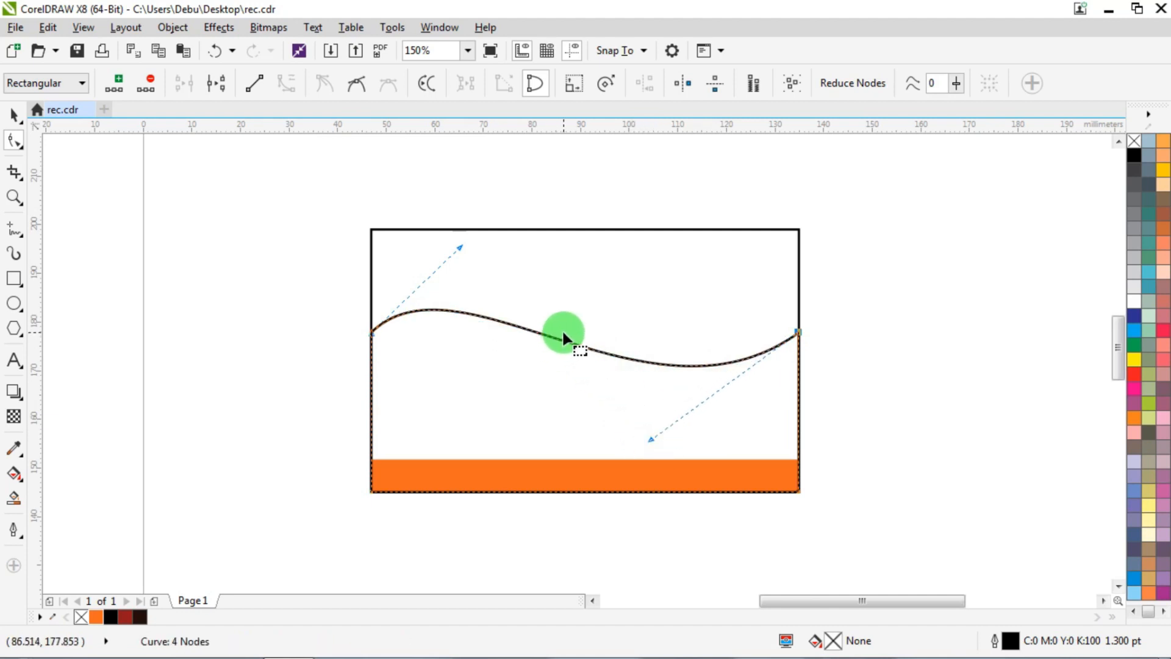
Adjust the wave shape to about 37 mm high and fill it dark brown C59 M73 Y71 K83 without an outline
click(13, 116)
drag(588, 304, 598, 305)
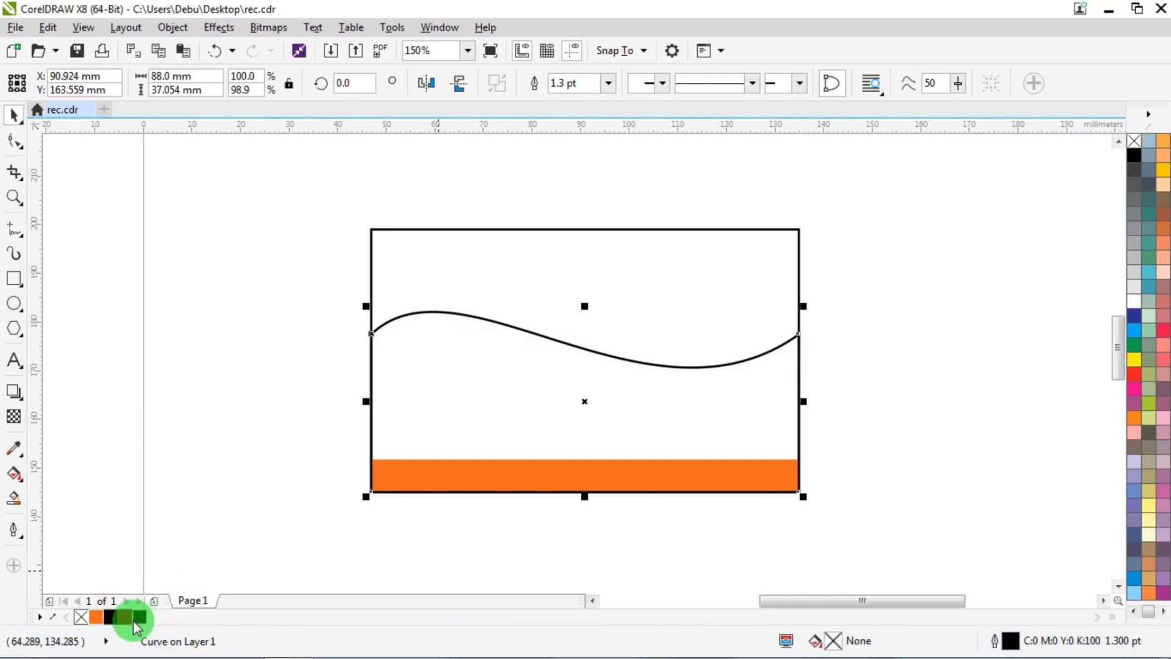
click(139, 618)
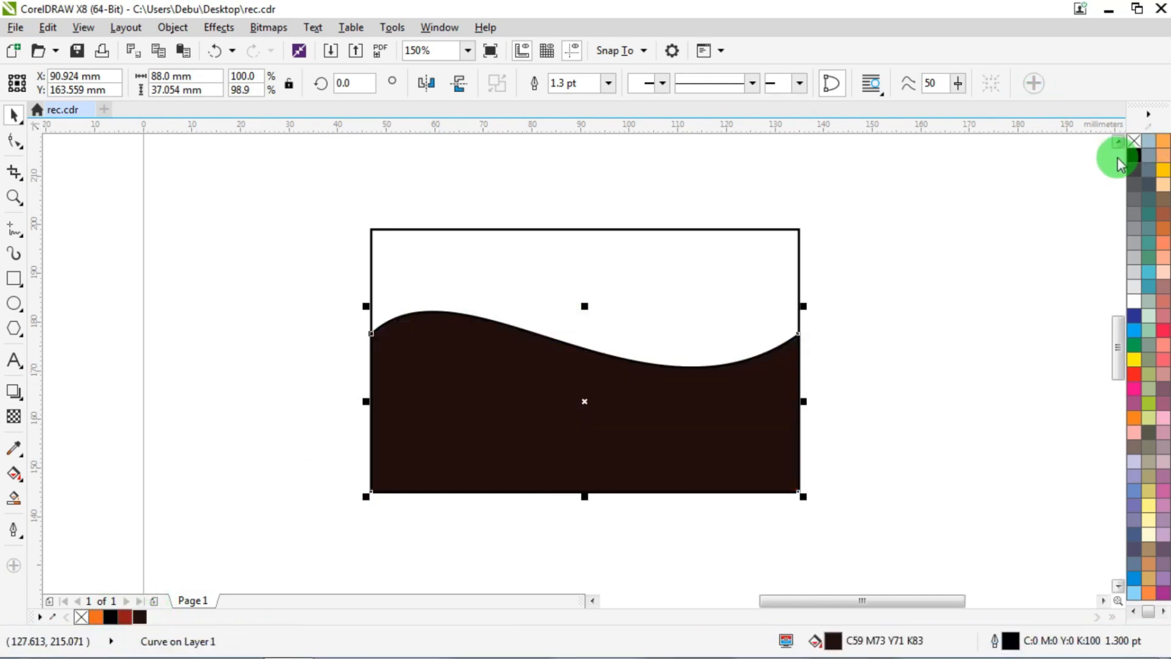
right_click(1134, 141)
Send the dark brown wave shape to the back of the page, behind the orange strip
right_click(472, 373)
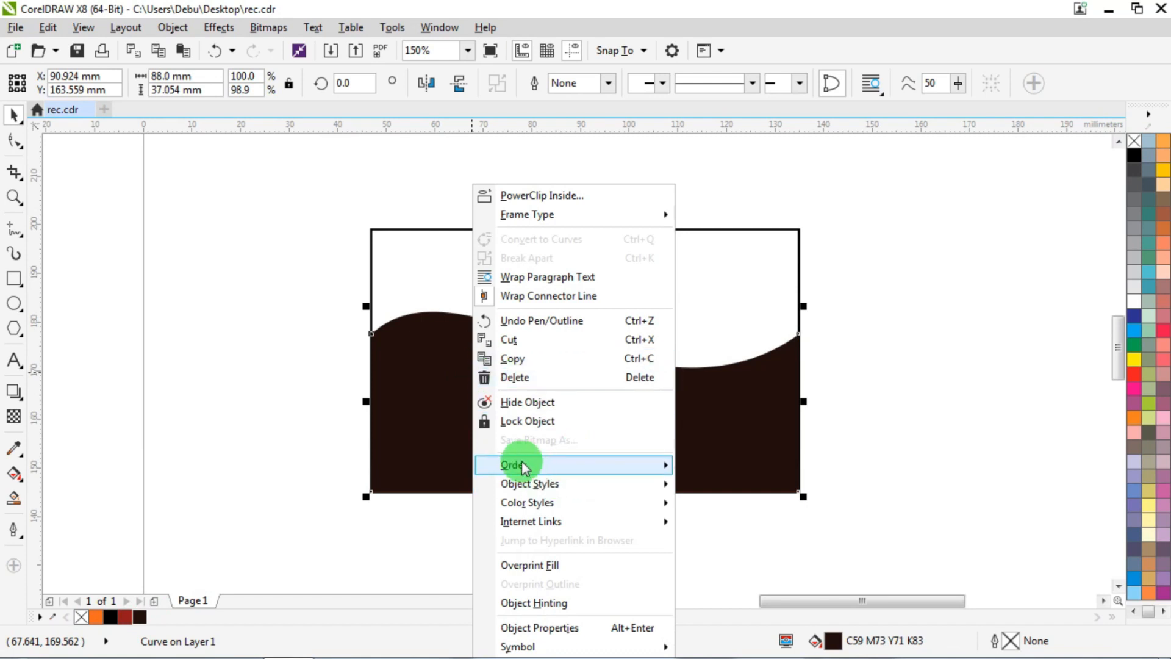
mouse_move(518, 463)
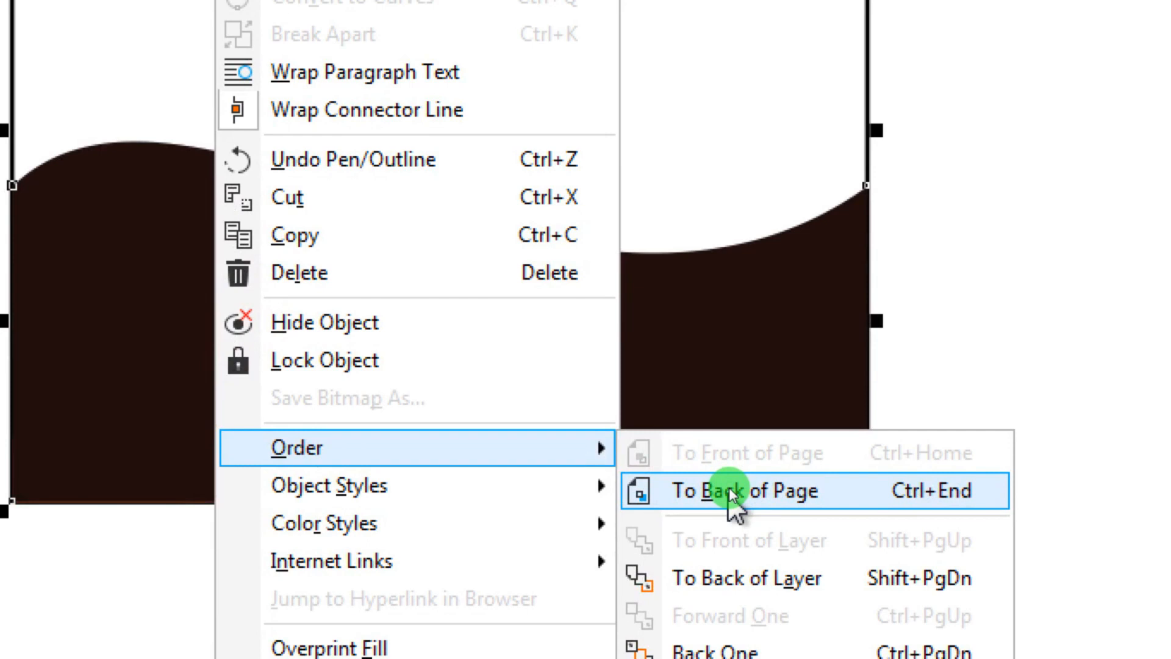
click(732, 486)
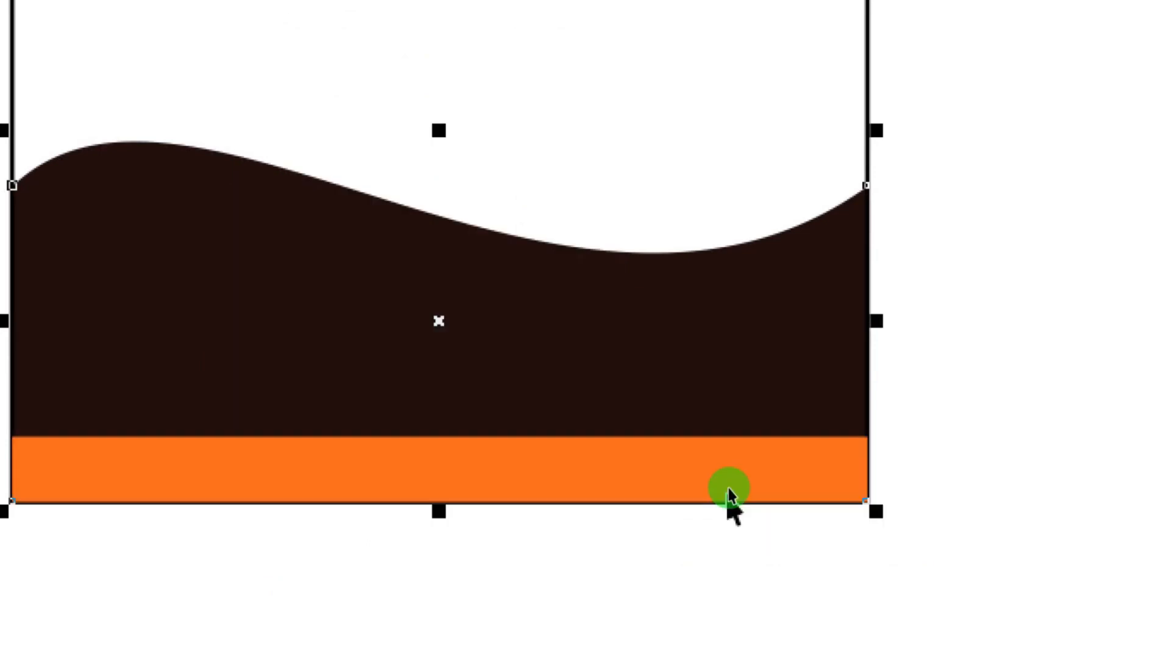
click(950, 211)
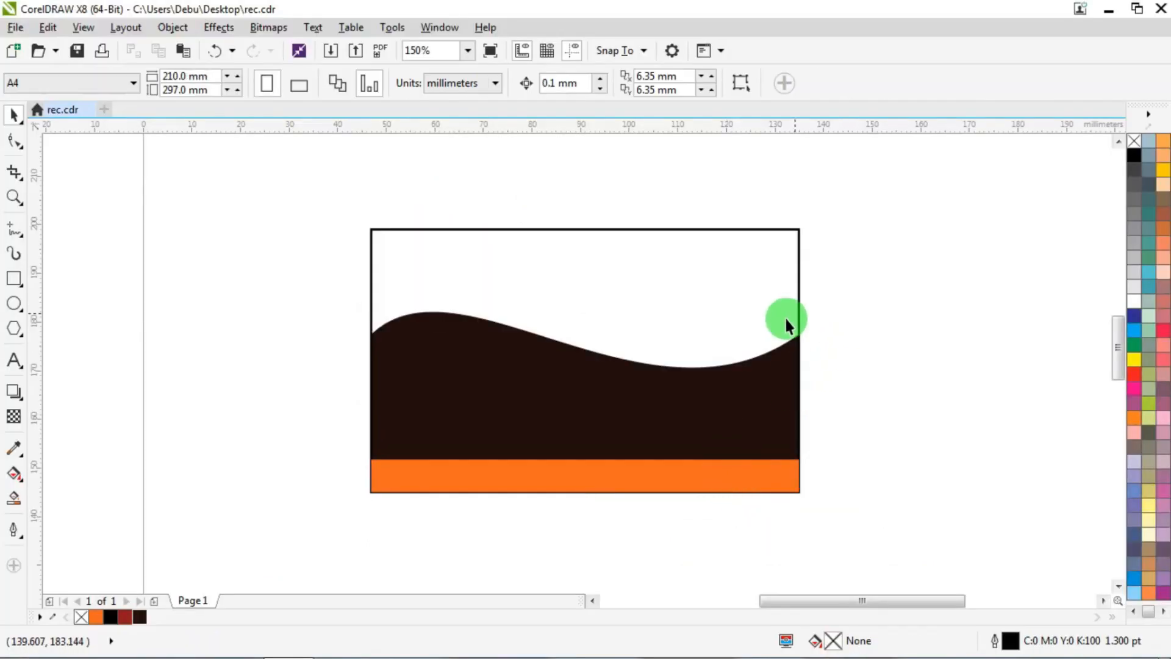
Copy and paste the dark brown wave shape in place, and stretch the copy upward to about 39 mm high
click(554, 358)
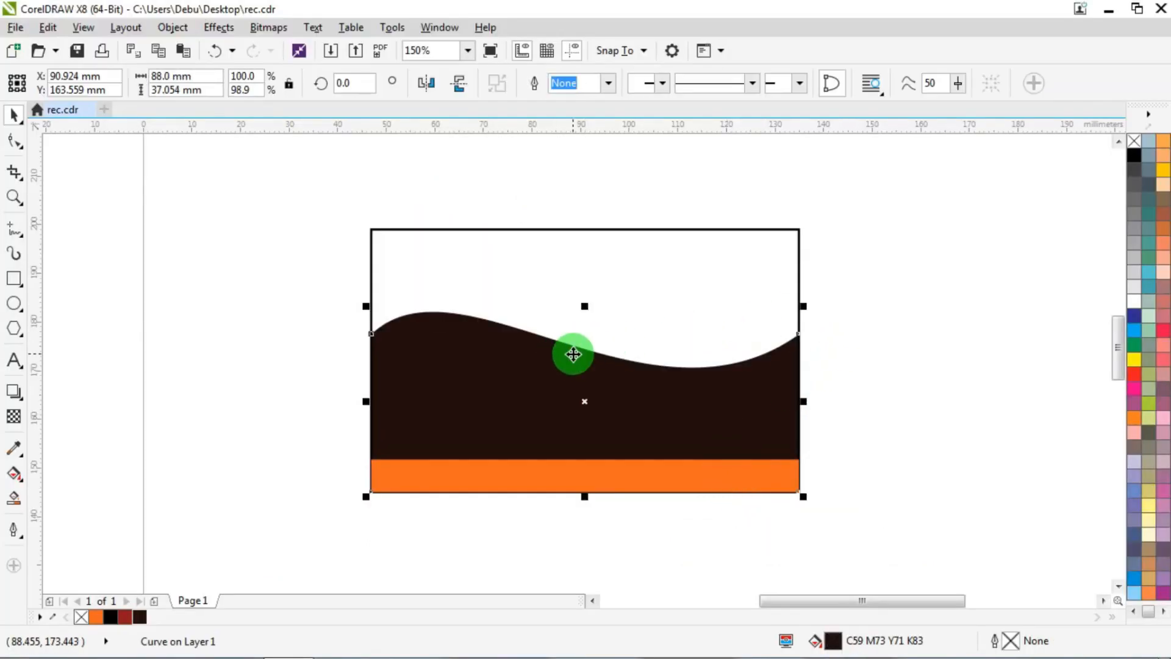
right_click(573, 354)
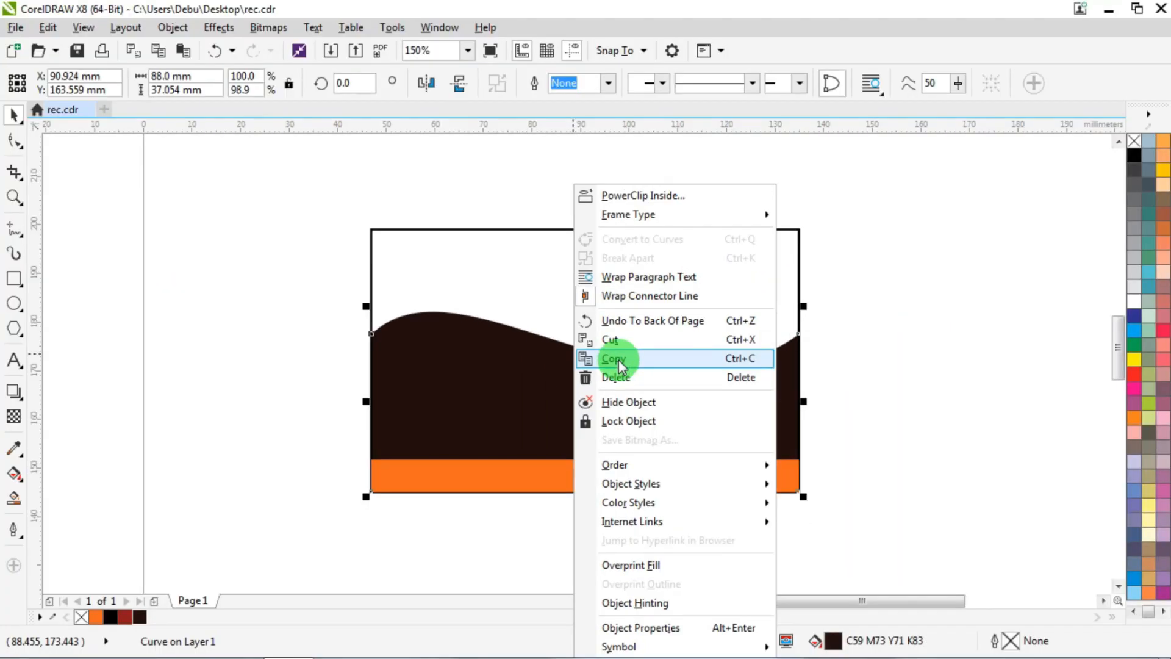
click(618, 360)
right_click(860, 274)
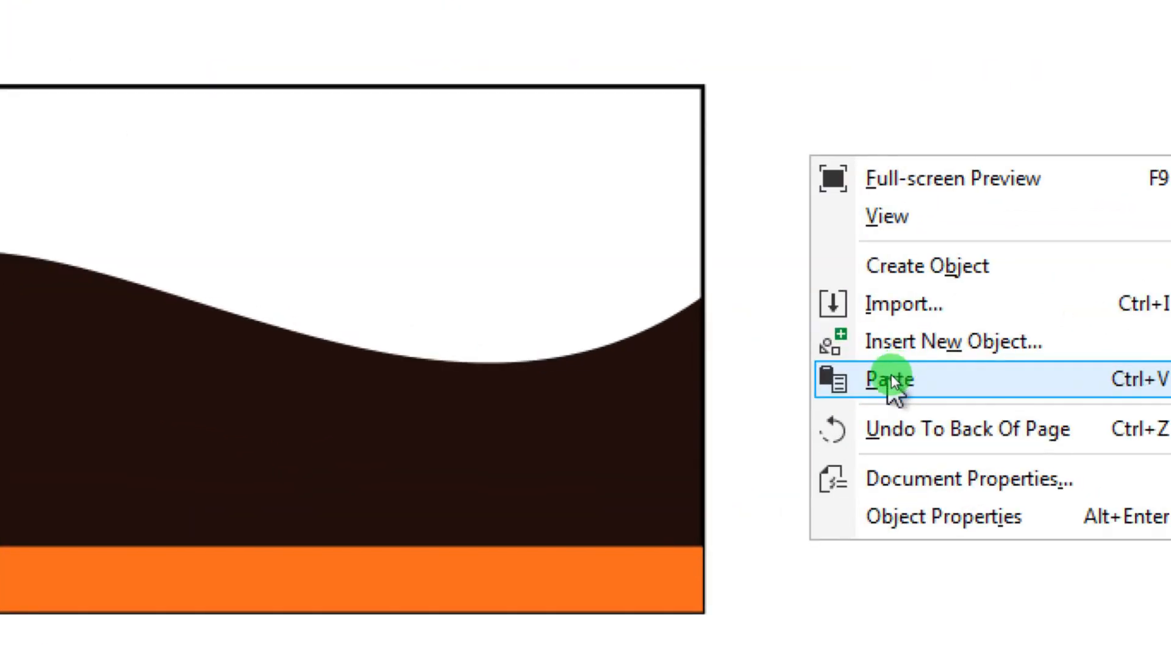
click(892, 374)
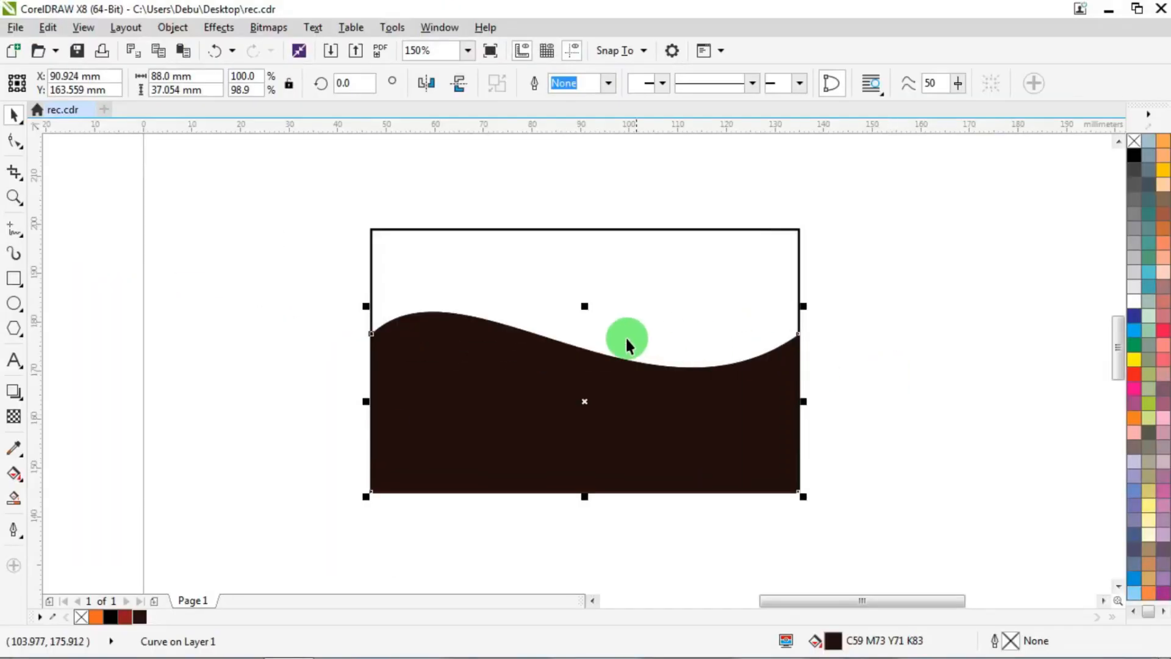
drag(585, 306, 606, 296)
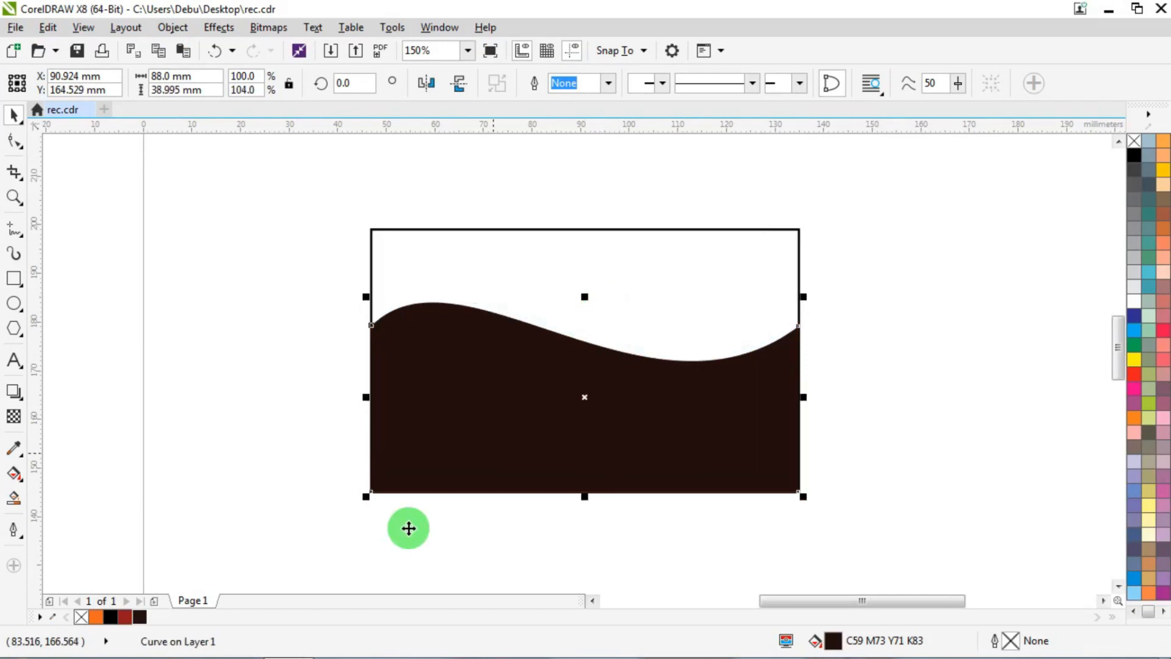
Fill the taller wave copy with red C26 M100 Y100 K27 and send it to the back of the page
click(125, 617)
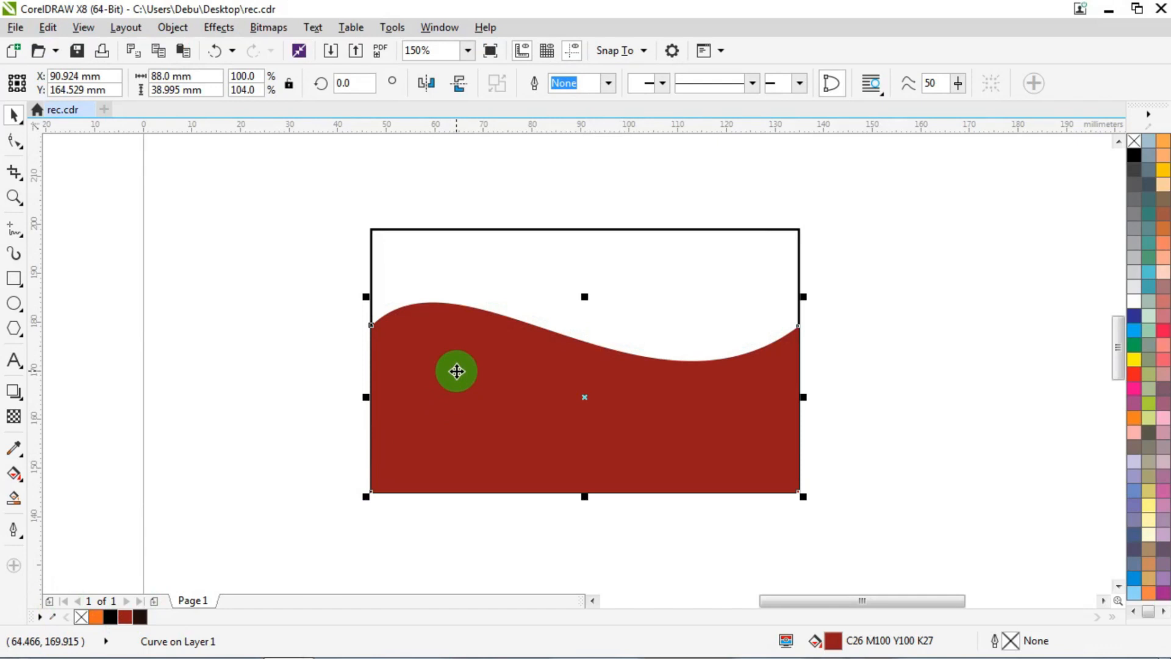
right_click(456, 370)
mouse_move(514, 464)
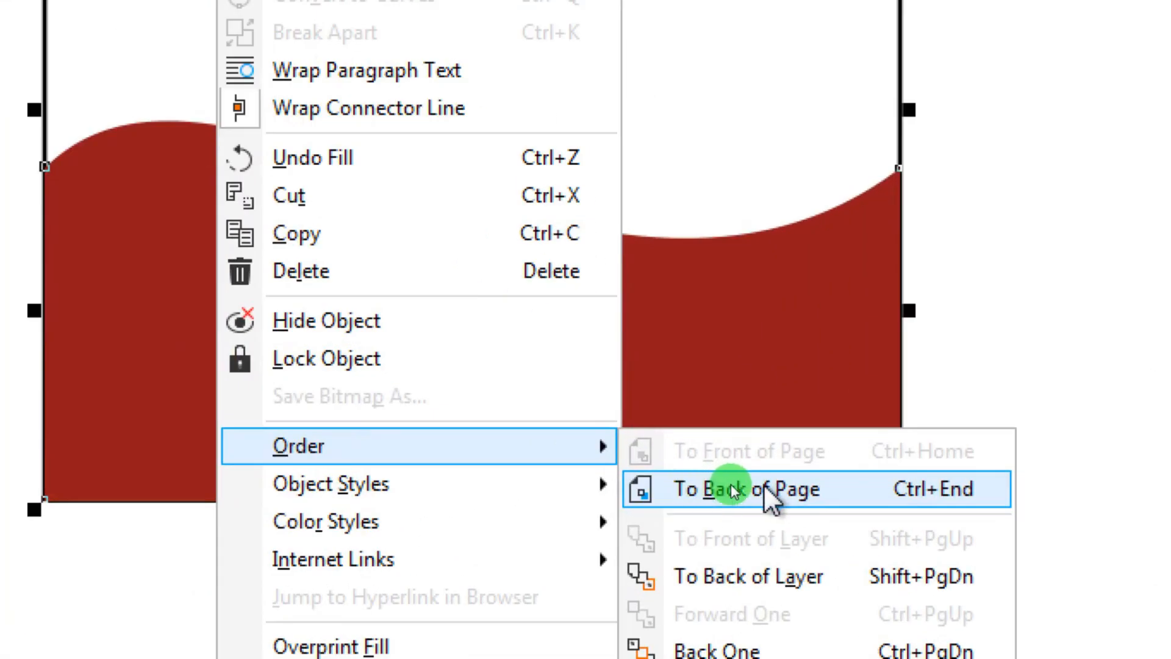
click(765, 487)
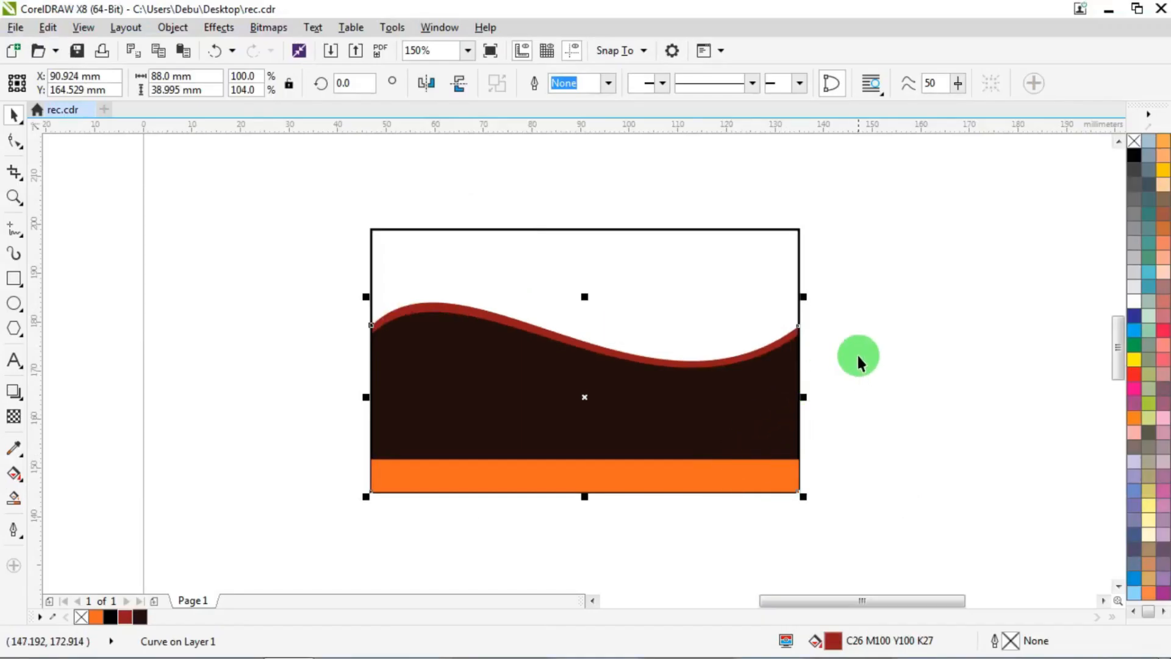
click(856, 352)
Paste another copy of the dark brown wave in place and stretch it upward to about 41 mm high
right_click(862, 326)
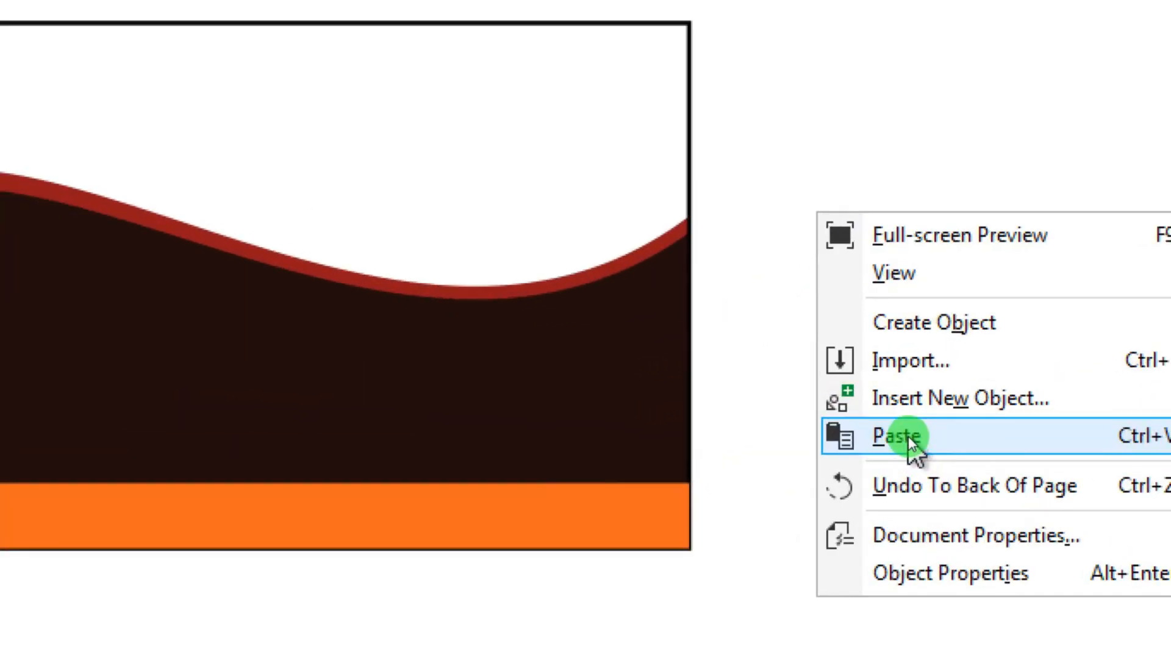
click(909, 435)
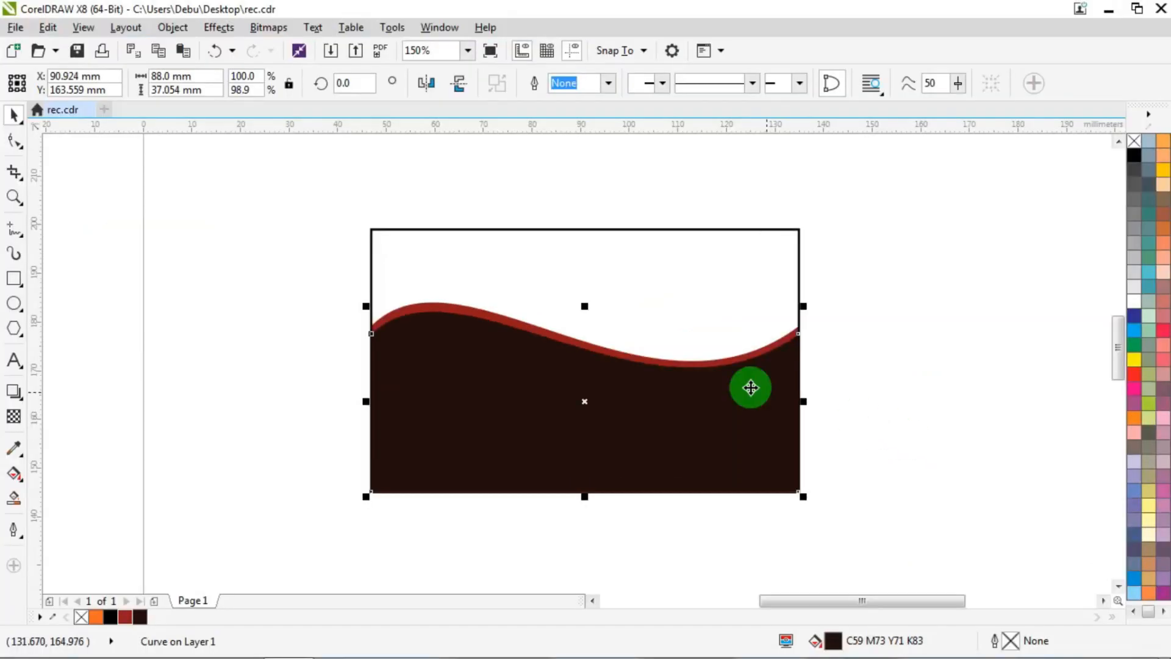
drag(584, 310, 613, 289)
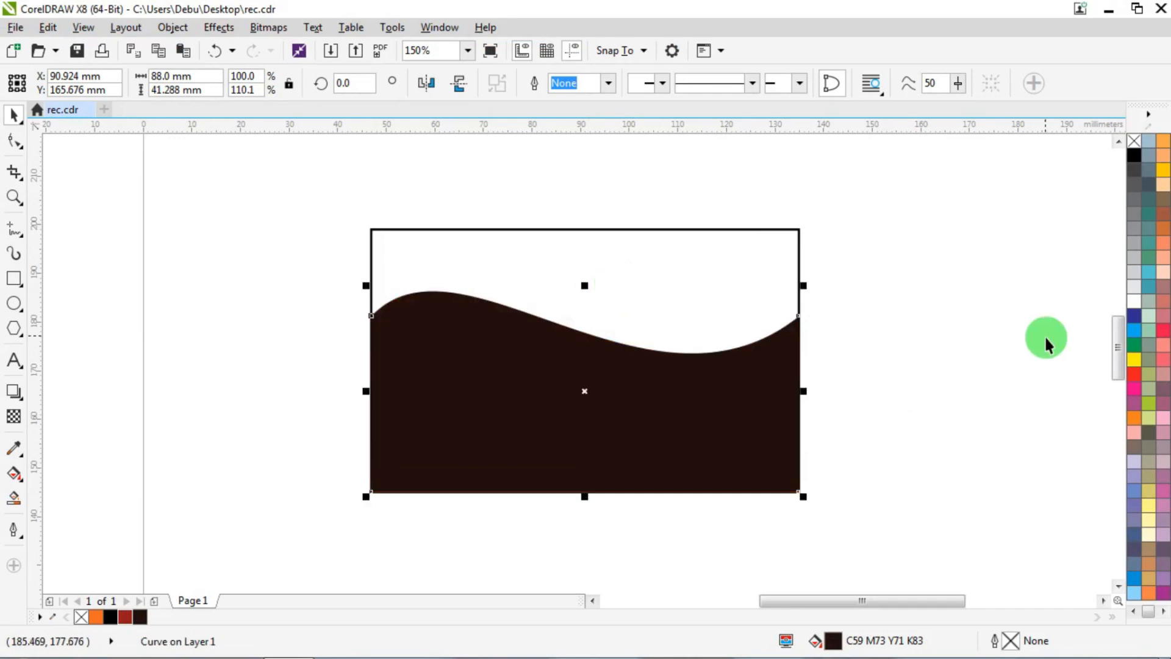
Fill the tallest wave copy with yellow Y100 and send it to the back of the page
click(1134, 359)
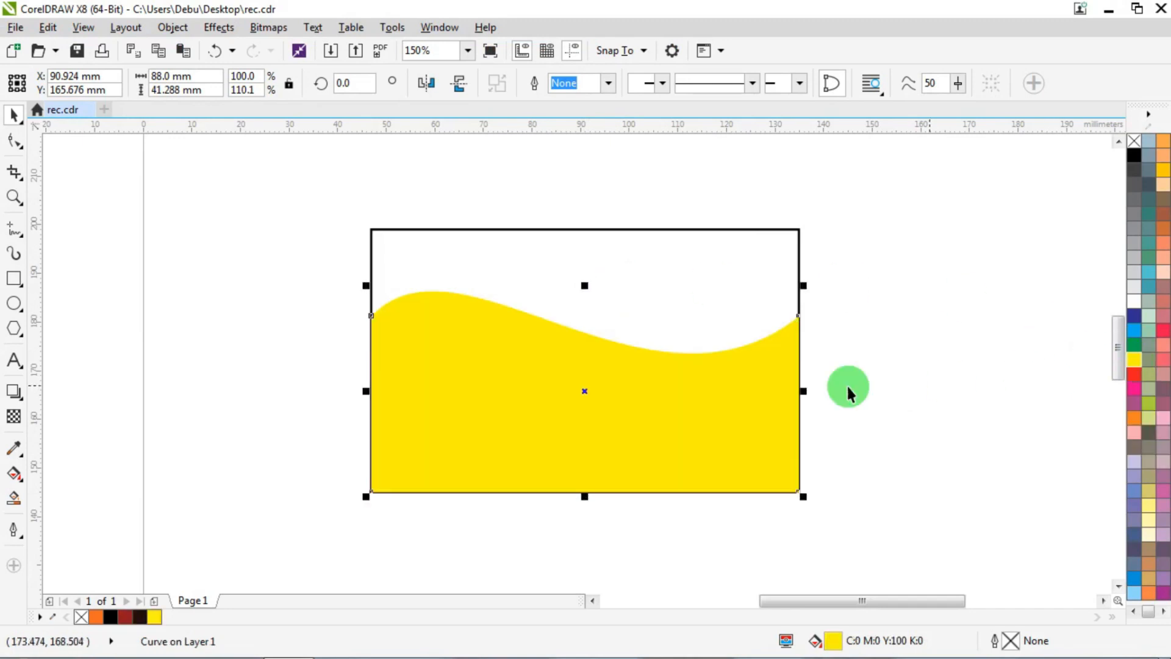
right_click(568, 384)
mouse_move(609, 463)
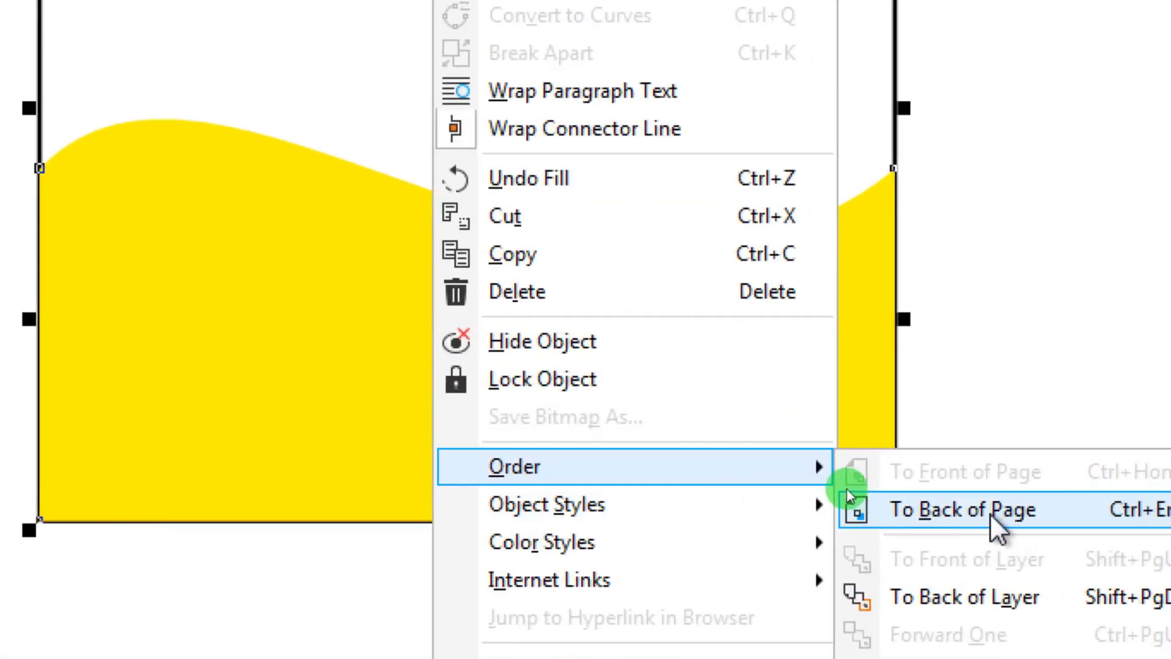
click(869, 493)
click(1053, 238)
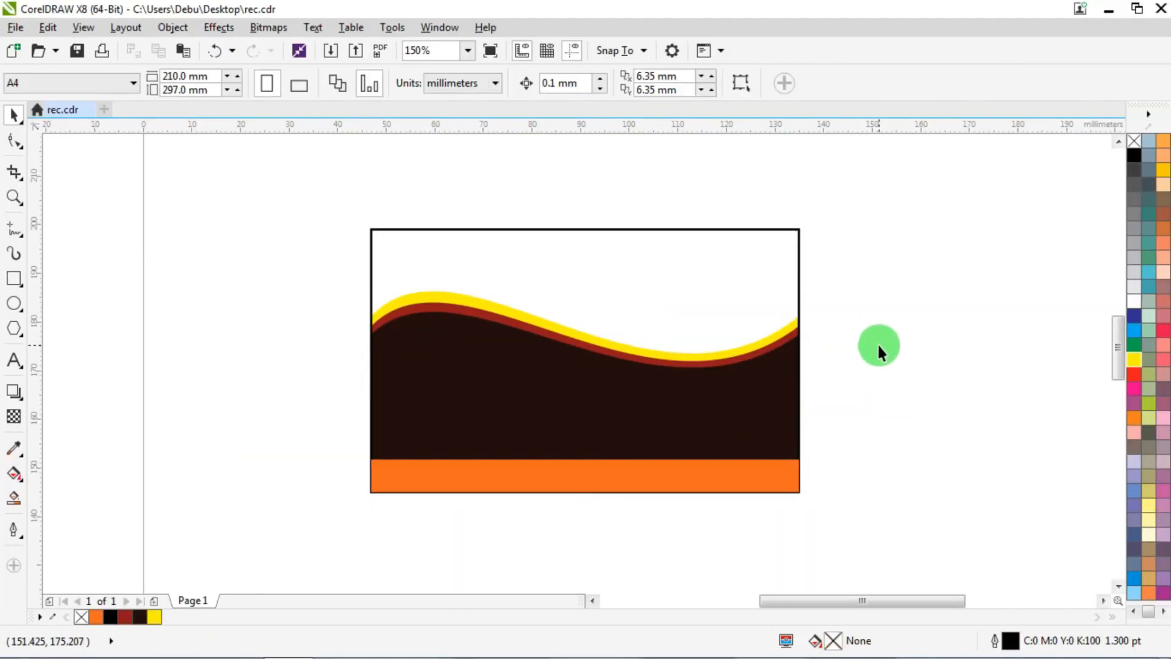
Select the orange strip together with the three waves and reduce their combined height to about 39 mm
drag(846, 274, 312, 511)
drag(583, 287, 590, 296)
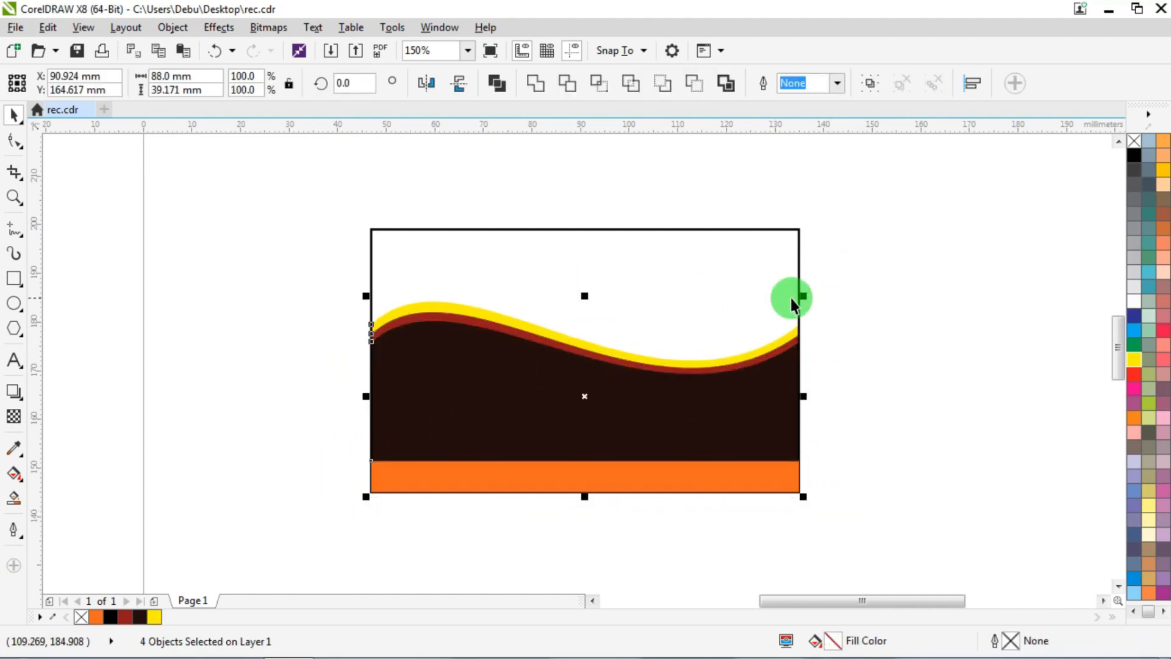
click(935, 369)
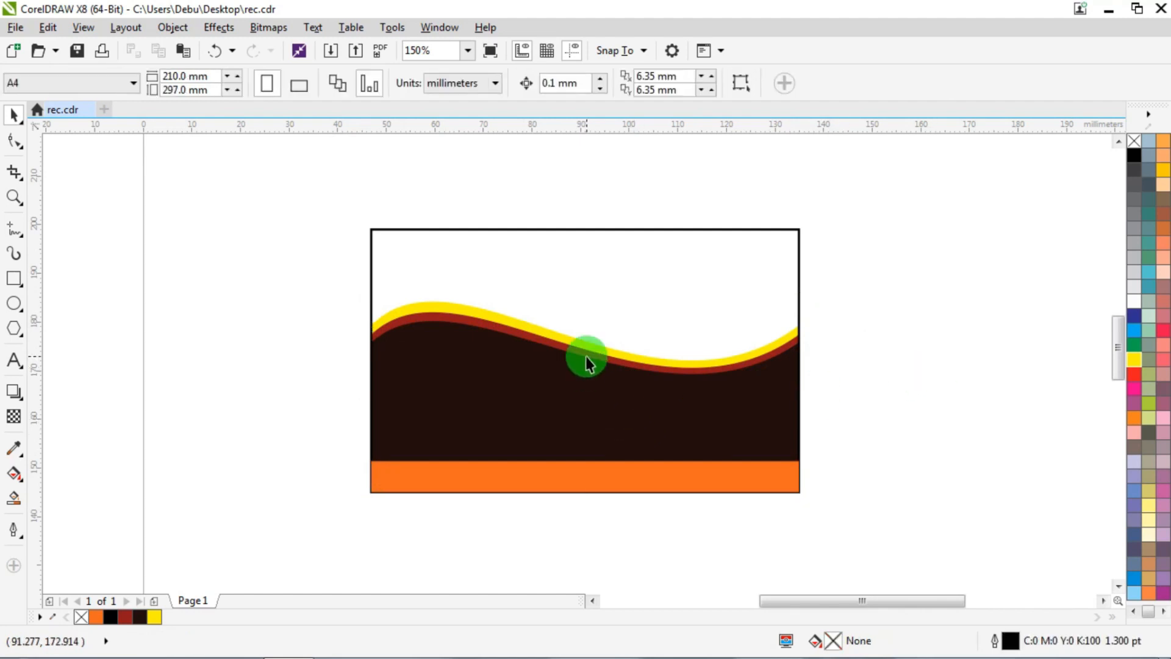
Duplicate the card outline as a rectangle about 14.5 mm high along the card's upper edge and convert it to curves
click(600, 229)
drag(587, 495, 591, 304)
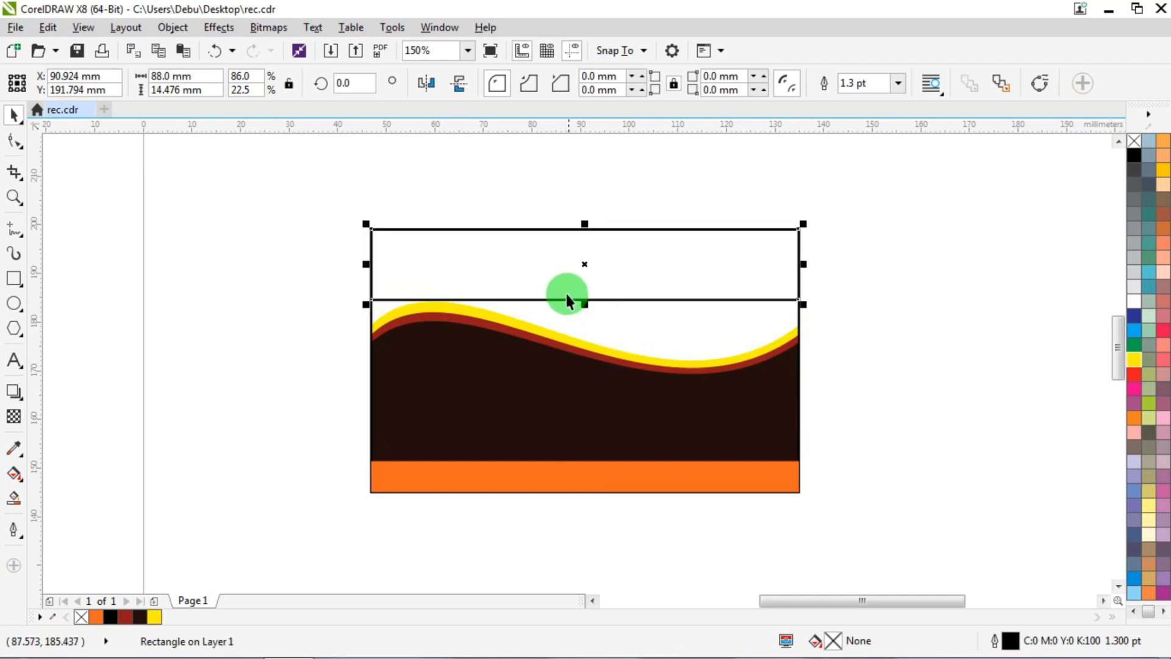
right_click(544, 229)
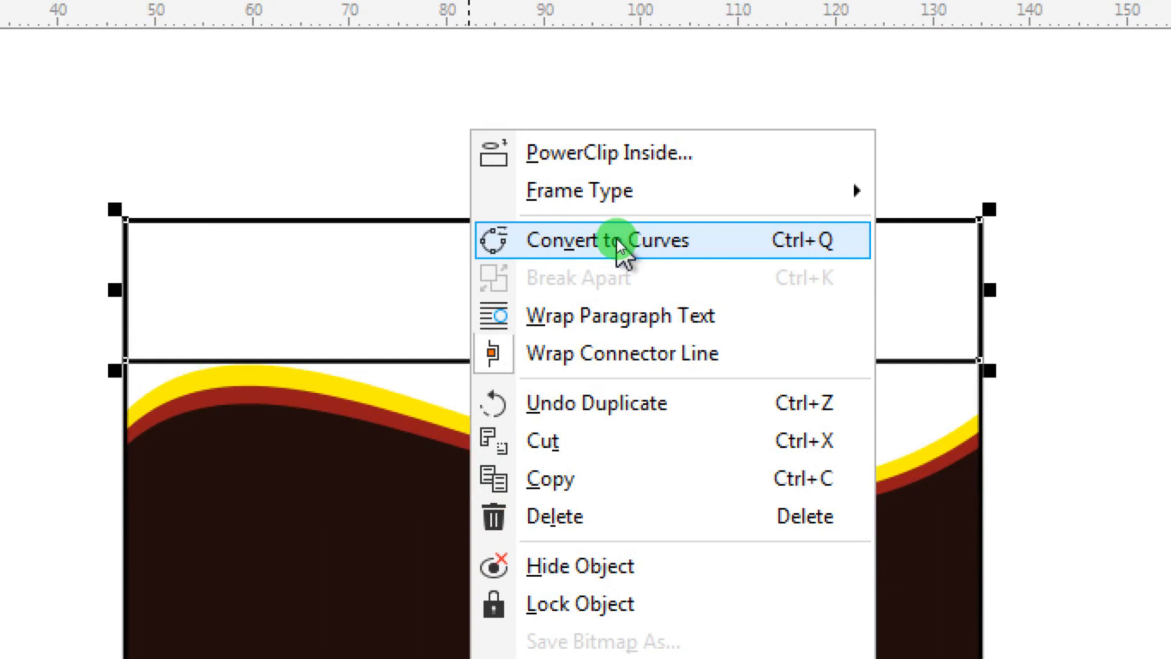
click(617, 239)
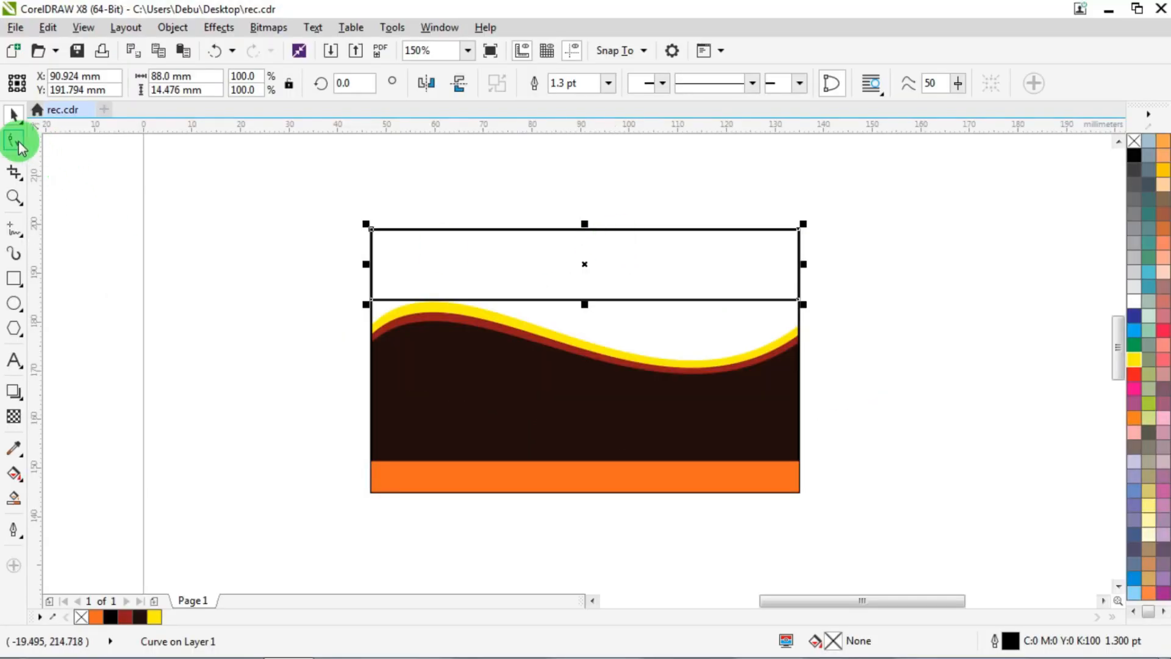
Raise the upper shape's lower-left node to just below the card's upper edge with the Shape tool
click(19, 146)
drag(313, 280, 381, 311)
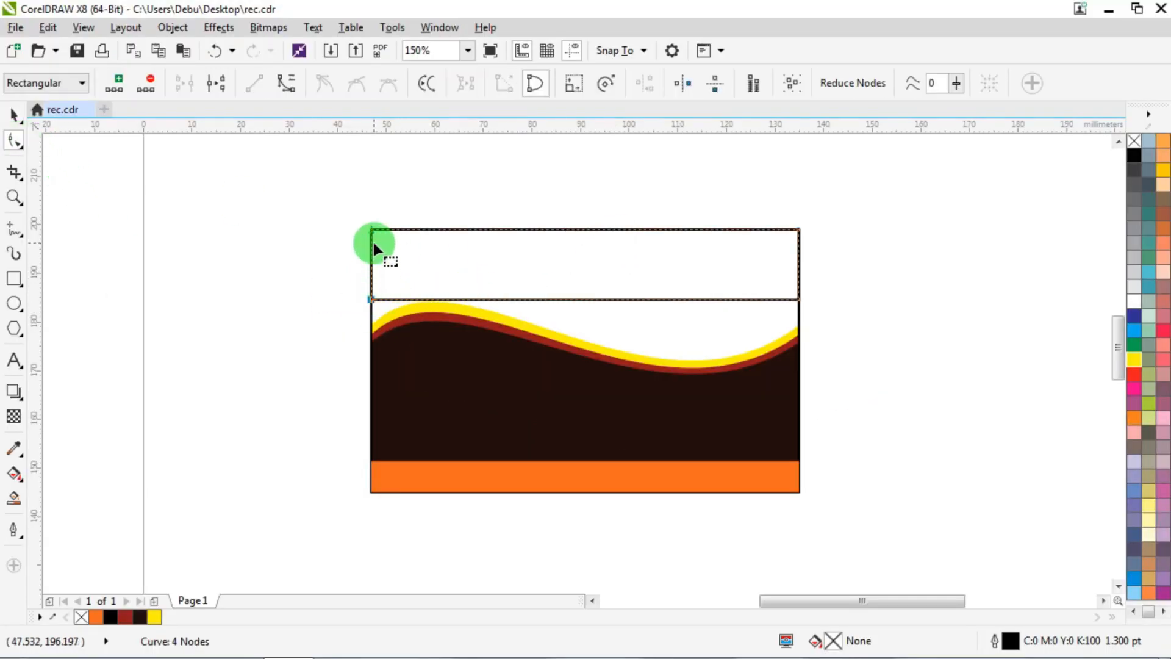
scroll(373, 261, up, 2)
scroll(376, 302, down, 1)
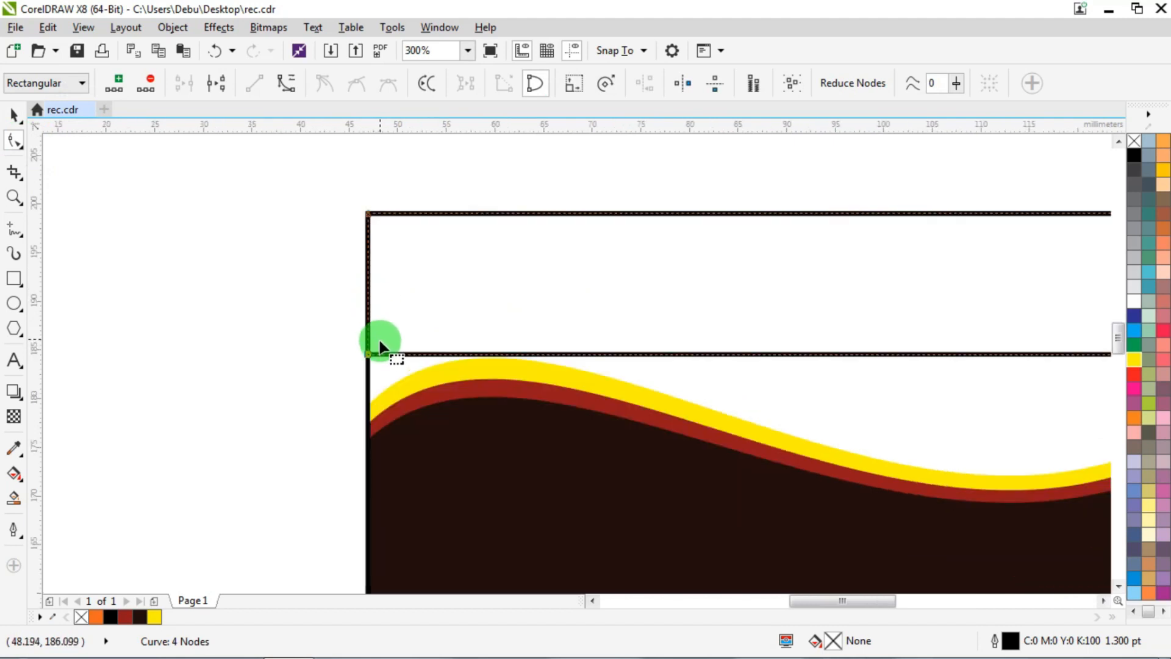
drag(367, 358, 373, 236)
scroll(373, 237, down, 1)
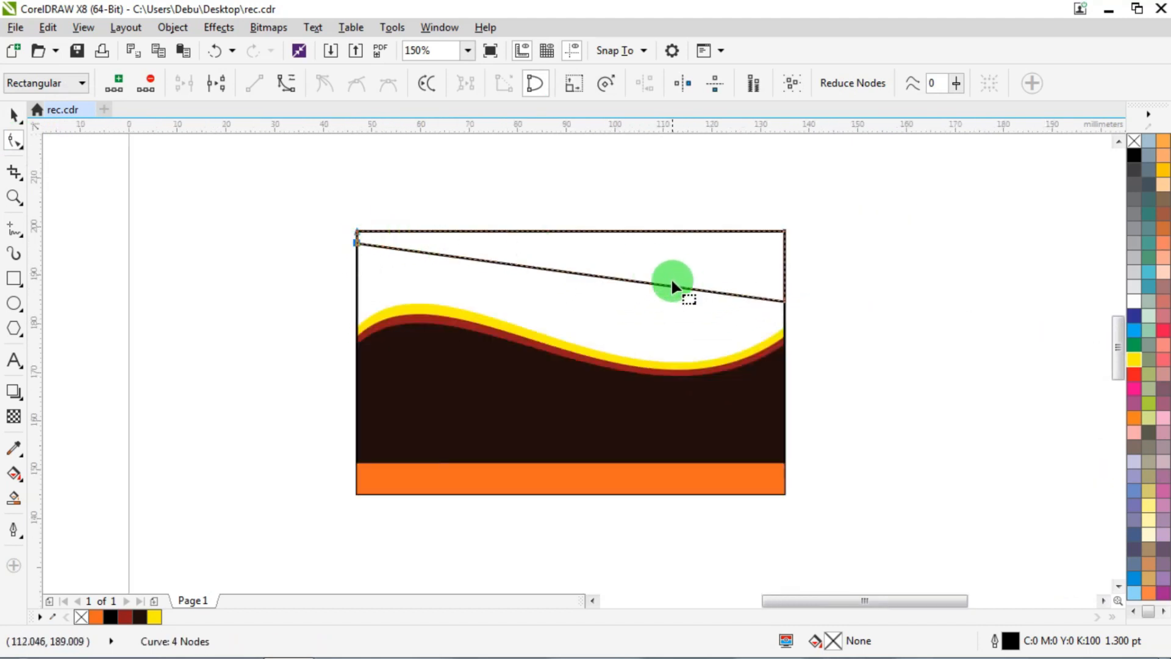
Convert the upper shape's slanted lower edge to a curve and bend it into an S-shaped wave using its handles
click(635, 279)
right_click(635, 281)
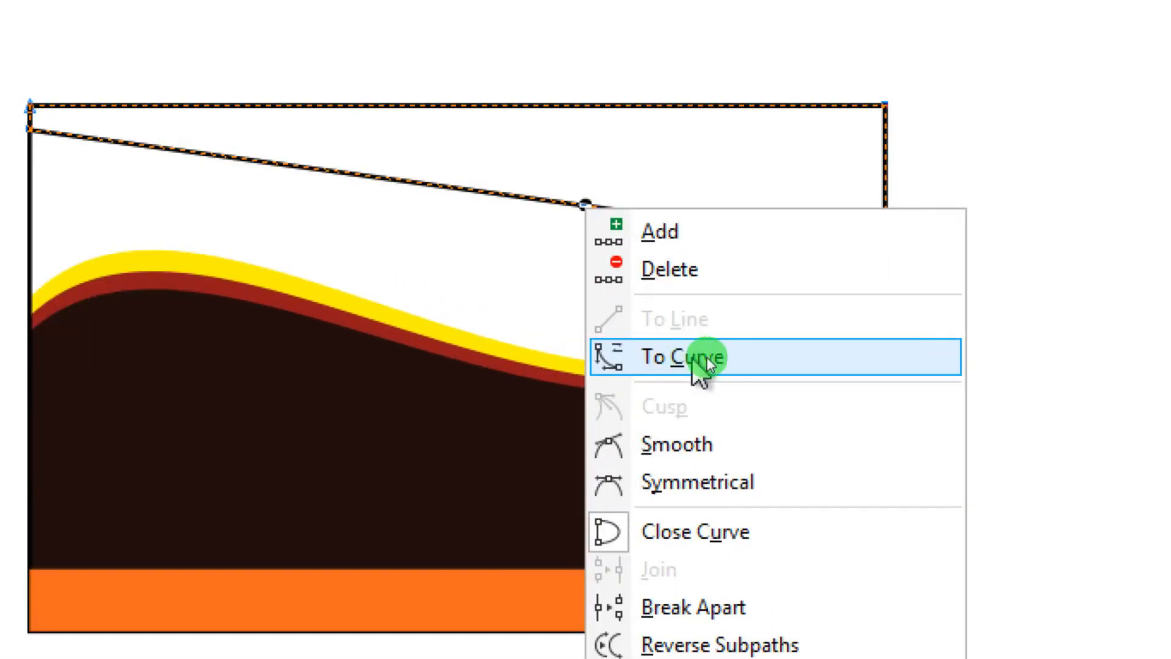
click(707, 359)
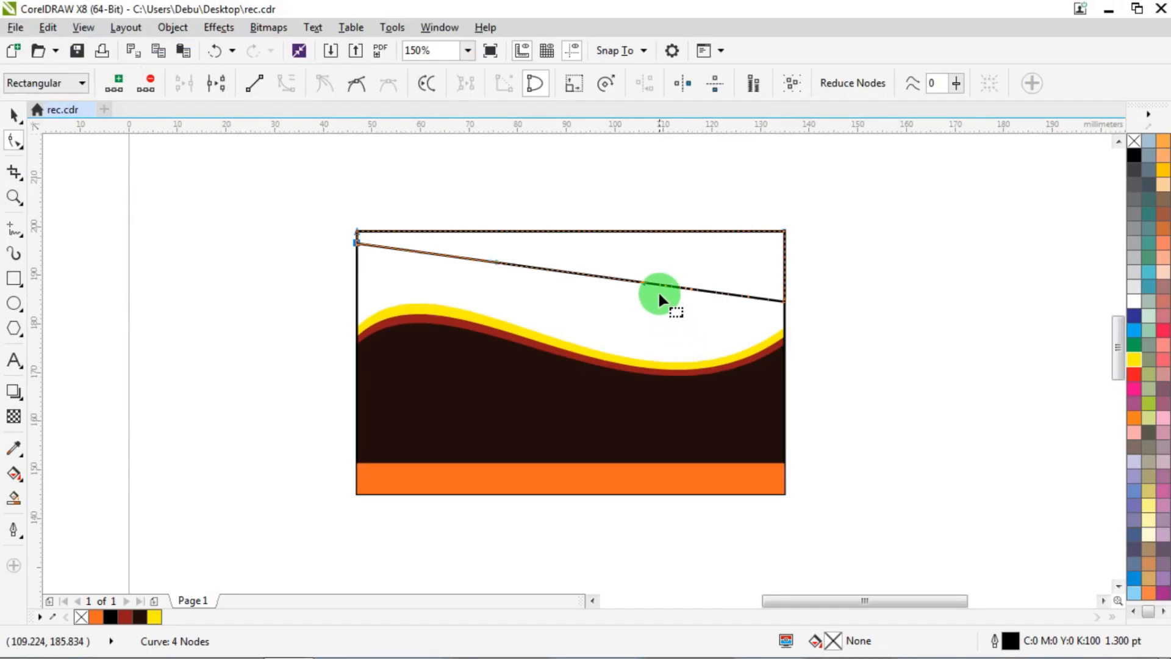
drag(658, 284, 657, 323)
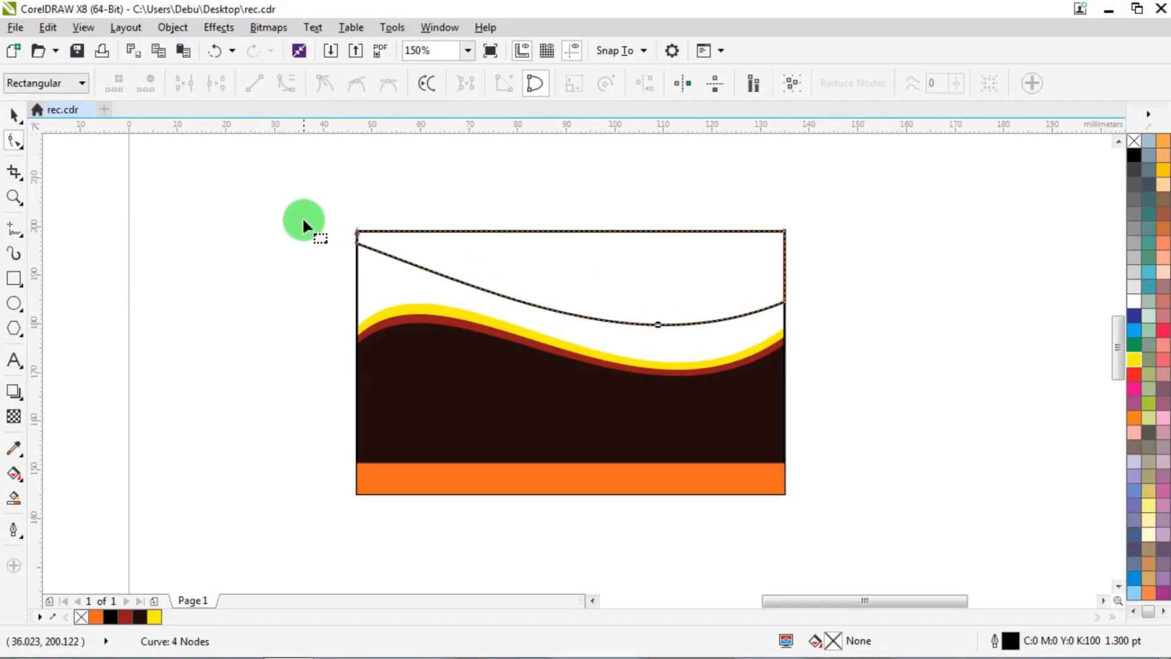
click(352, 244)
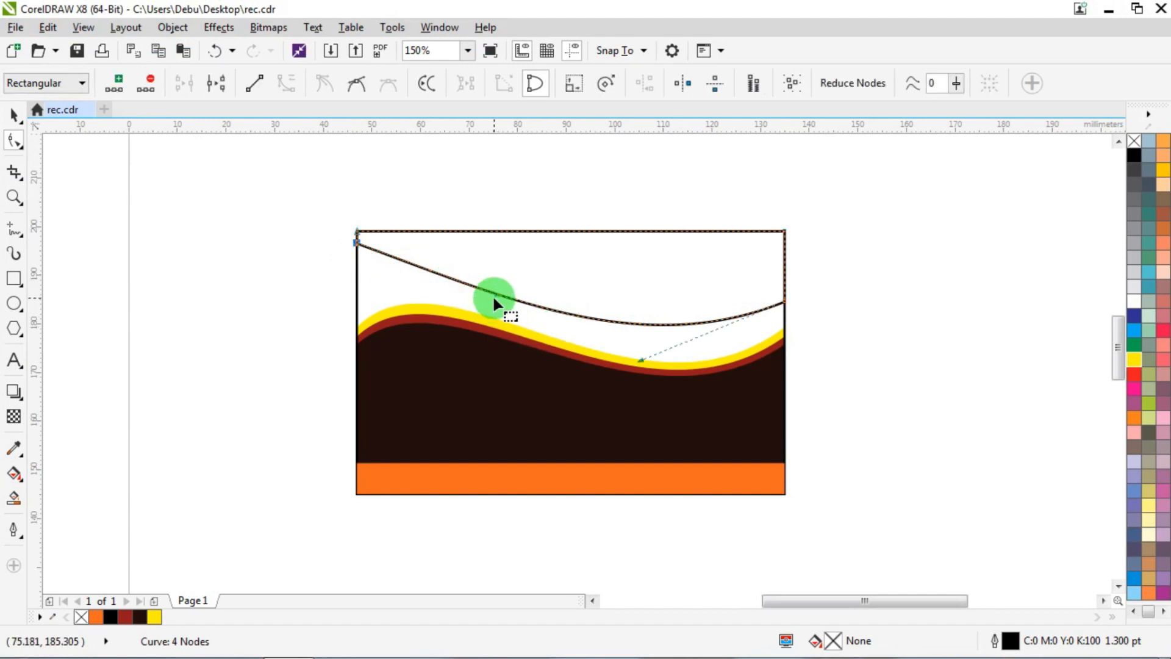
drag(494, 293, 555, 215)
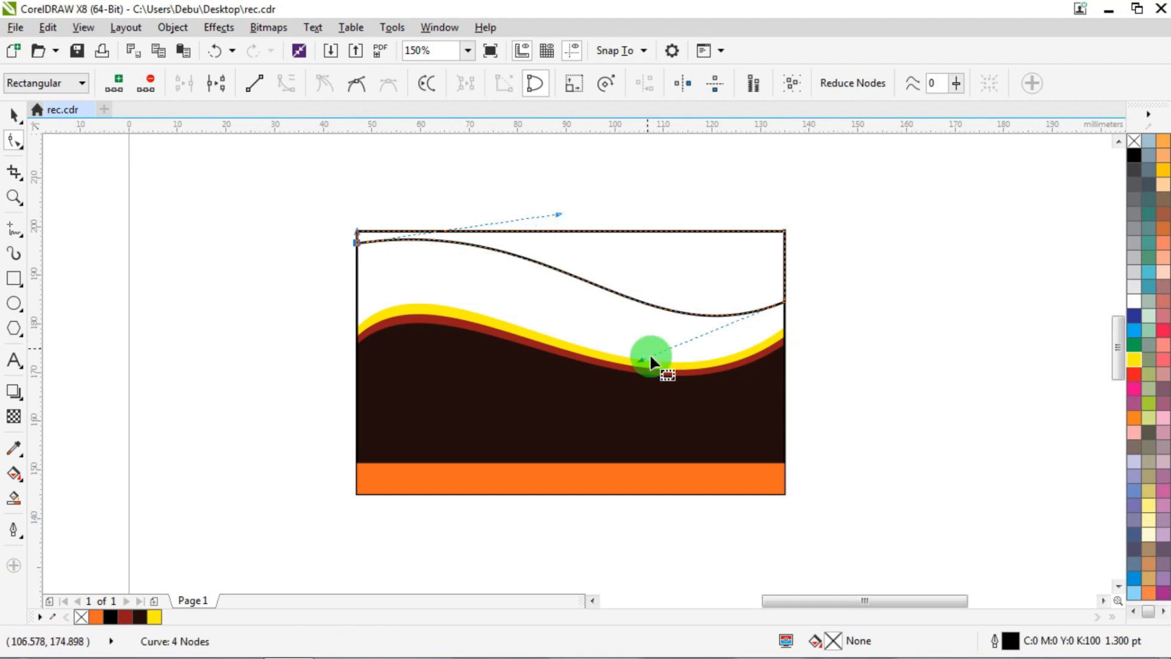
drag(641, 360, 633, 407)
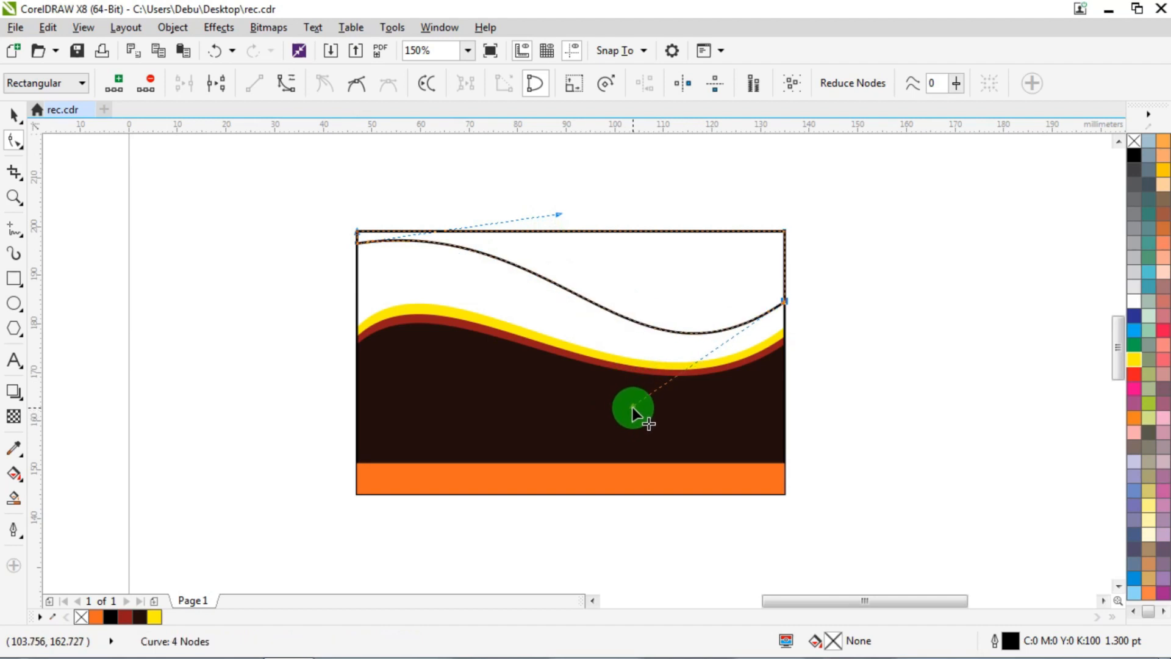
Lower the upper shape's right-hand node and fine-tune both curve handles so the shape is about 22.5 mm high
scroll(814, 316, up, 2)
drag(753, 283, 754, 309)
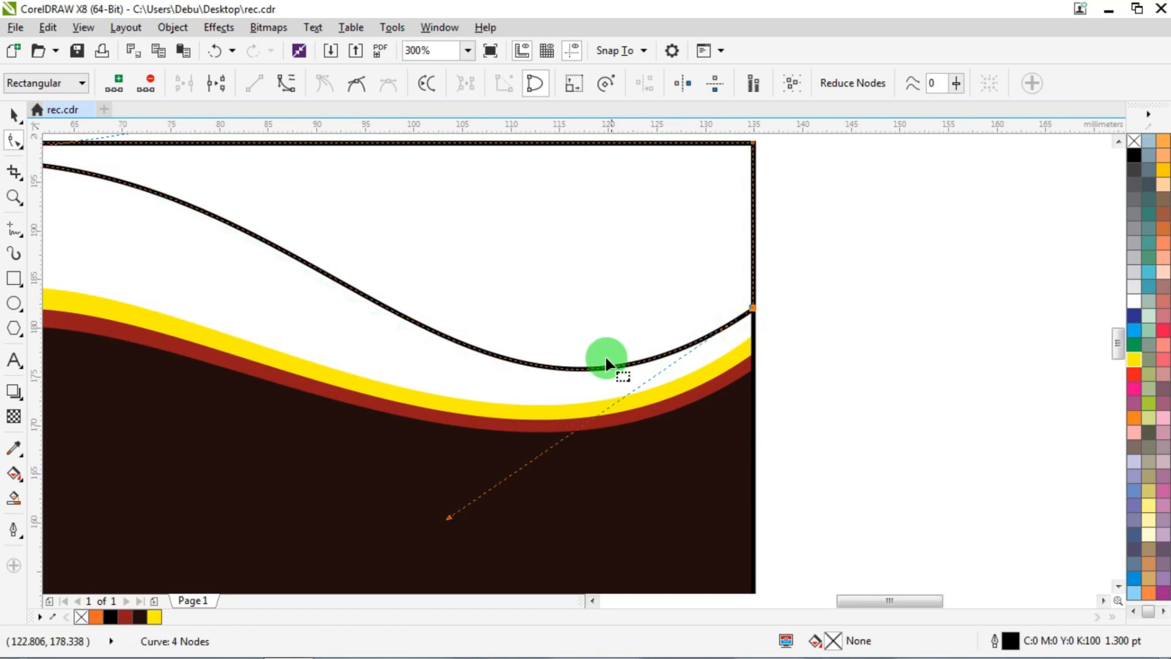
drag(450, 517, 433, 501)
scroll(452, 482, down, 3)
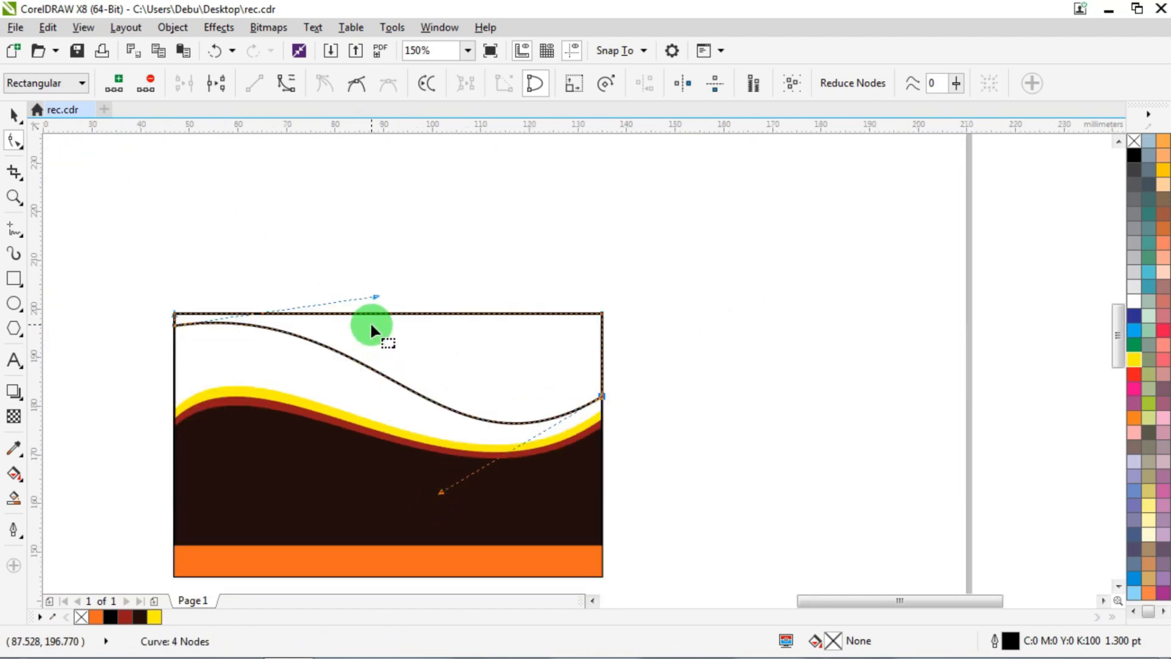
drag(376, 296, 381, 293)
Fill the upper wave shape with red C26 M100 Y100 K27 and remove its outline
click(13, 114)
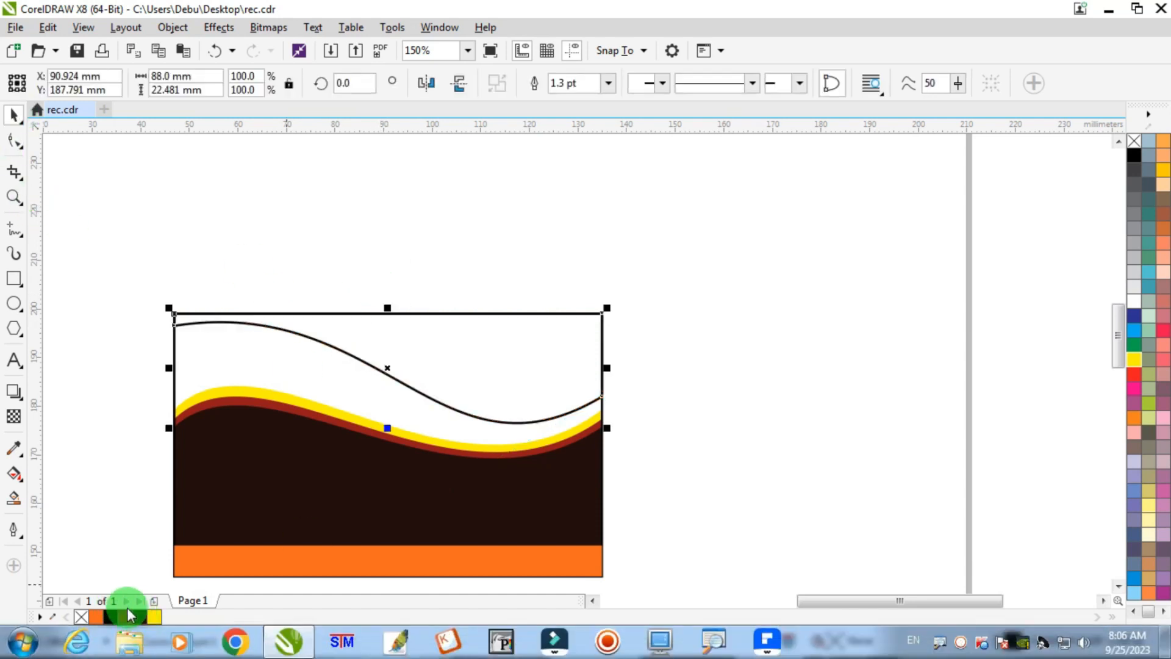
click(125, 616)
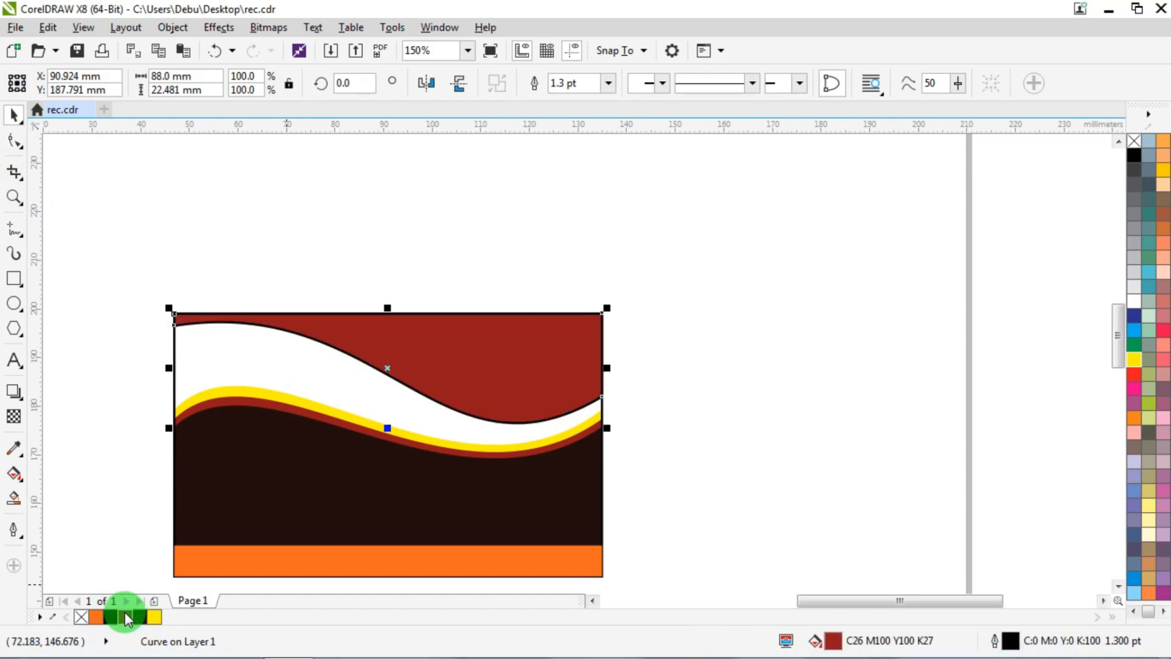
right_click(1134, 141)
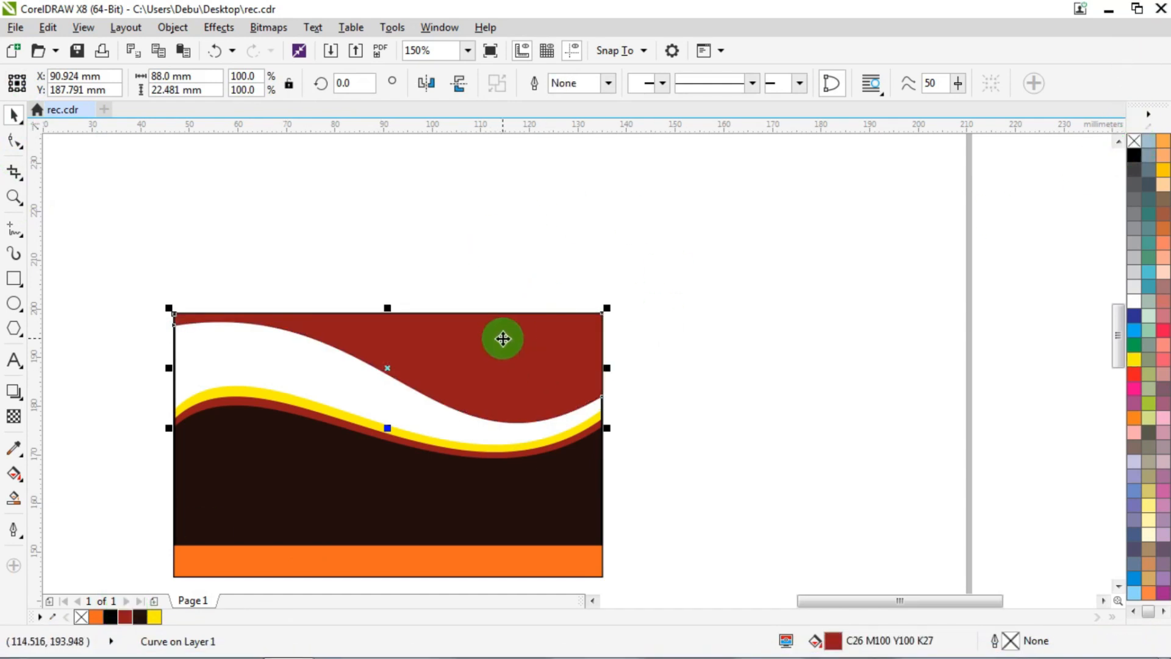
Copy and paste the red upper wave shape in place, and stretch the copy downward to about 24.3 mm high
right_click(503, 338)
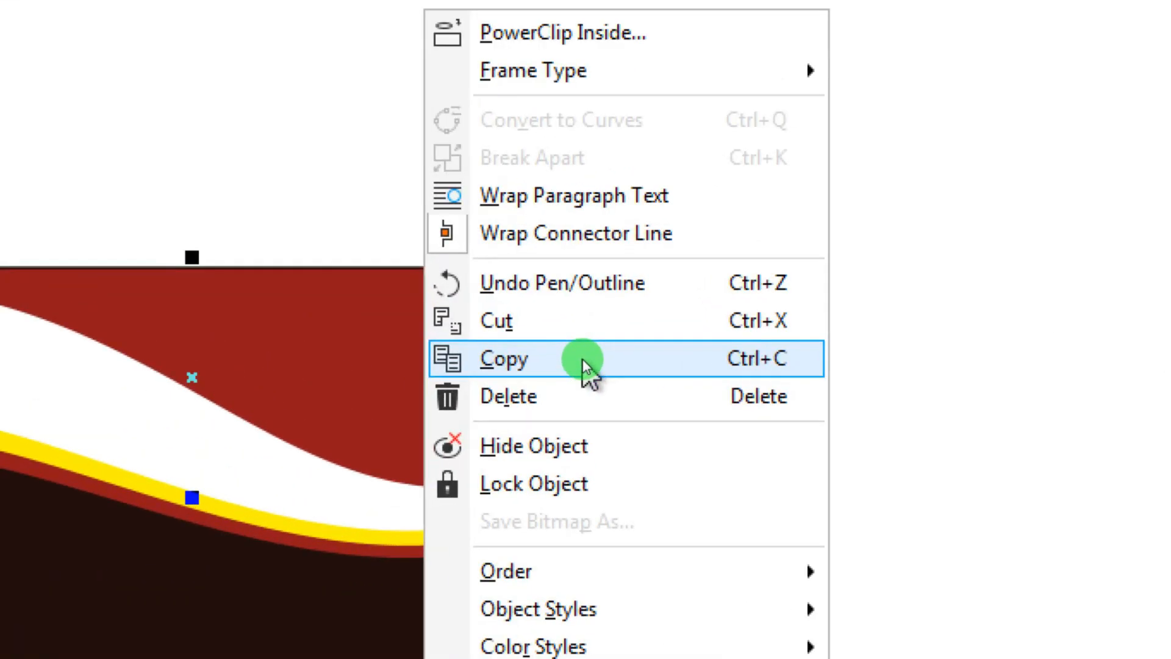
click(583, 359)
right_click(734, 225)
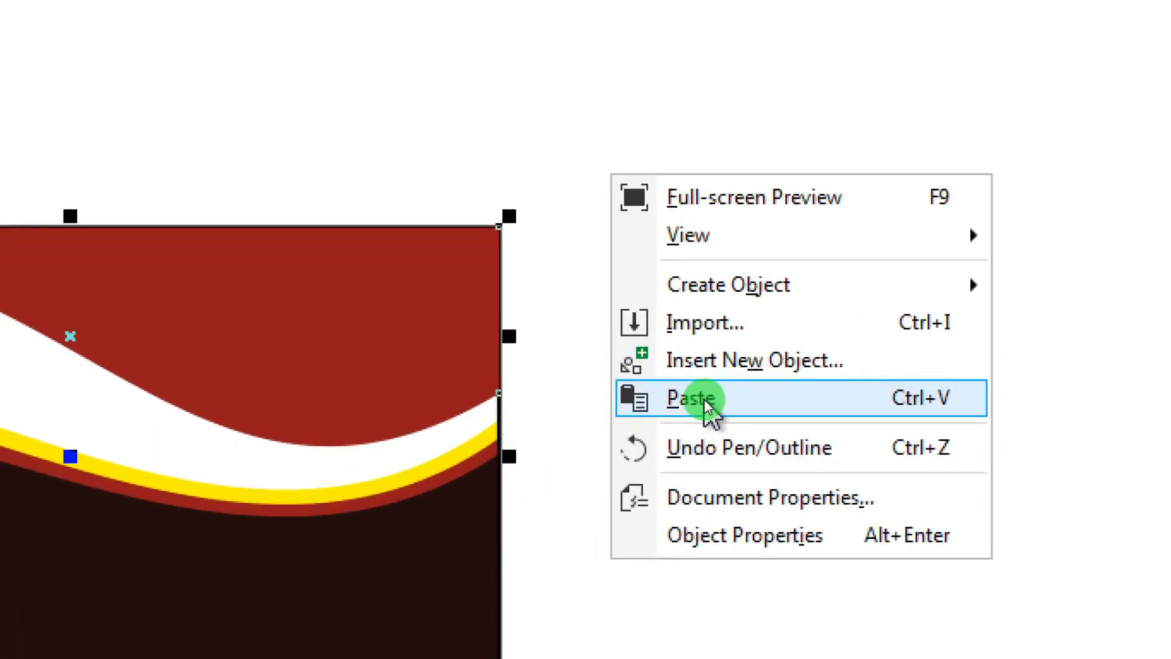
click(705, 404)
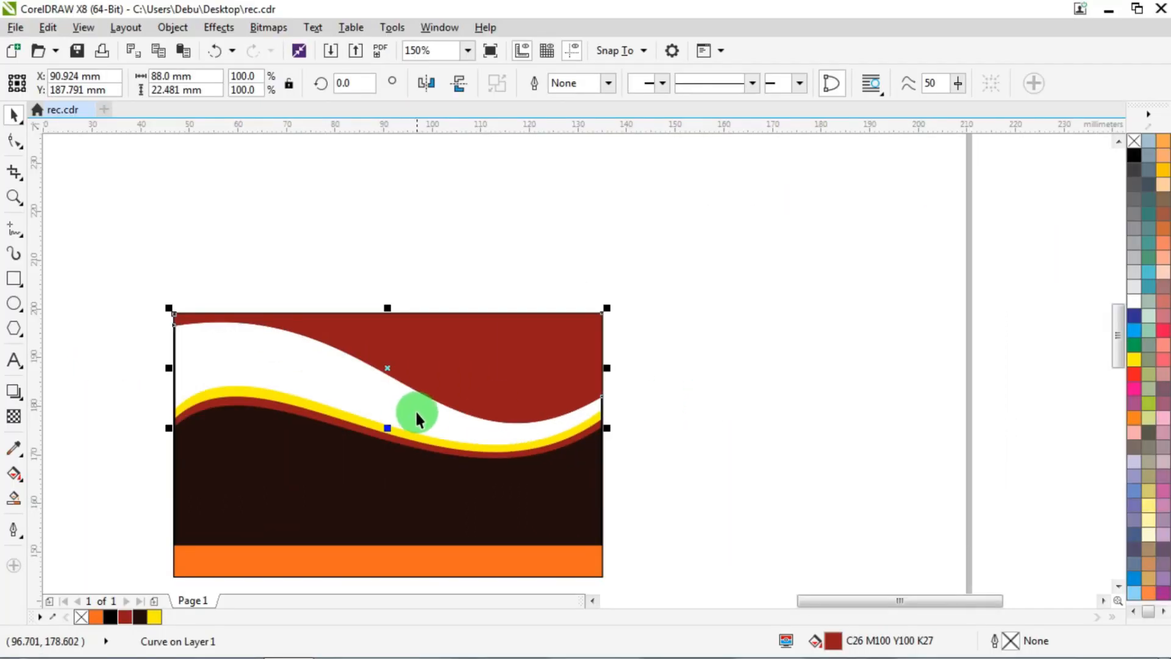
drag(388, 430, 386, 439)
Fill the stretched upper wave copy with yellow Y100 and send it to the back of the page
click(1133, 360)
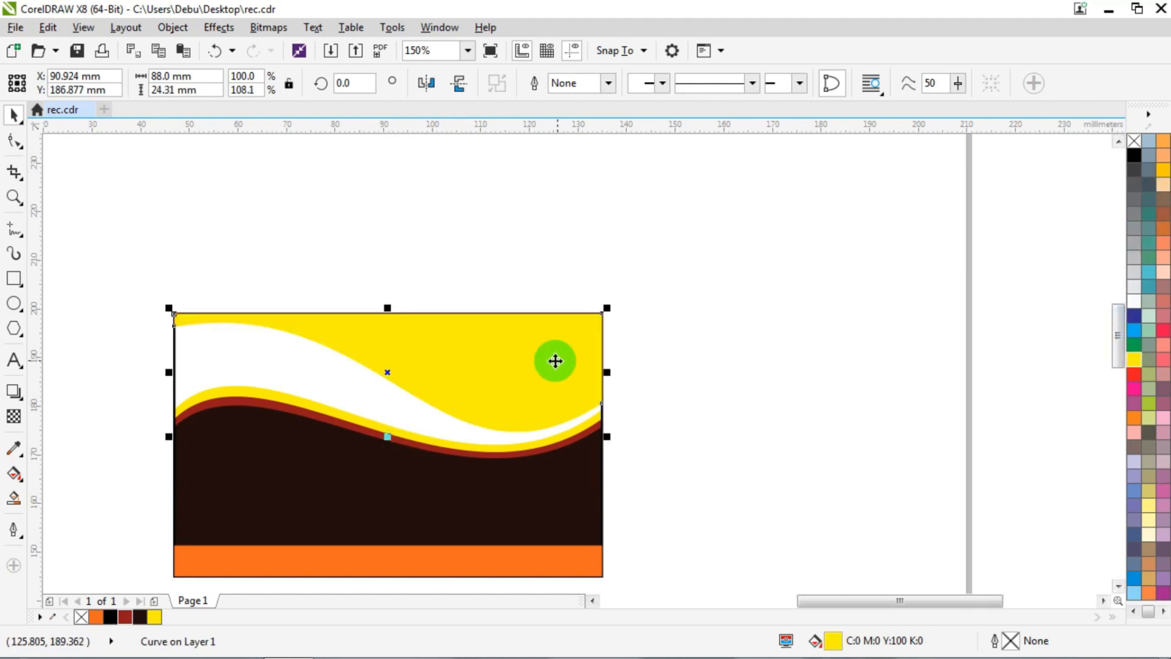
right_click(477, 356)
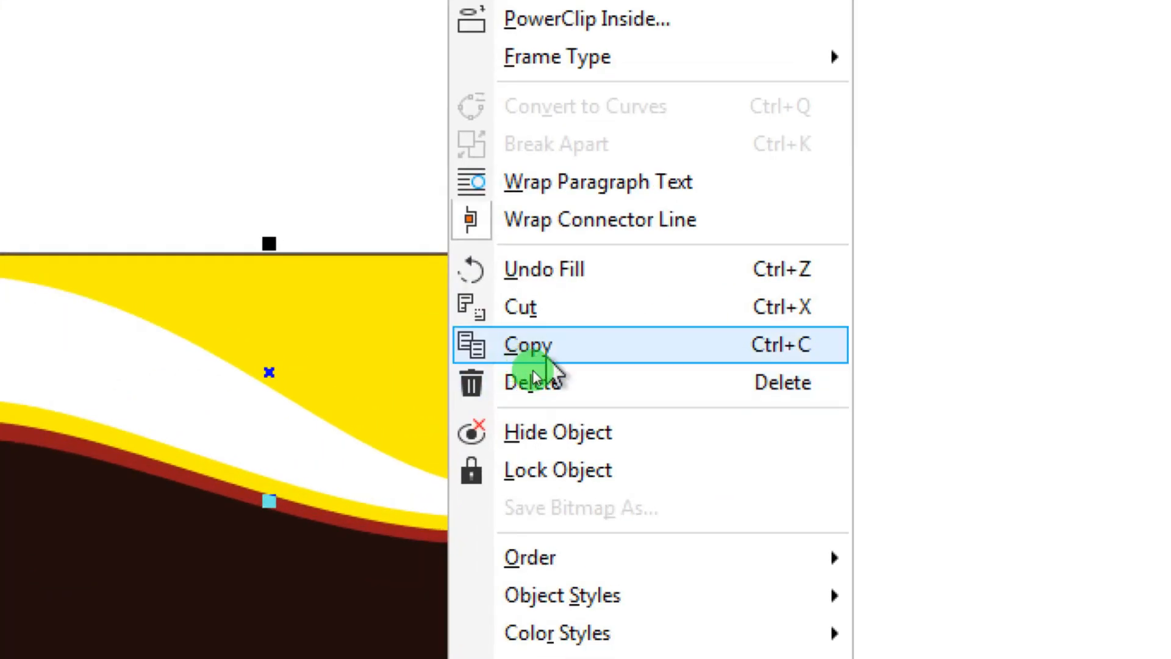
mouse_move(589, 555)
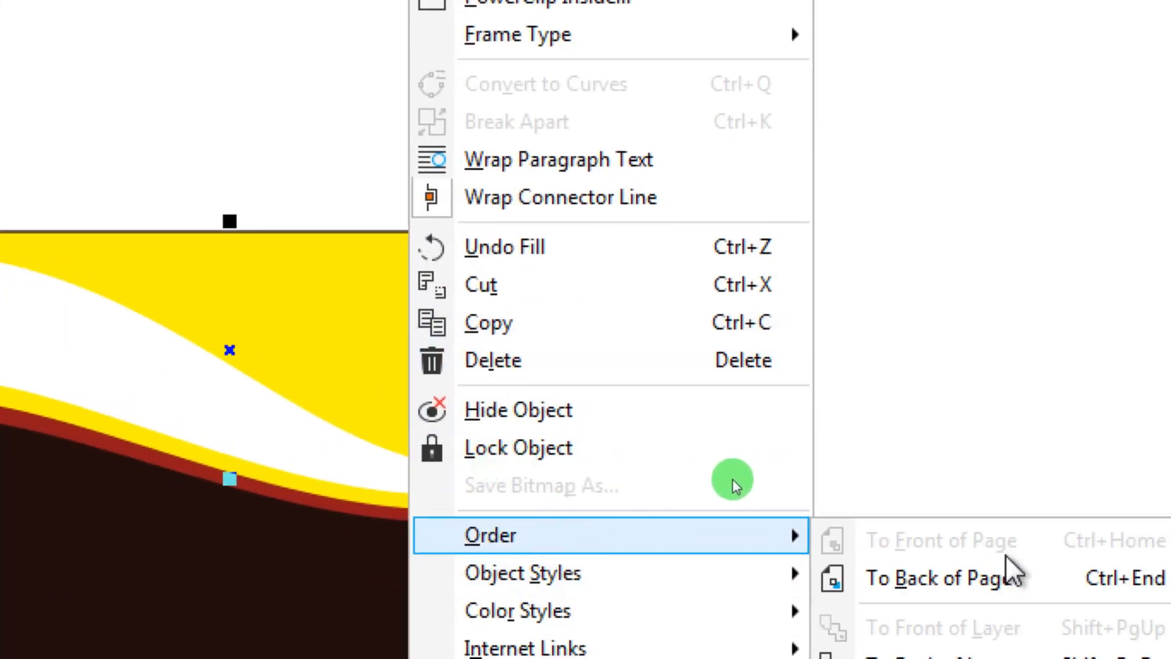
click(912, 579)
click(695, 285)
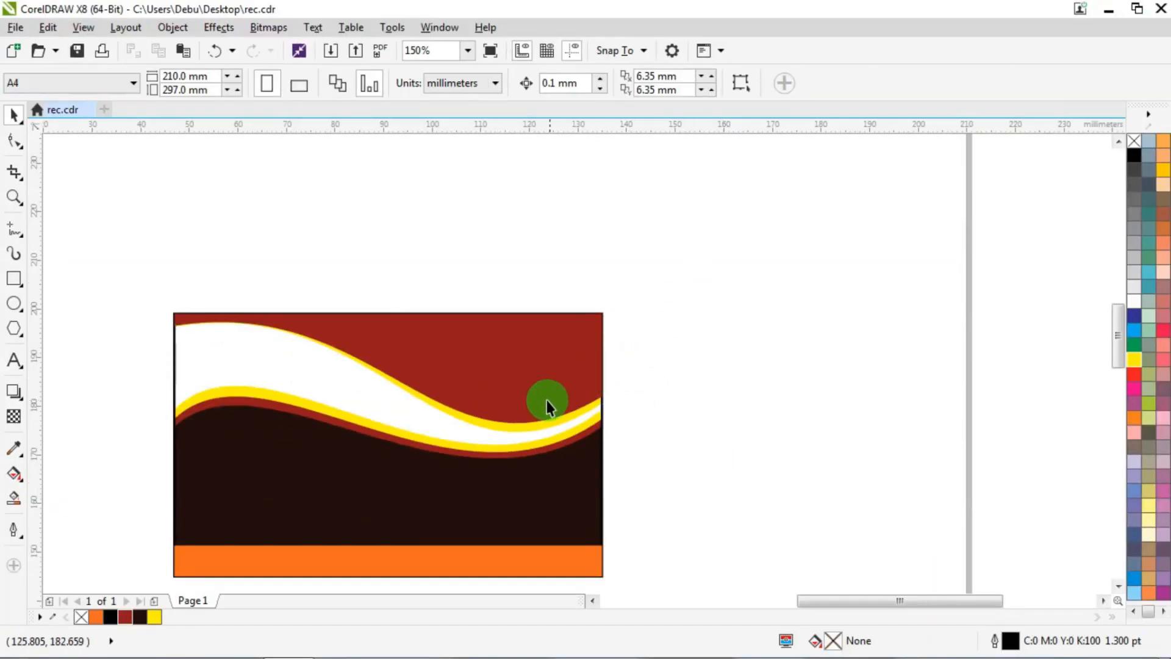
Move the yellow upper wave's lower-left node slightly down along the card's left edge to thicken the yellow band
click(524, 426)
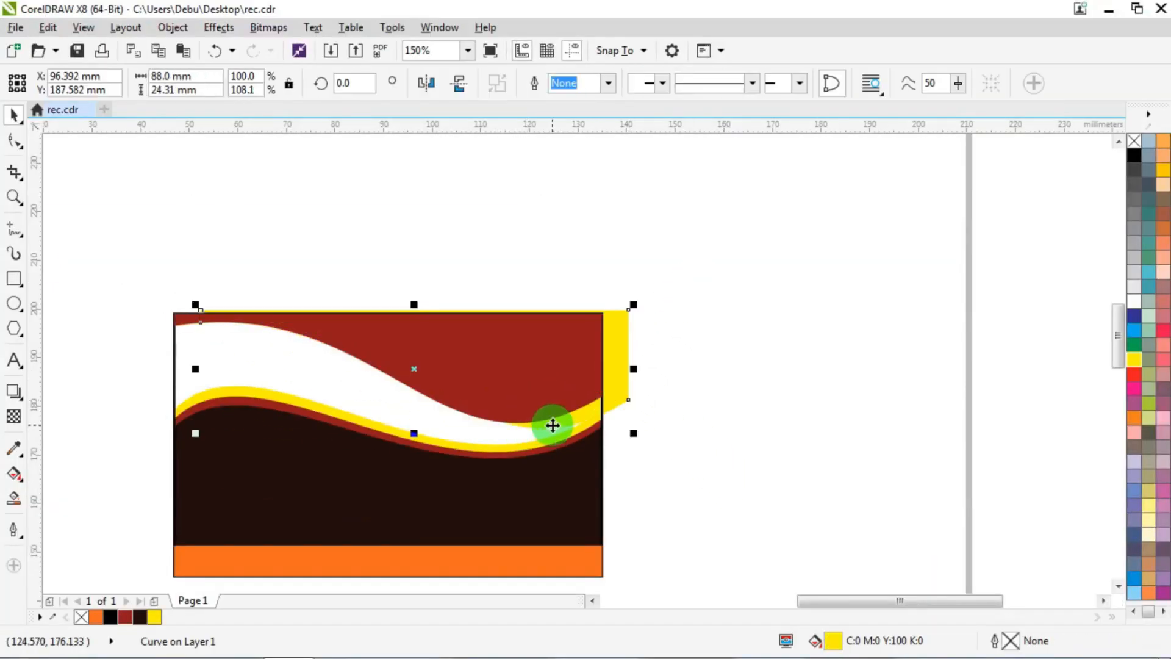
scroll(170, 318, up, 4)
click(14, 141)
scroll(214, 327, up, 2)
scroll(167, 354, up, 2)
drag(170, 351, 166, 385)
scroll(166, 386, down, 4)
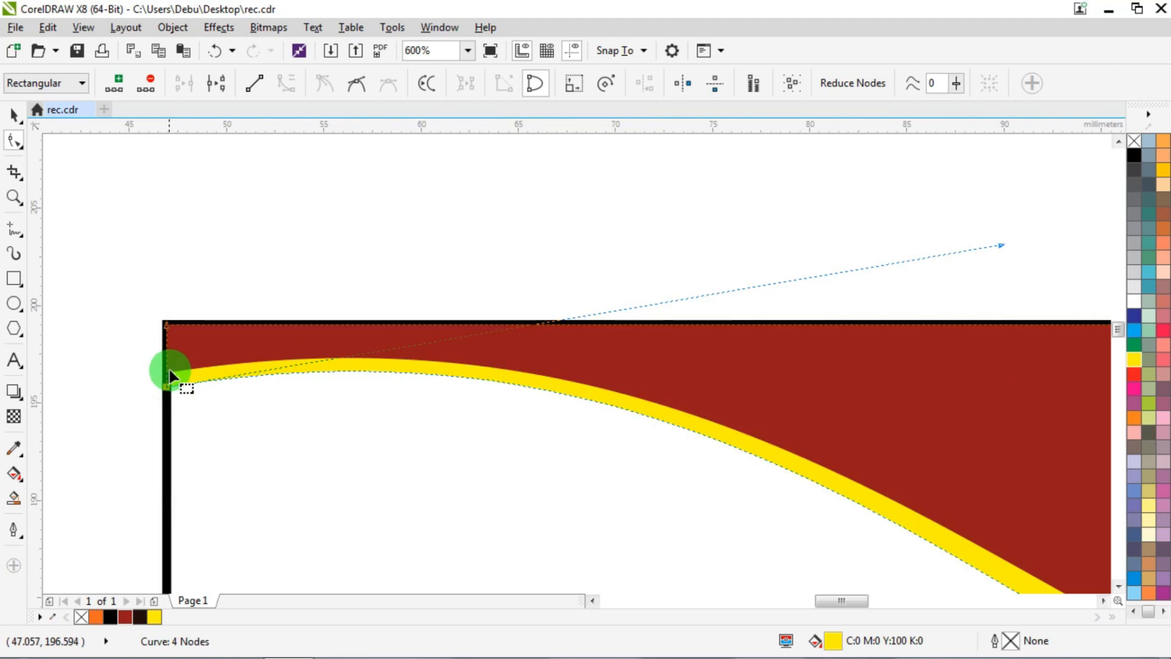
scroll(169, 371, down, 4)
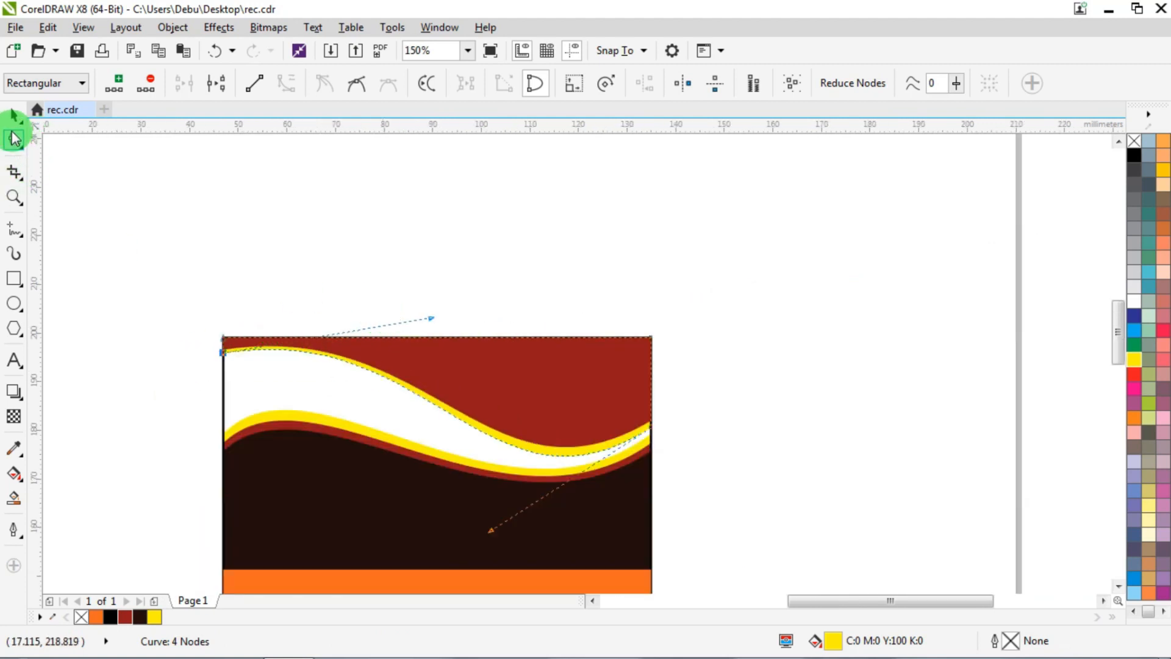
Fill the 88 × 54 mm card base rectangle with white and remove its outline
click(13, 116)
click(442, 194)
scroll(492, 225, down, 2)
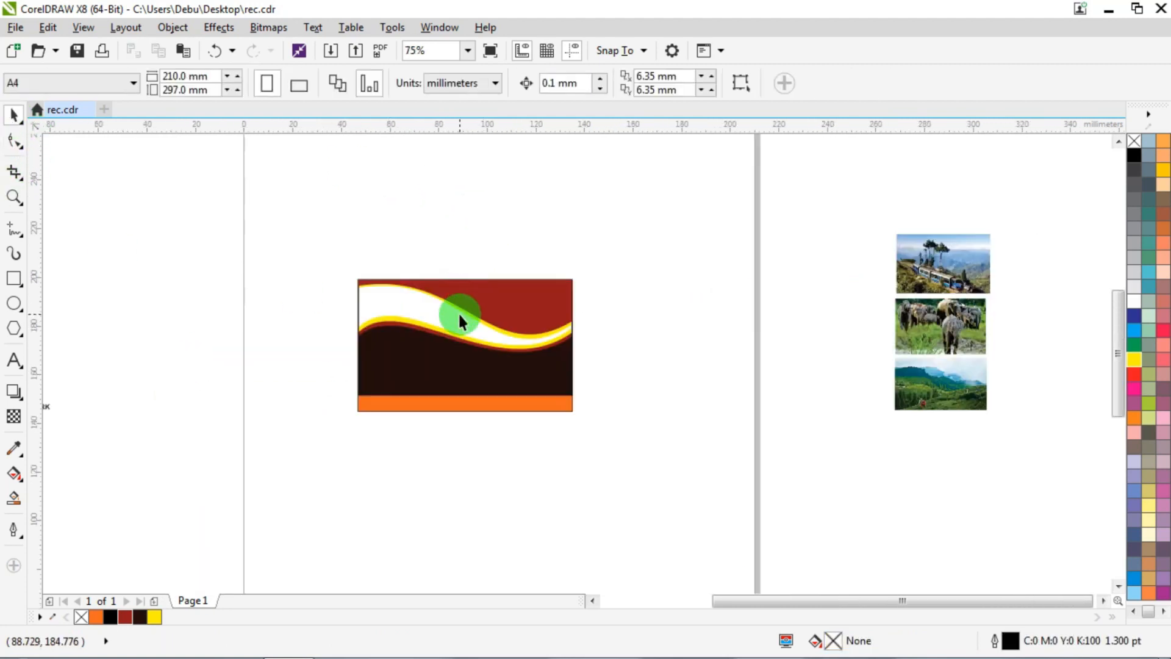
scroll(459, 313, up, 2)
click(259, 287)
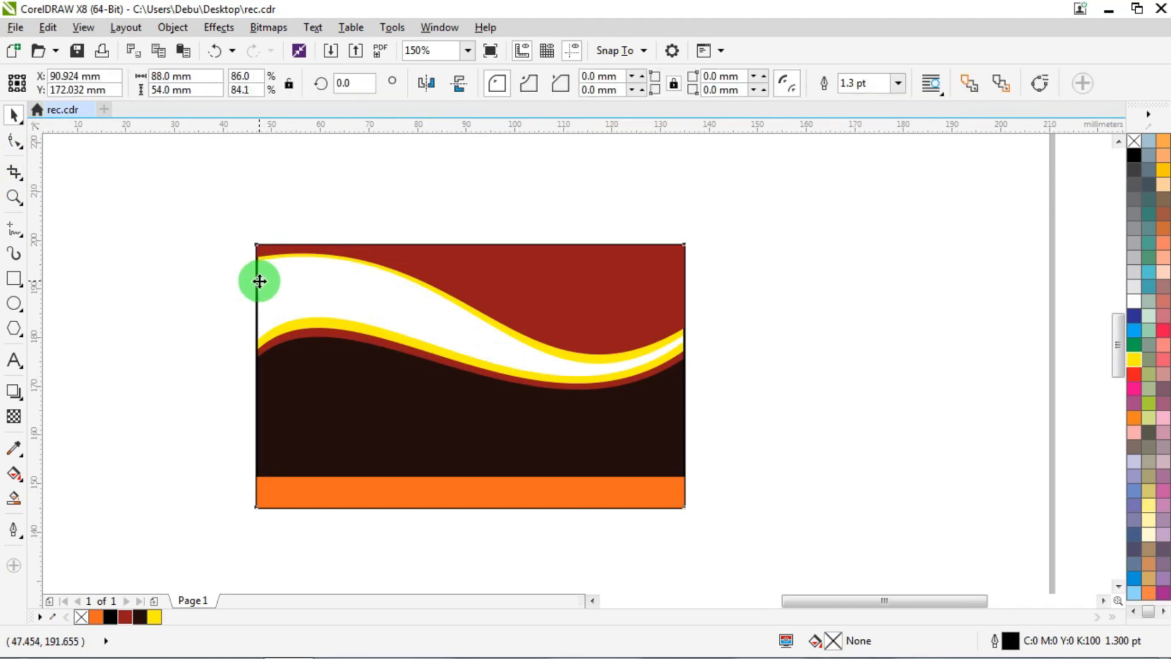
click(1133, 305)
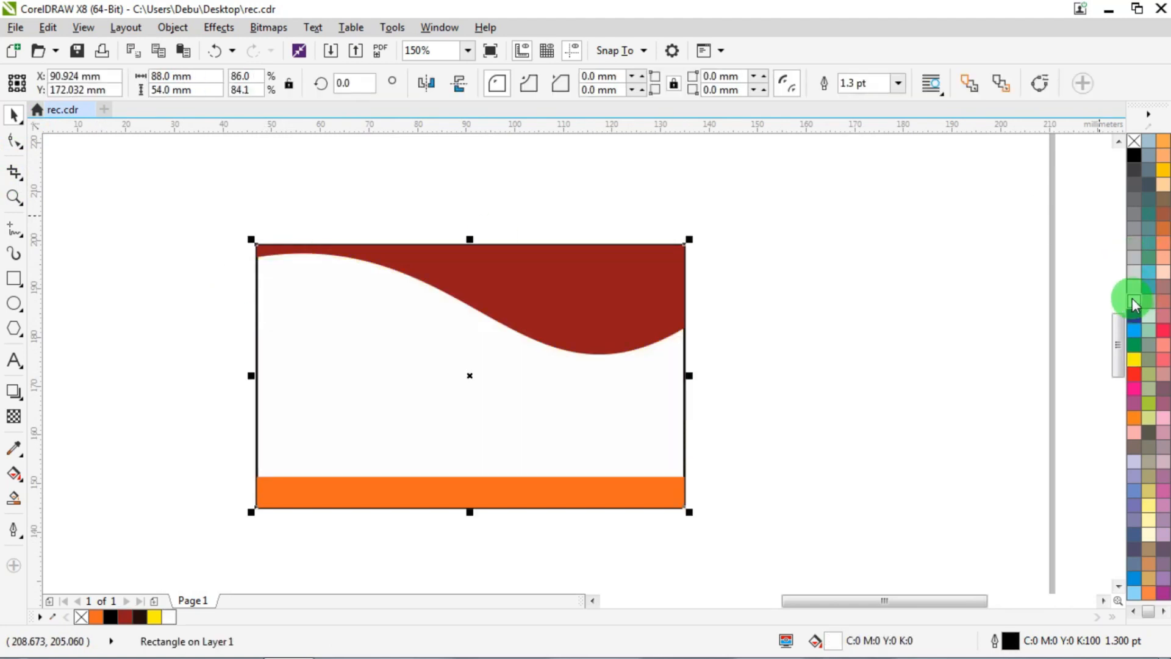
right_click(1134, 140)
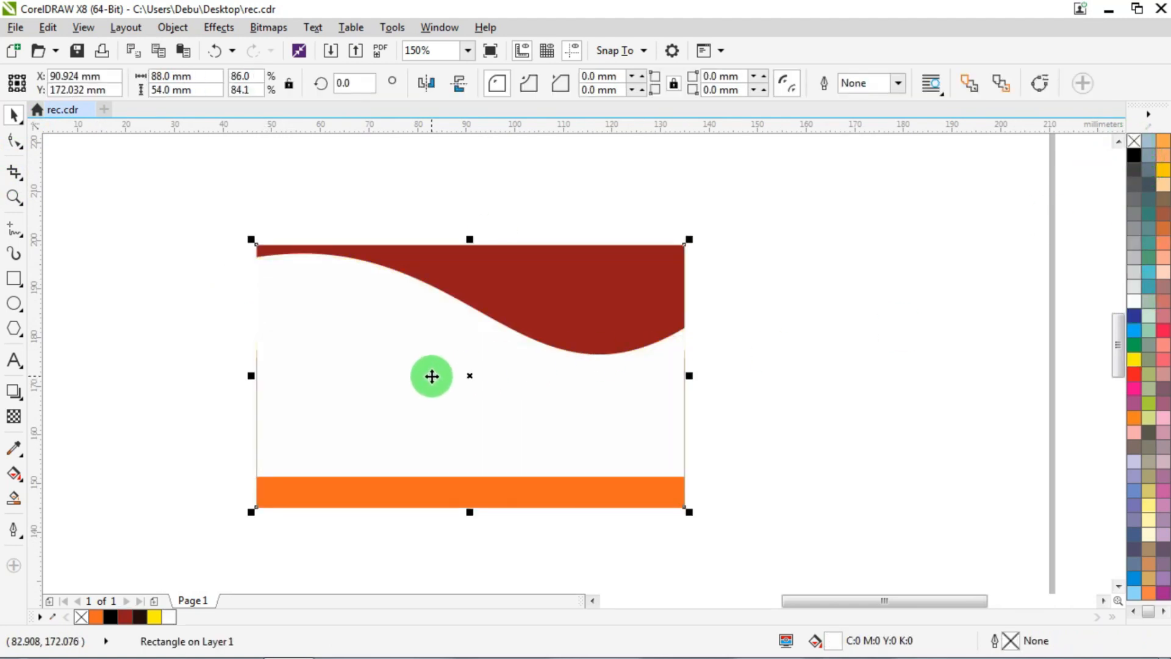
Send the white card base rectangle to the back of the page, behind the waves, and deselect it
right_click(475, 376)
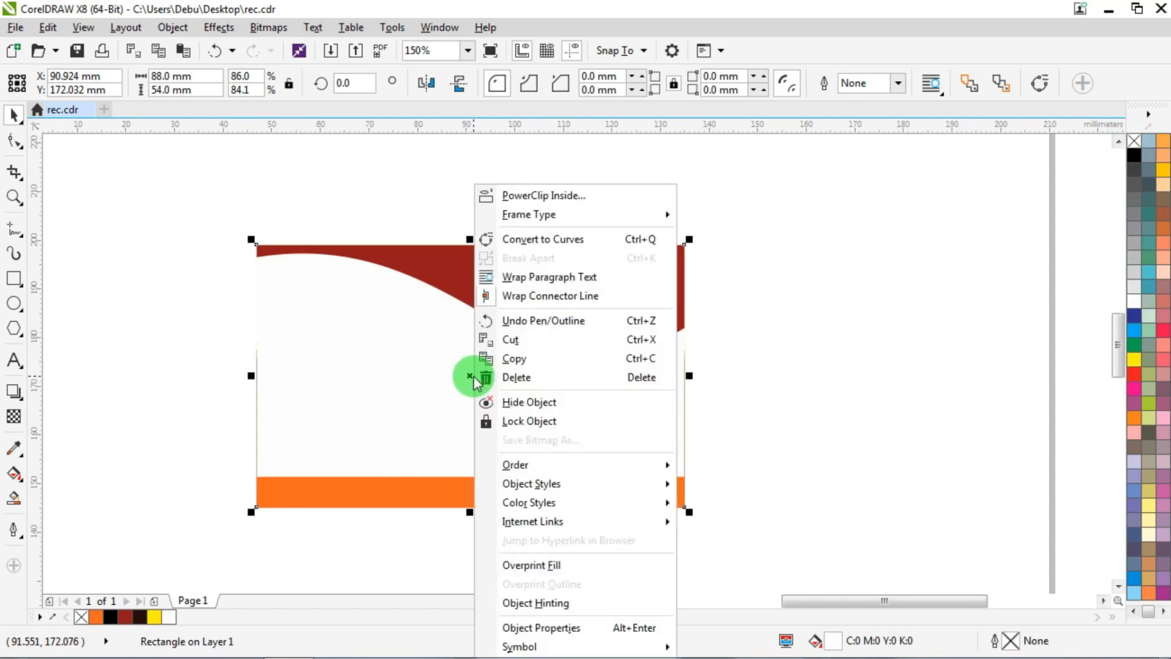
mouse_move(532, 464)
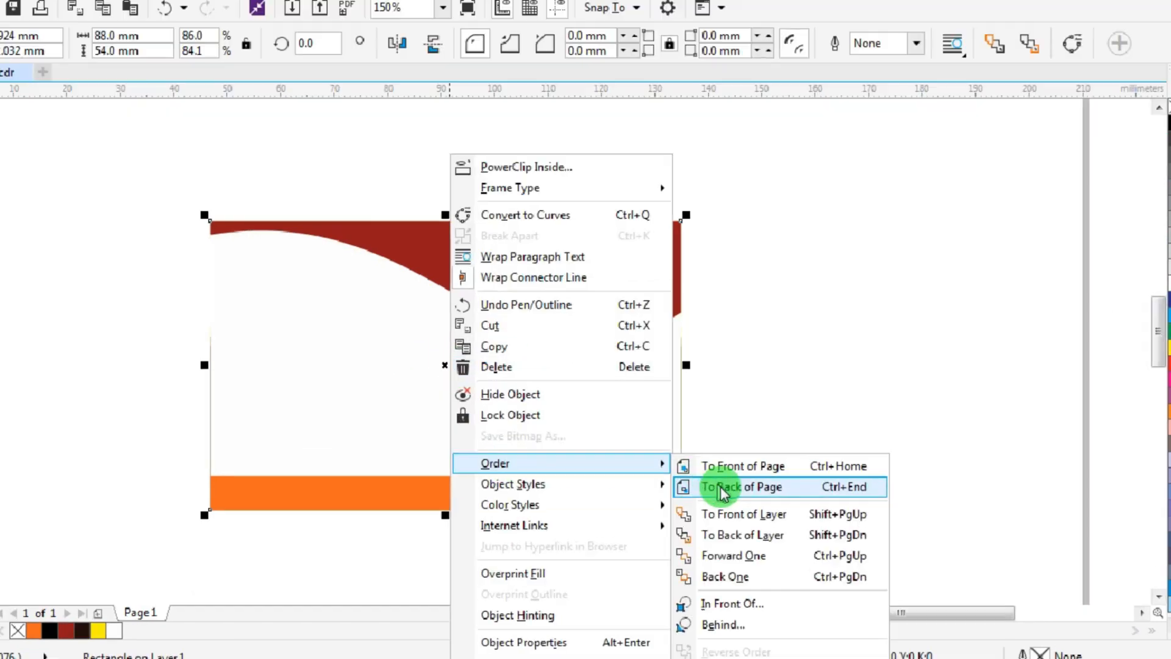
click(719, 485)
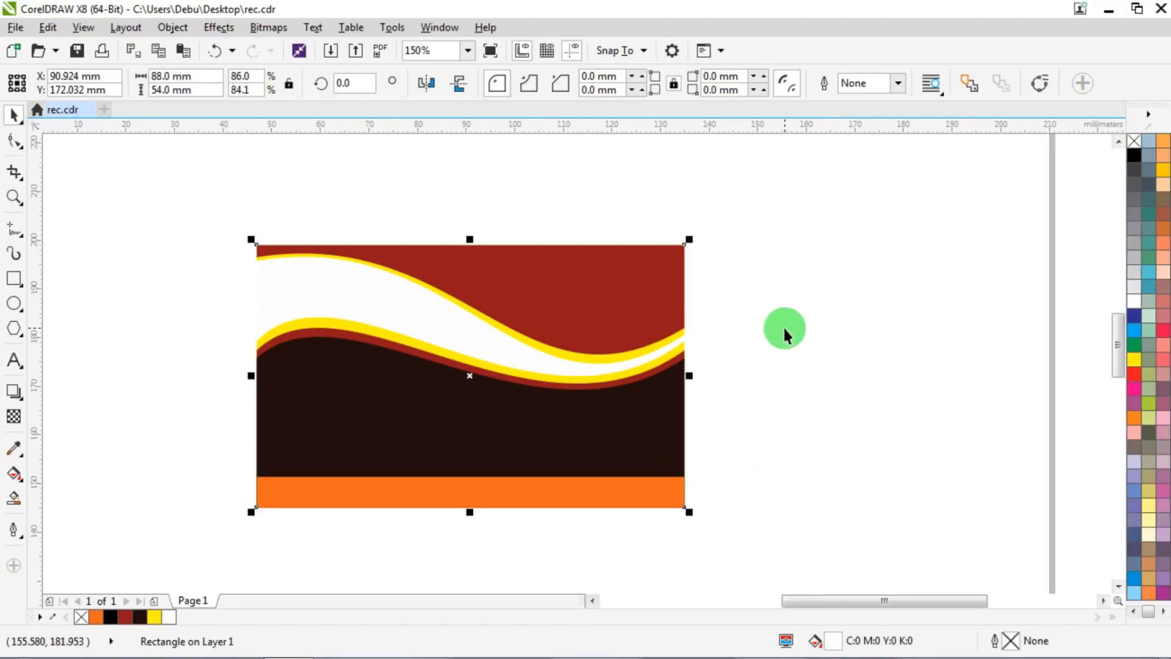
click(802, 282)
Draw a backdrop rectangle about 109.5 × 72.3 mm around the card, filled with K20 gray, without outline, and placed behind everything
click(13, 278)
drag(198, 201, 732, 553)
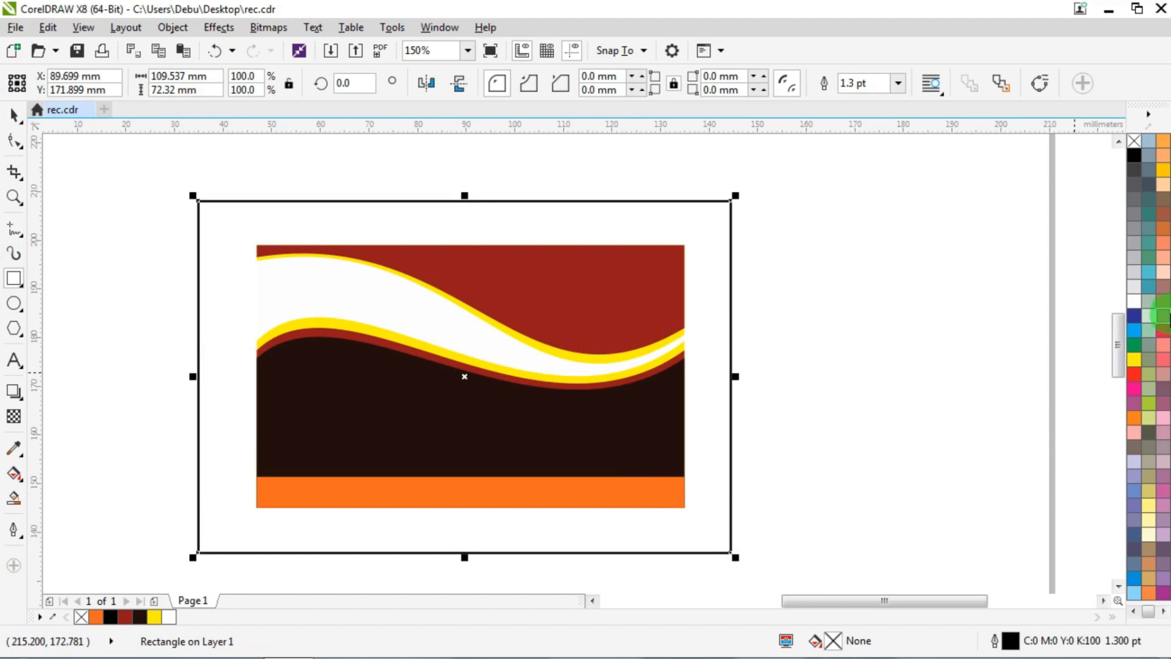
click(1132, 272)
key(shift+Page_Down)
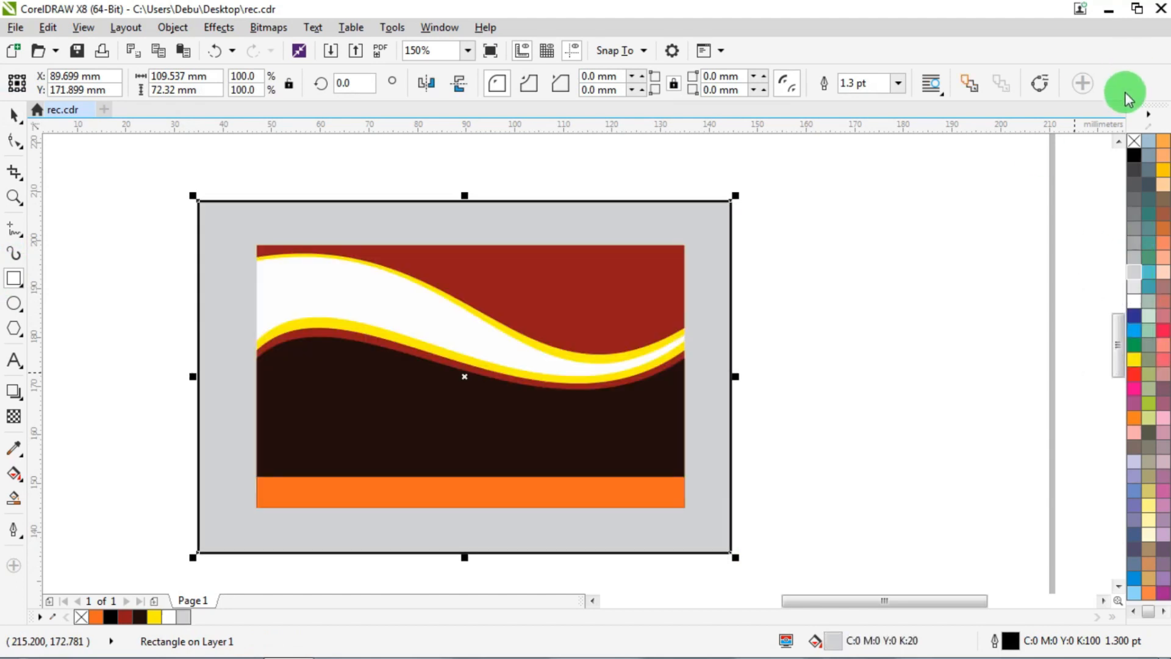
right_click(1133, 140)
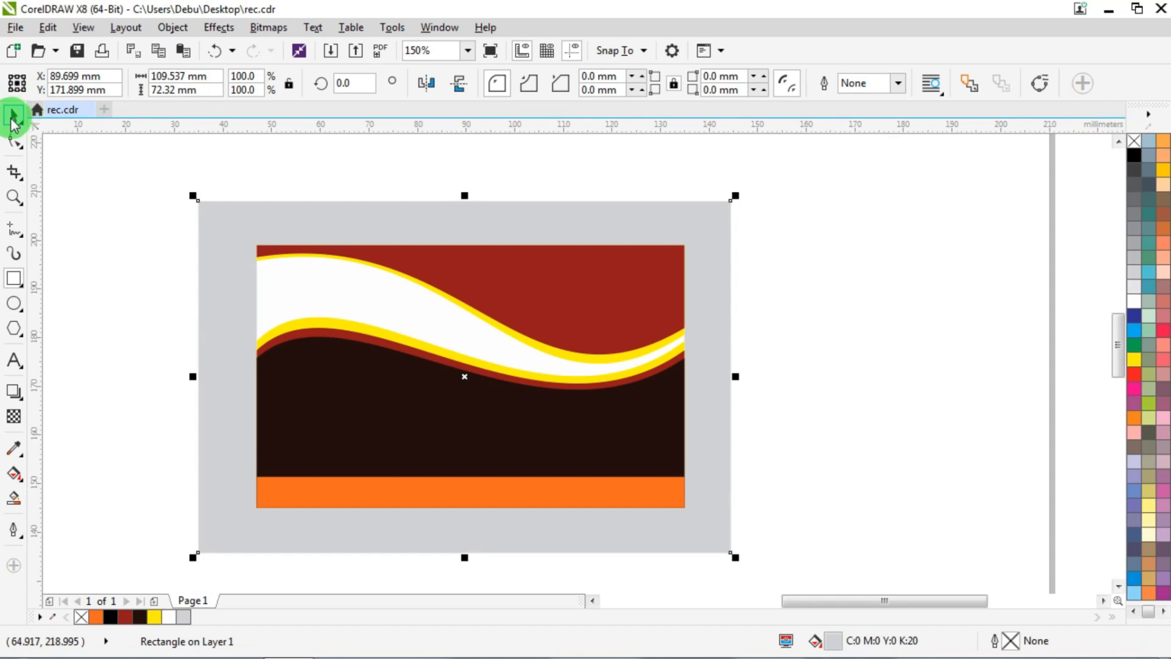
drag(794, 228, 163, 528)
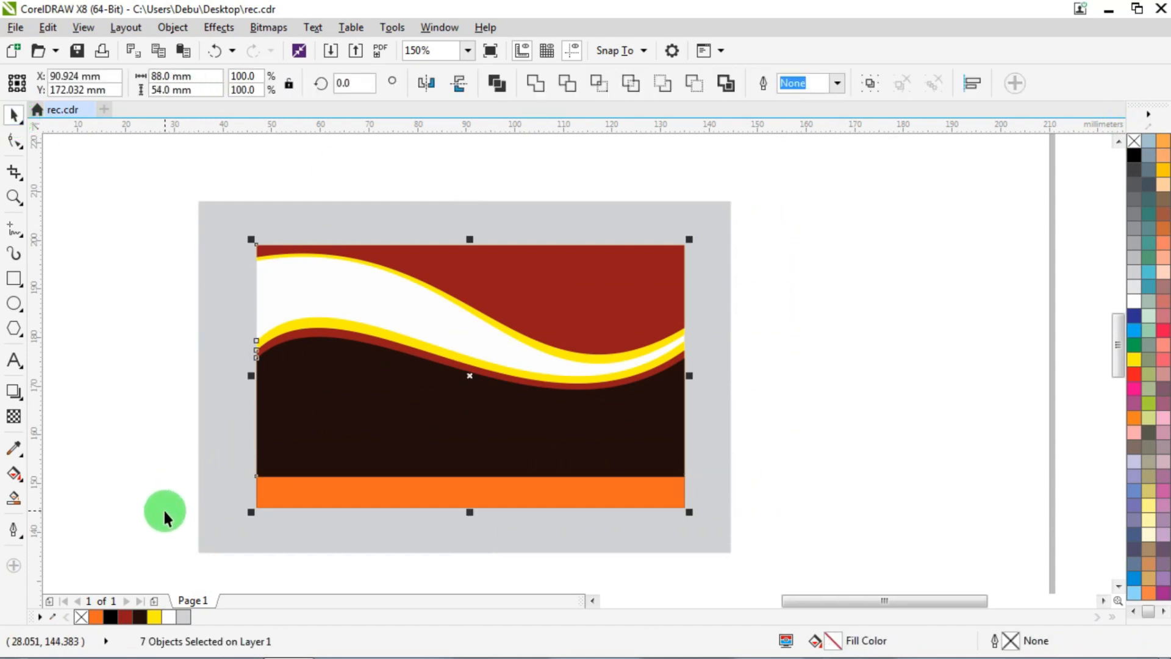
click(853, 260)
Try moving the contact name and phone number text onto the card's red upper wave, and undo the move
scroll(657, 290, down, 4)
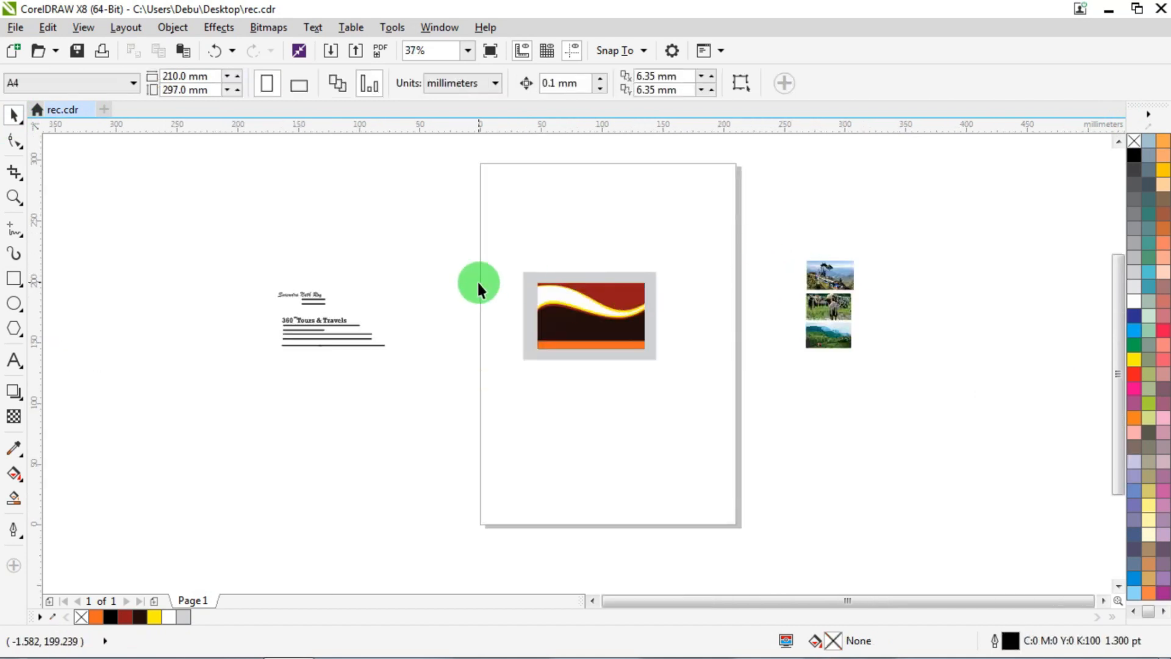
scroll(479, 284, up, 2)
drag(96, 255, 321, 327)
drag(244, 294, 868, 289)
scroll(858, 280, up, 1)
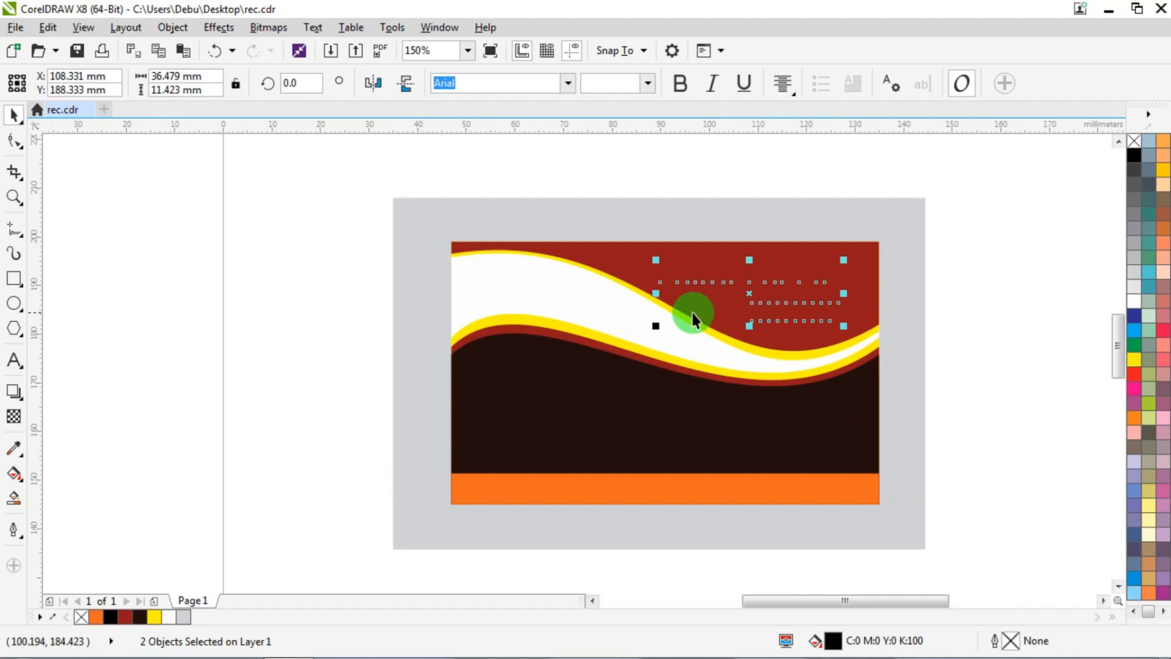
key(ctrl+z)
Select the whole card artwork with its gray backdrop and send it to the back of the page
scroll(729, 237, down, 1)
drag(888, 180, 475, 441)
right_click(634, 334)
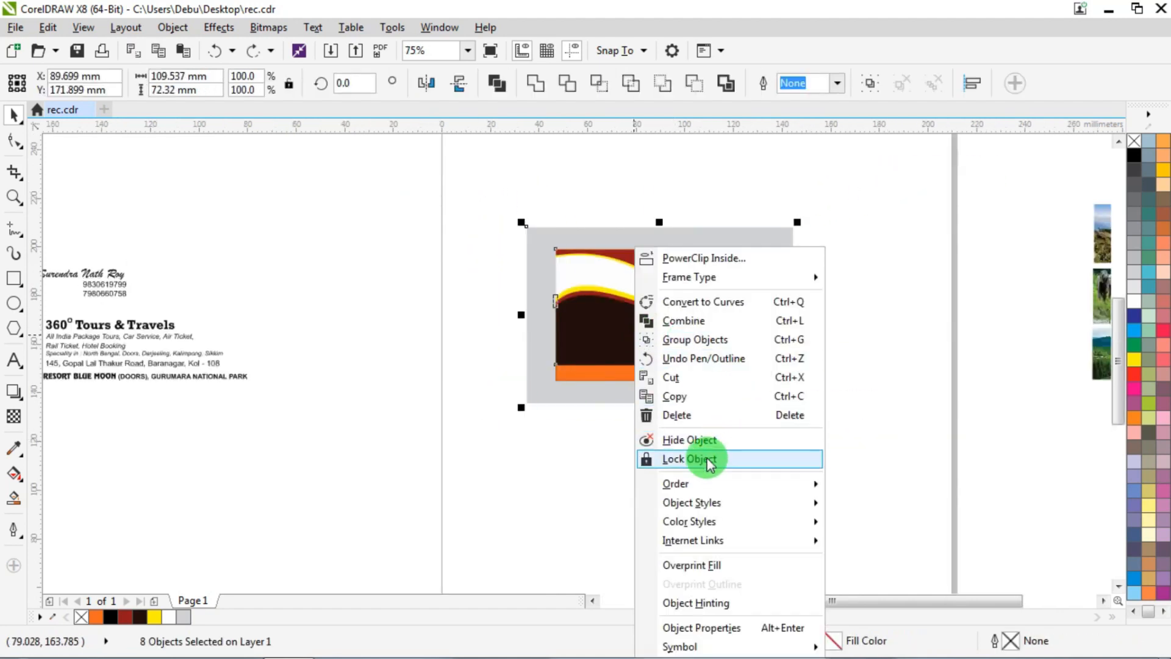
mouse_move(695, 482)
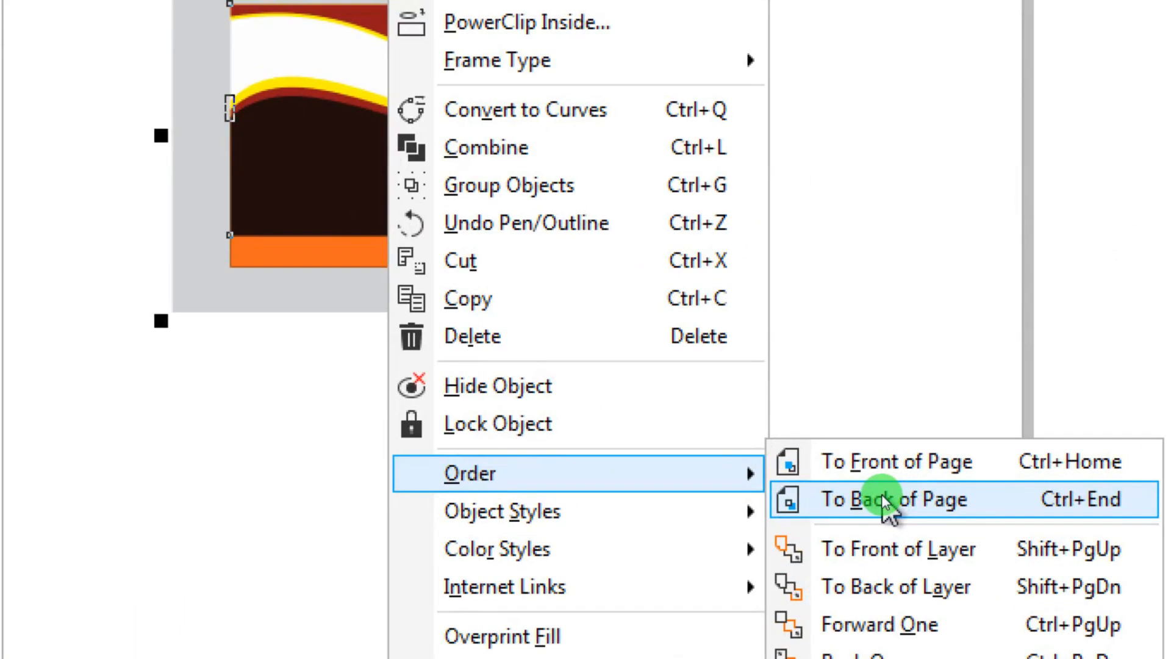
click(880, 494)
click(108, 232)
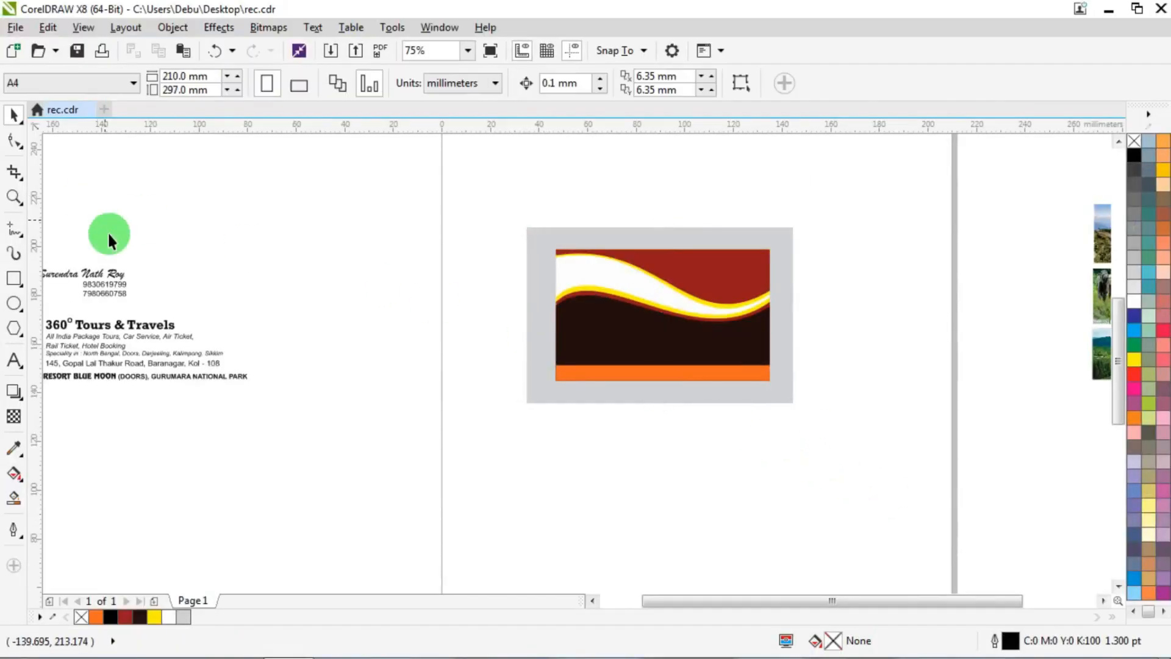
Move the contact name and phone numbers onto the red upper wave near the card's right edge and fine-tune their position
scroll(124, 279, down, 2)
scroll(124, 280, up, 2)
drag(222, 226, 77, 304)
drag(209, 282, 827, 273)
scroll(827, 273, up, 2)
mouse_move(724, 243)
mouse_down()
mouse_move(771, 236)
mouse_move(744, 236)
mouse_up()
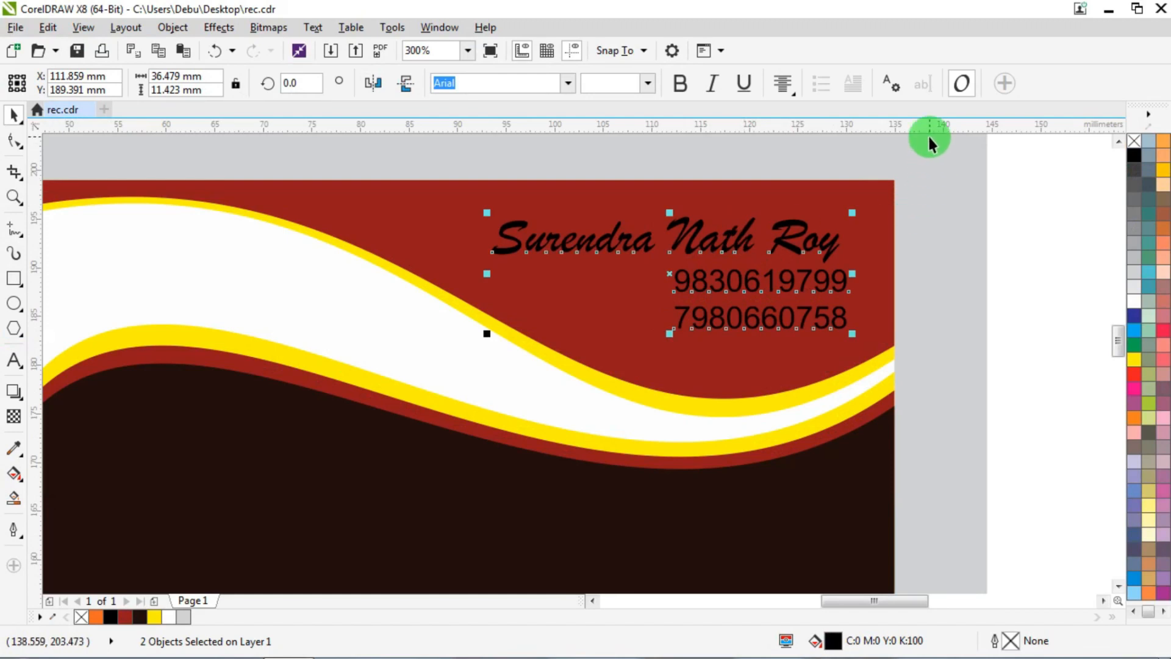
key(Left)
key(Left)
key(Down)
key(Down)
key(Down)
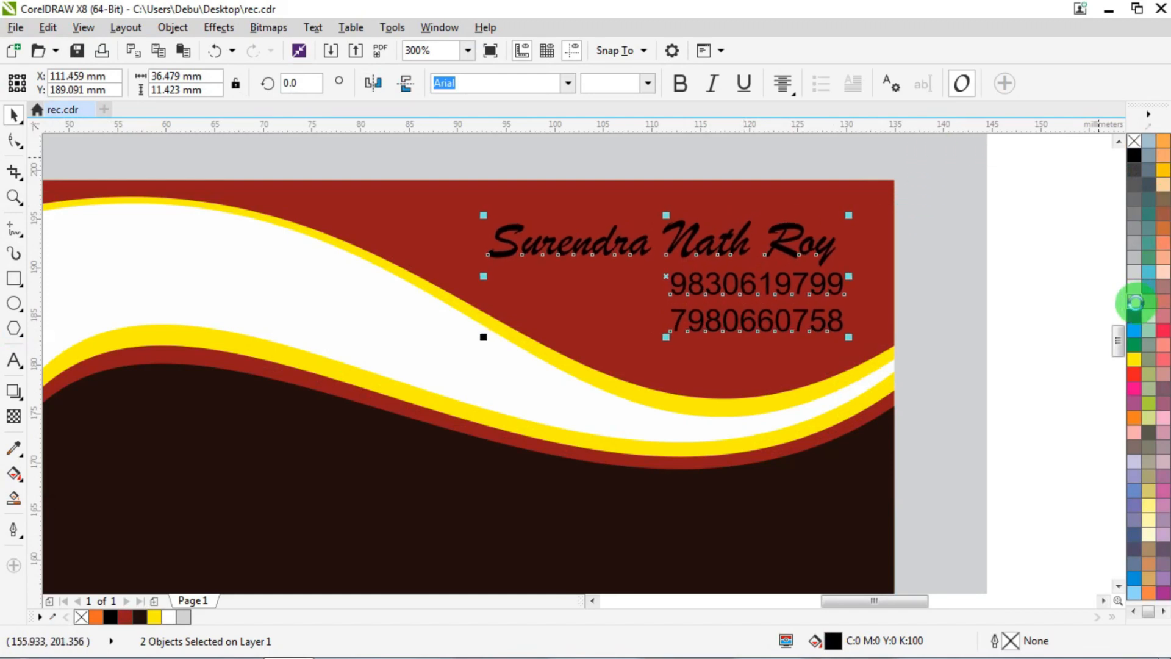
Fill the contact name and phone numbers with white, and recolor the name yellow Y100
click(1134, 302)
click(1001, 231)
click(796, 236)
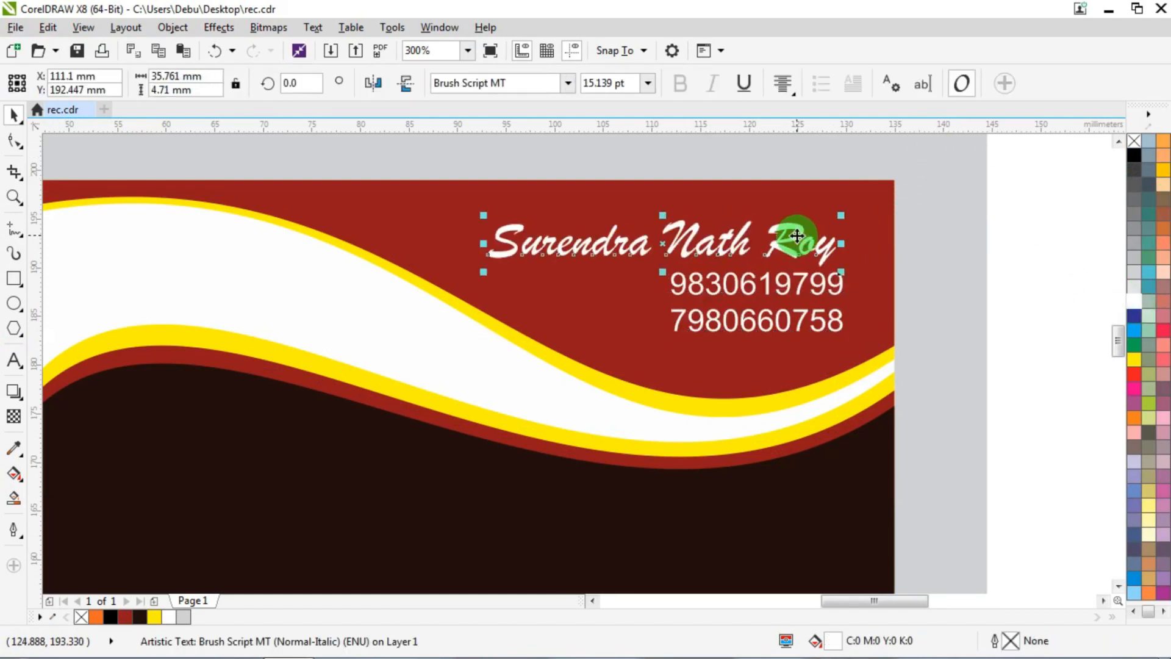
click(1134, 360)
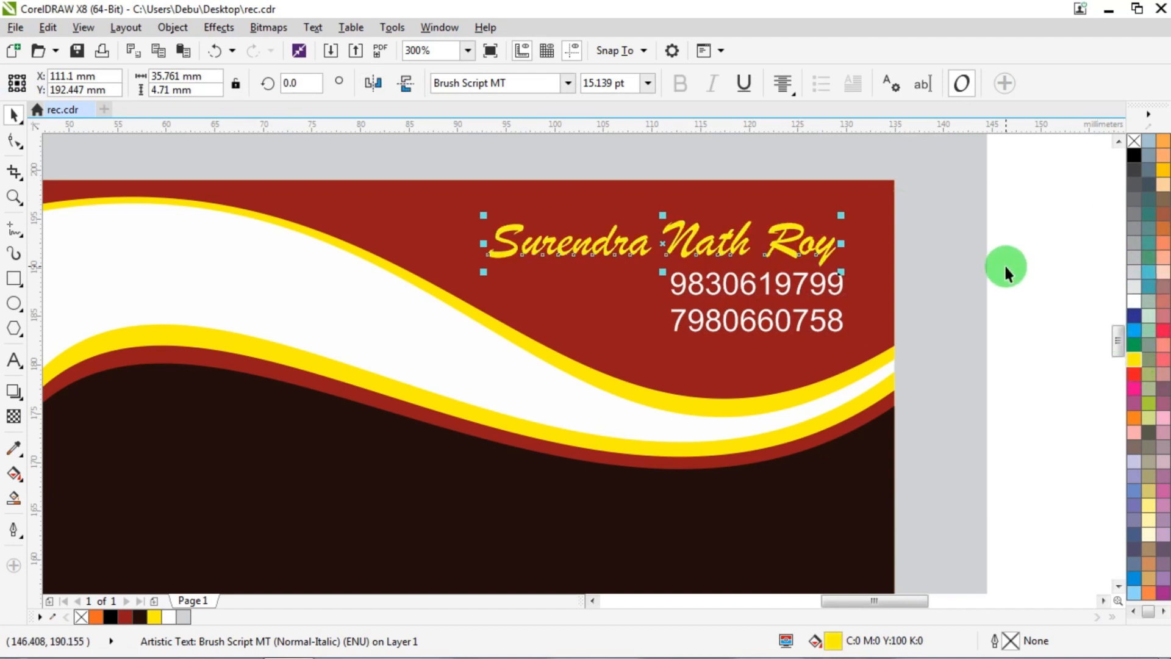
click(1000, 244)
Move the "RESORT BLUE MOON" text line onto the card's orange bottom strip and center it on the strip
scroll(871, 244, down, 2)
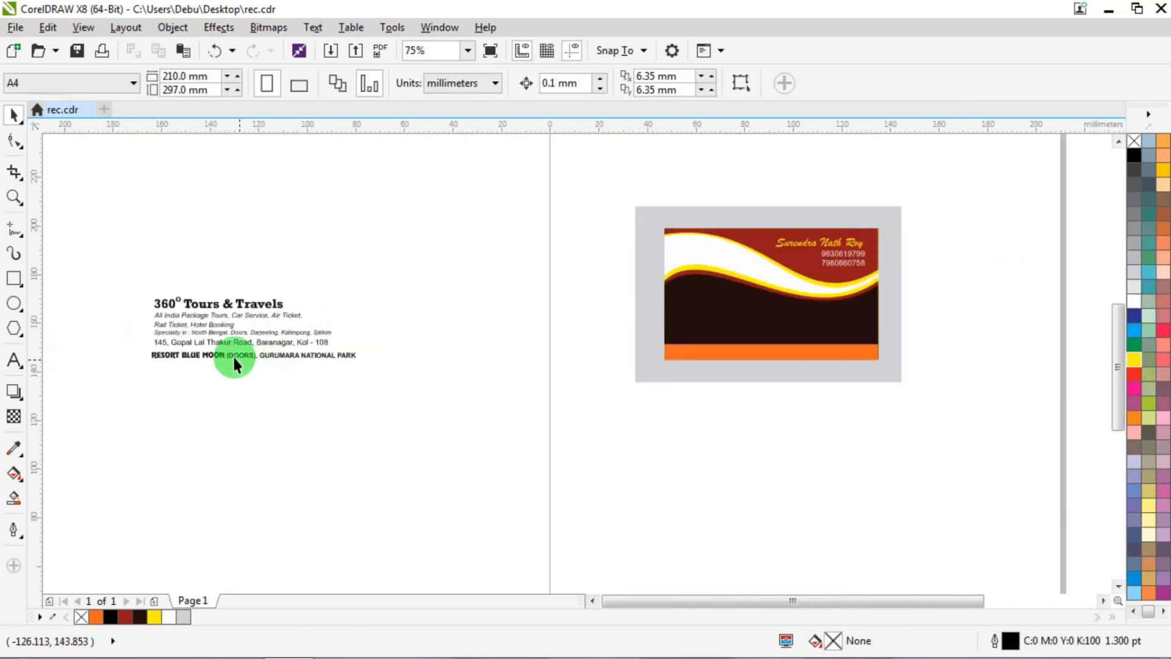
click(209, 358)
drag(210, 358, 818, 384)
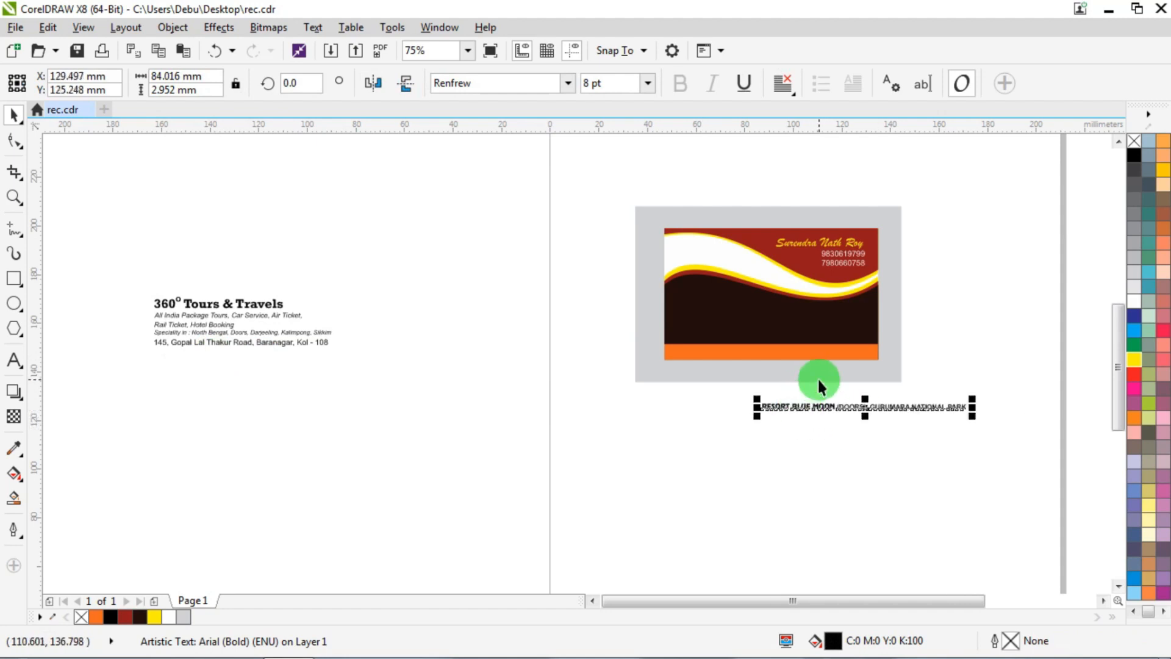
scroll(818, 382, up, 2)
drag(696, 491, 452, 269)
shift+click(281, 283)
key(e)
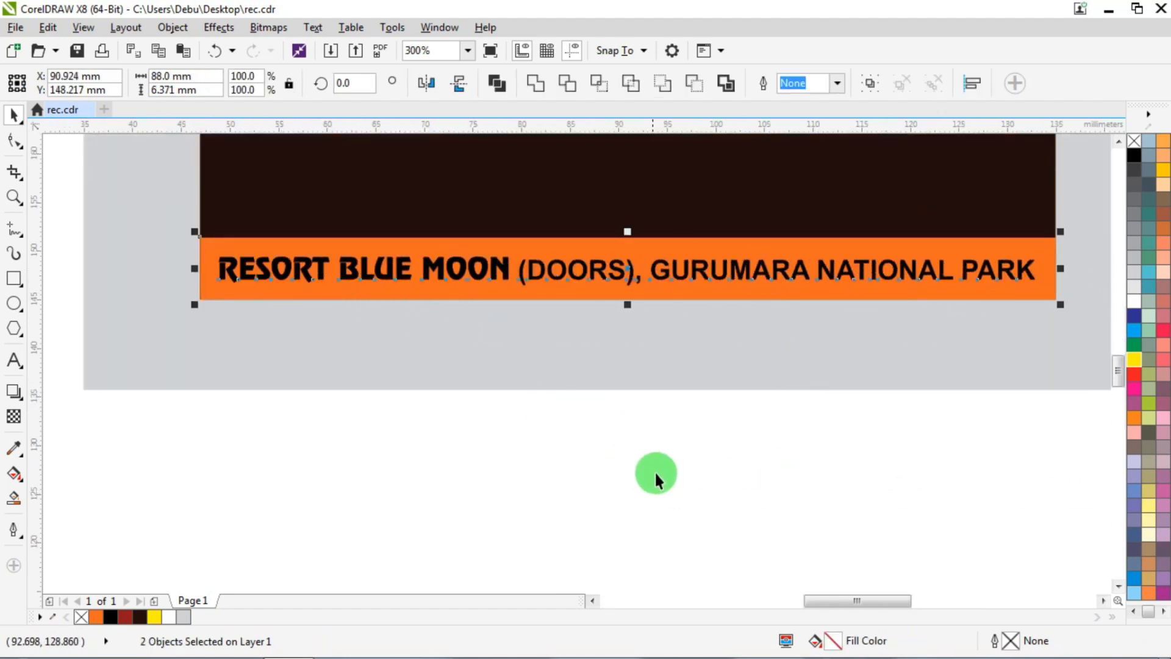
click(656, 481)
Move the company title, services and address text together onto the brown area, just inside the card's left edge
scroll(657, 479, down, 2)
scroll(281, 435, down, 1)
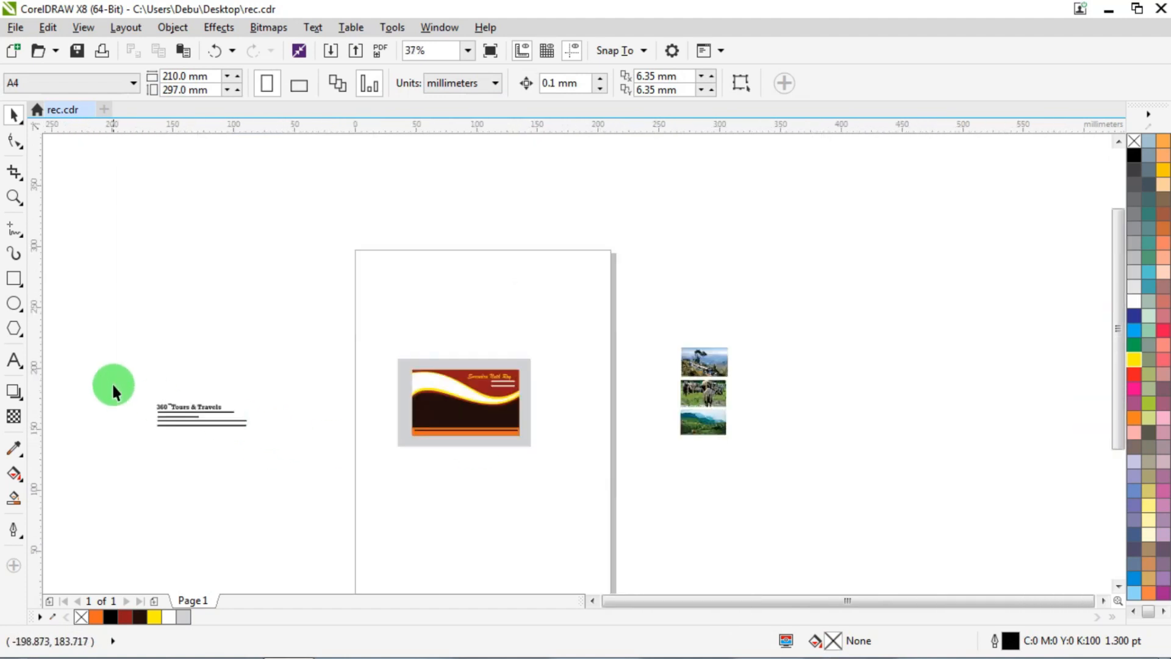
drag(291, 447, 290, 447)
drag(204, 410, 431, 411)
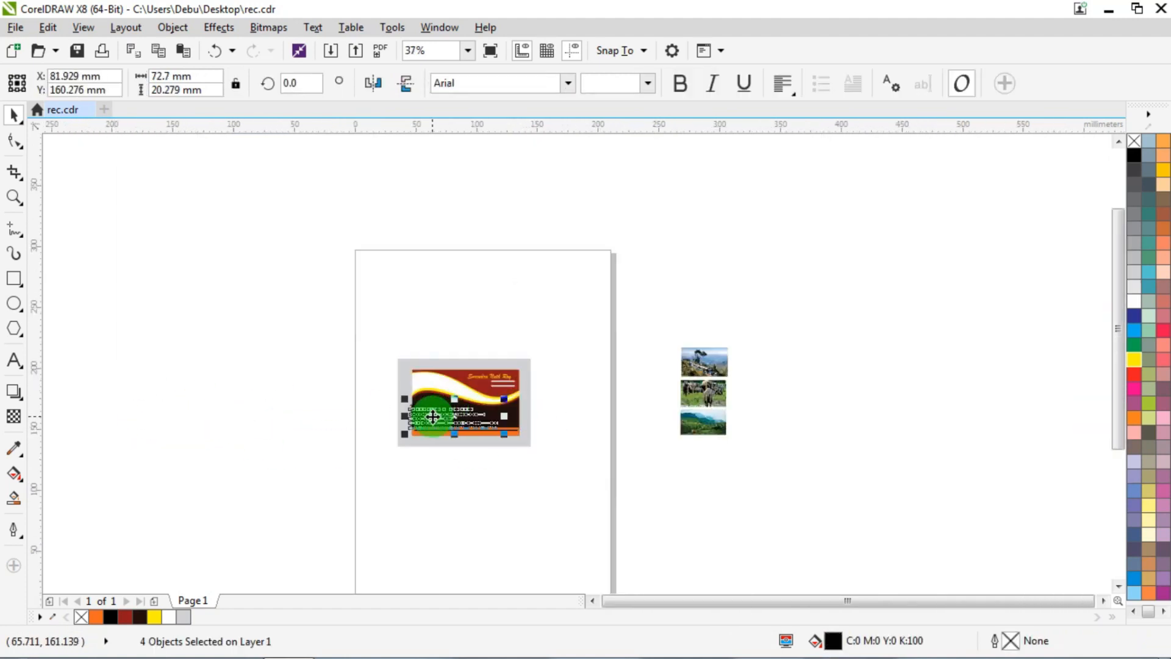
scroll(431, 411, up, 2)
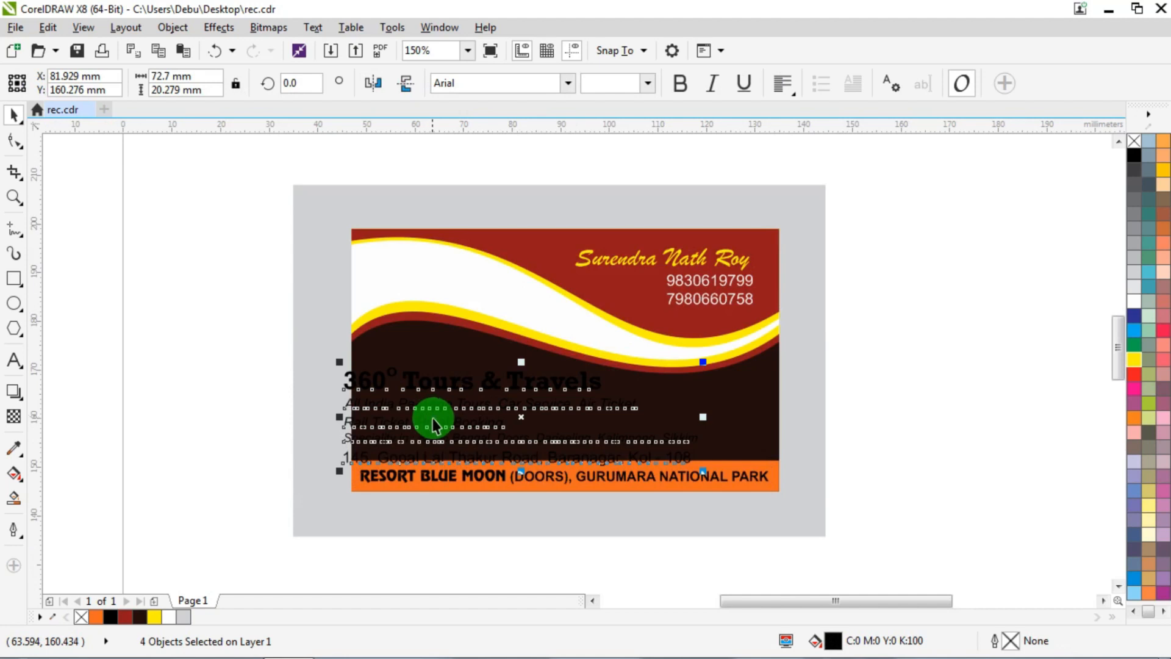
scroll(431, 415, up, 1)
drag(288, 493, 330, 469)
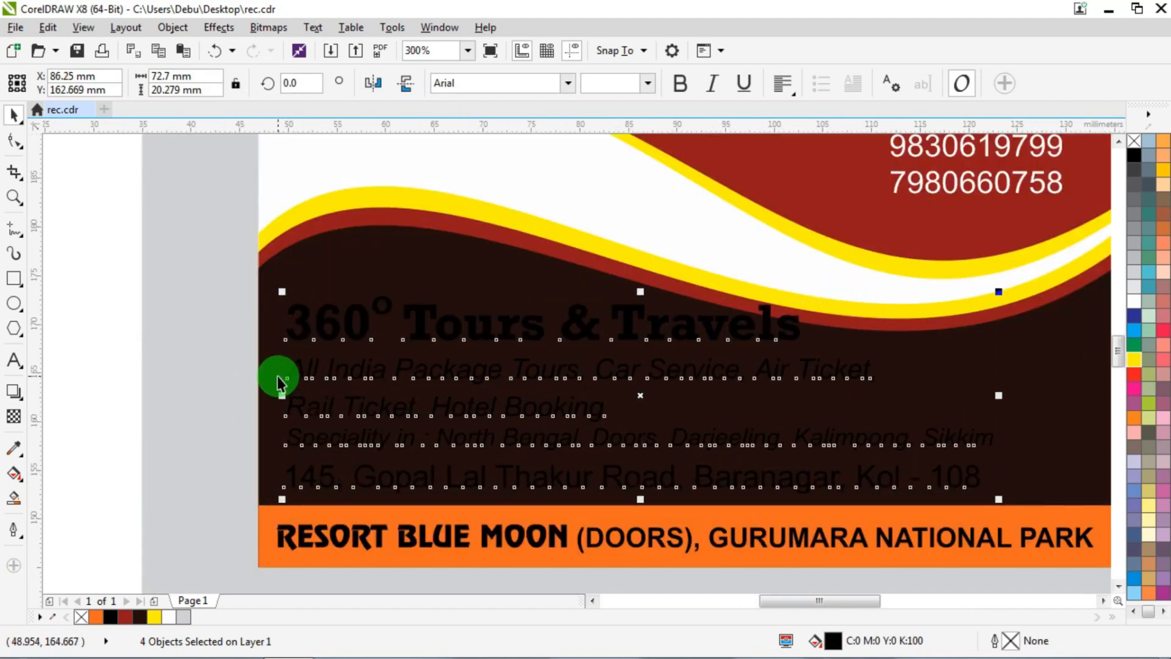
Fill the company title, services and address text with white, and nudge it 0.1 mm left and 0.1 mm down
click(1134, 302)
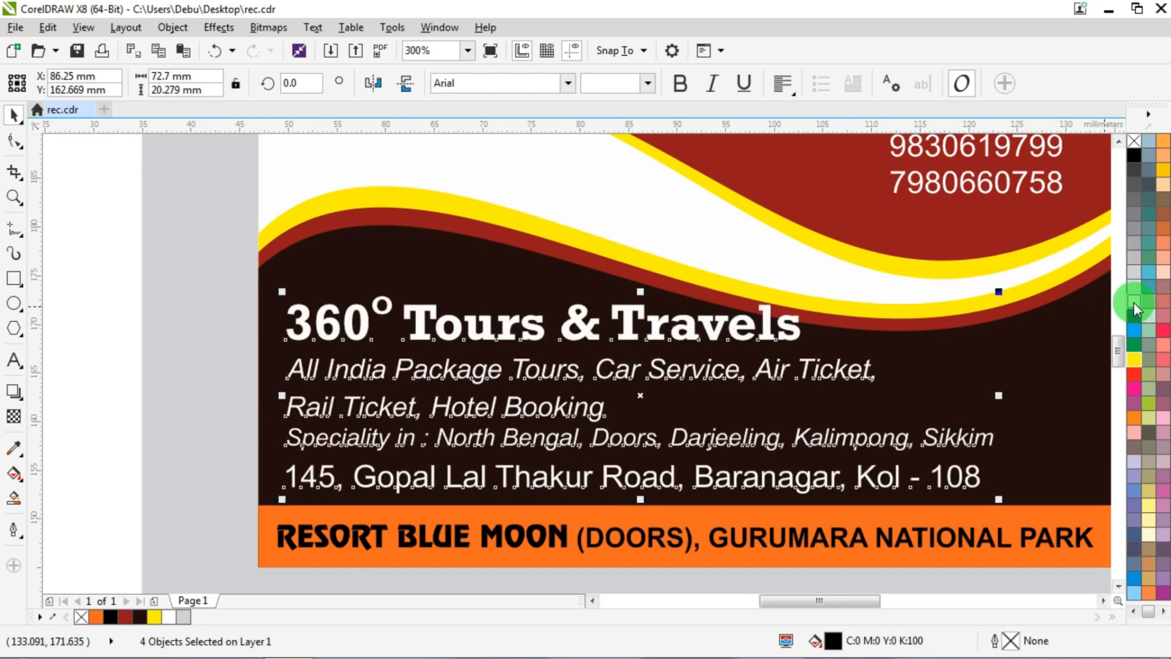
key(Left)
key(Down)
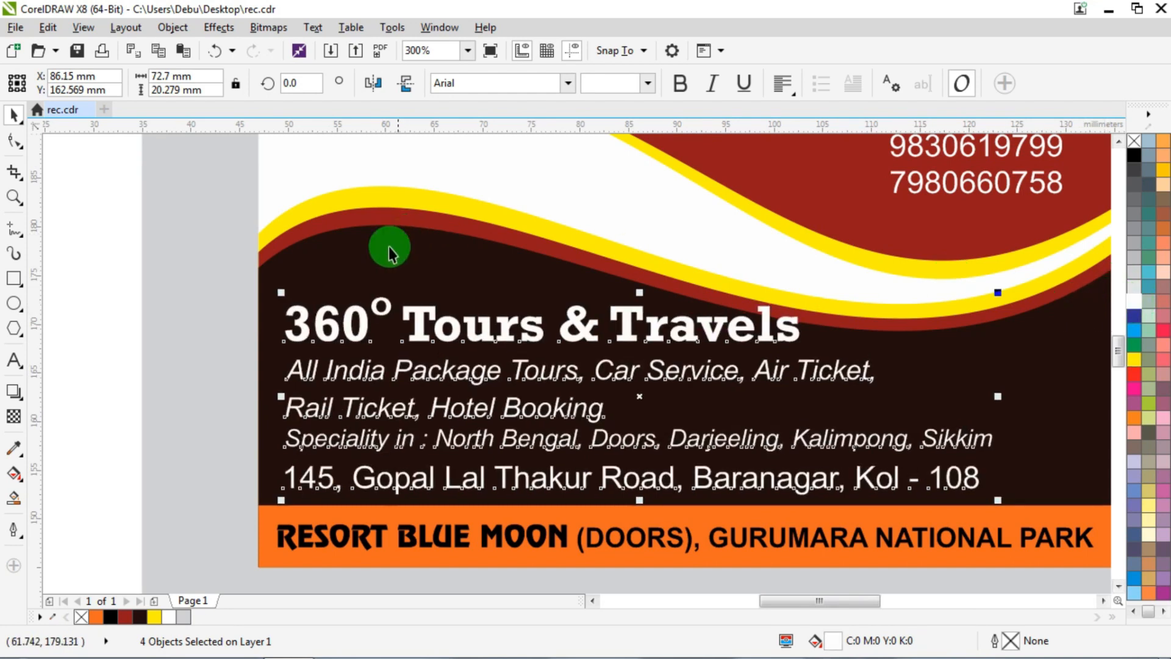
scroll(389, 246, down, 1)
click(188, 254)
Nudge the address line slightly left and the "Rail Ticket" and "Speciality in" text block down about 0.5 mm
scroll(478, 319, down, 1)
scroll(436, 349, up, 1)
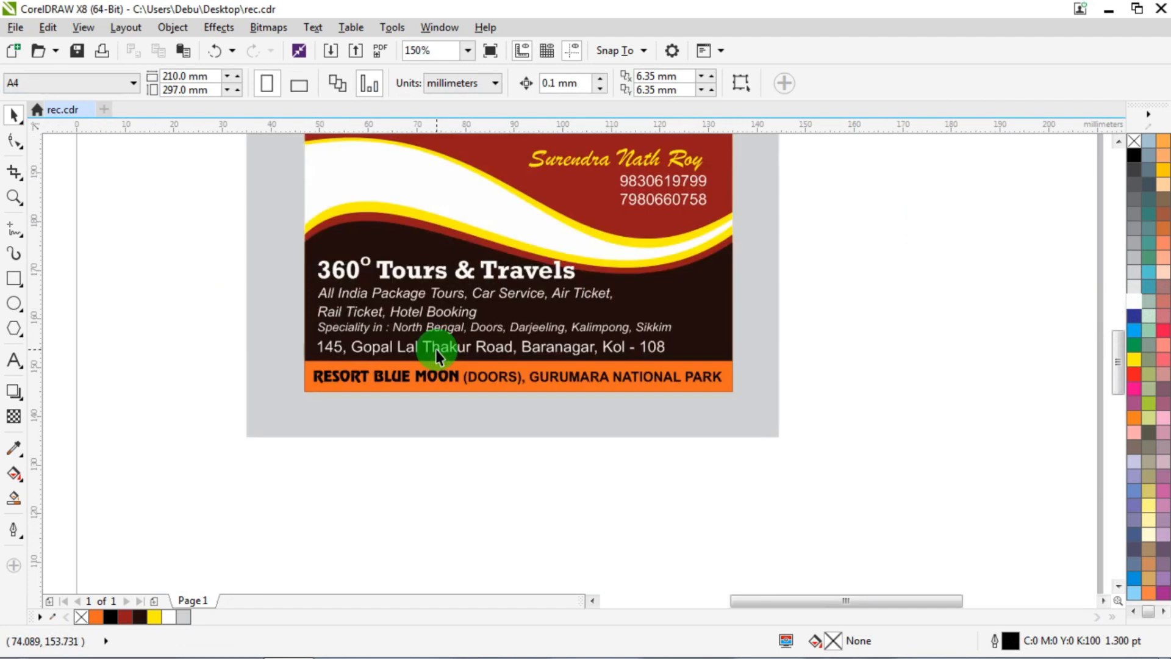
click(334, 353)
scroll(334, 352, up, 1)
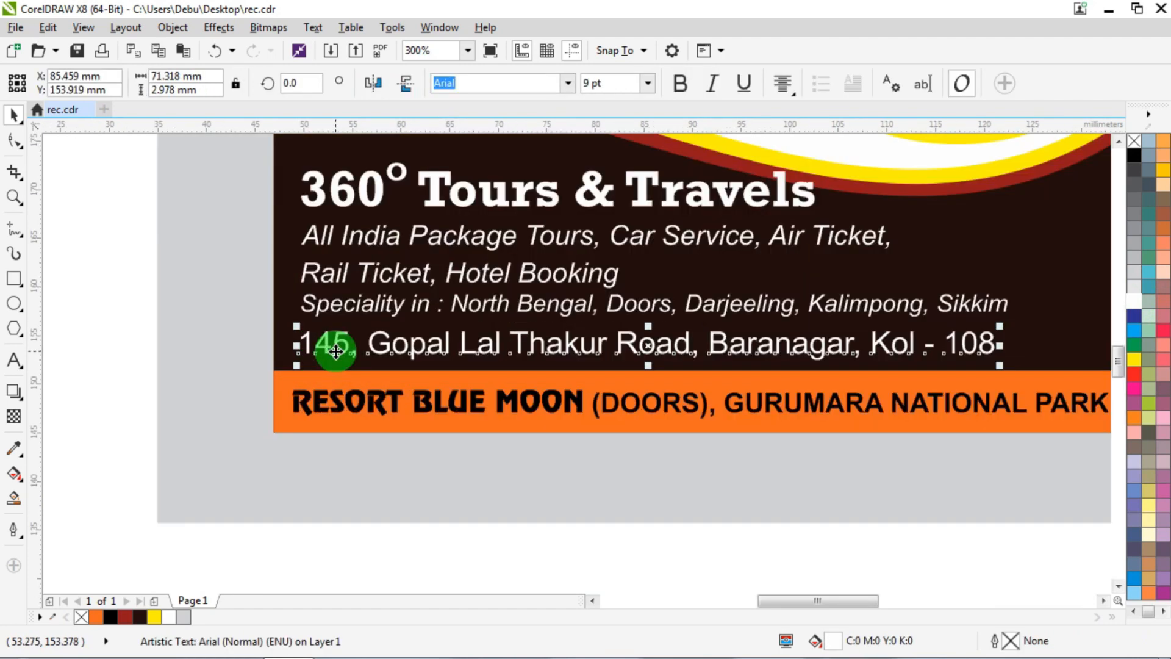
click(348, 306)
key(Down)
key(Down)
key(Down)
key(Down)
key(Down)
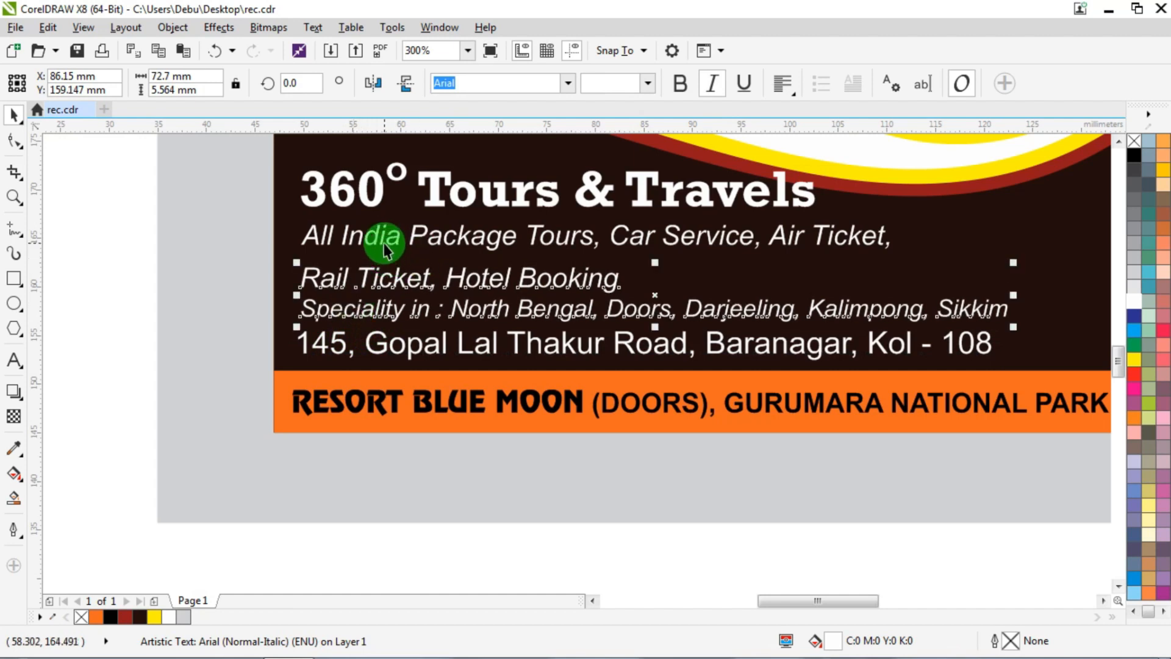
Nudge the "All India Package Tours" line down about 0.7 mm, and shift the italic service lines slightly left toward the address's left edge
click(384, 241)
key(Down)
key(Down)
key(Down)
key(Down)
key(Down)
key(Down)
key(Down)
drag(104, 215, 1030, 382)
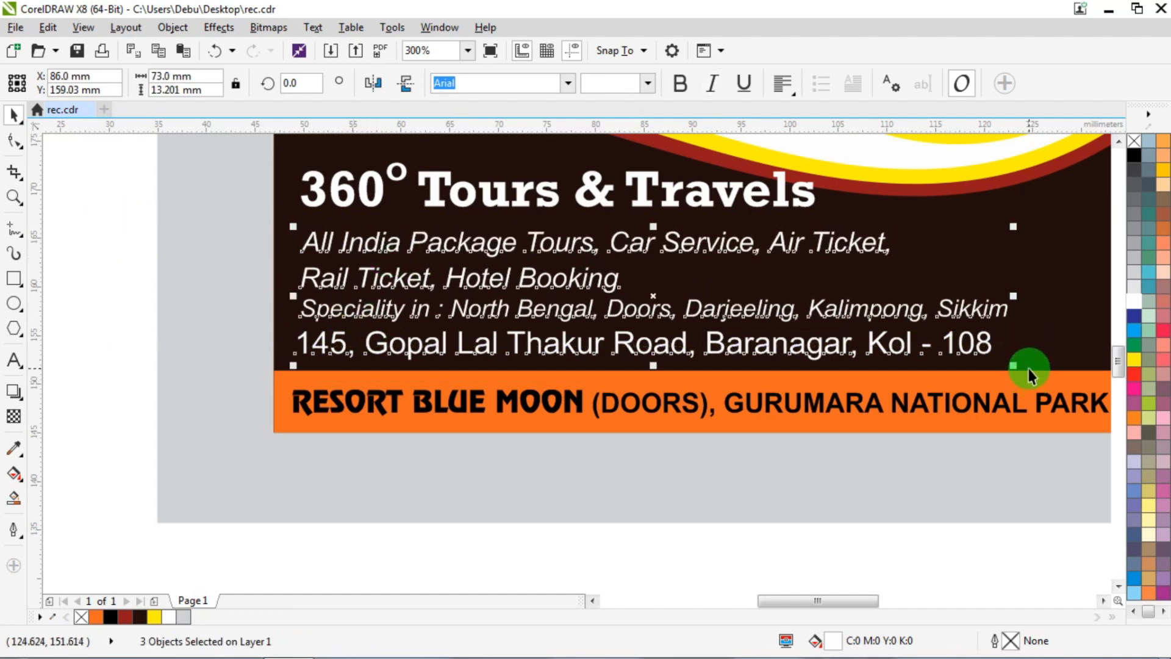
click(262, 291)
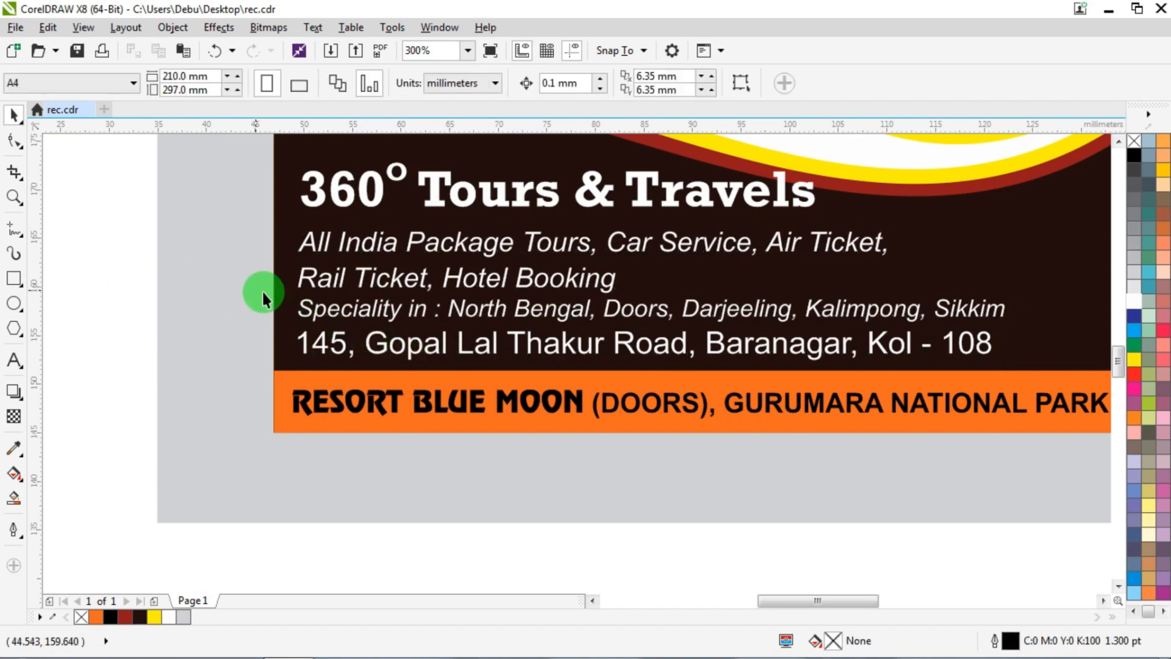
Fill the "Rail Ticket" and "Speciality in" text block and the "360 Tours & Travels" title with orange
click(320, 315)
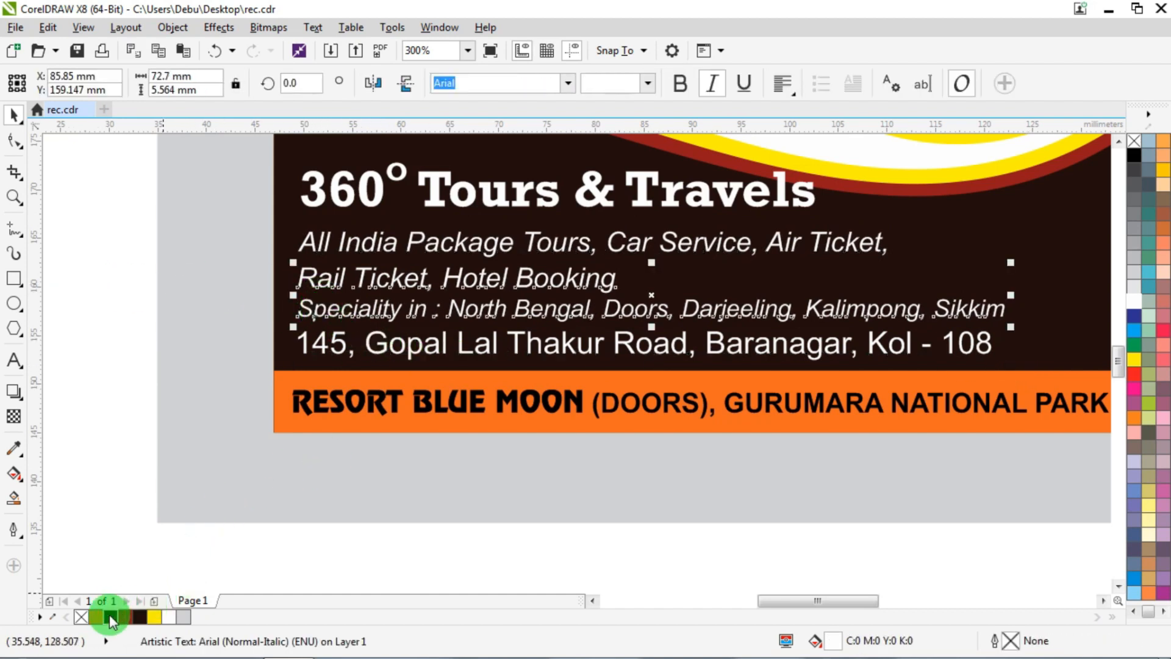
click(96, 616)
click(367, 218)
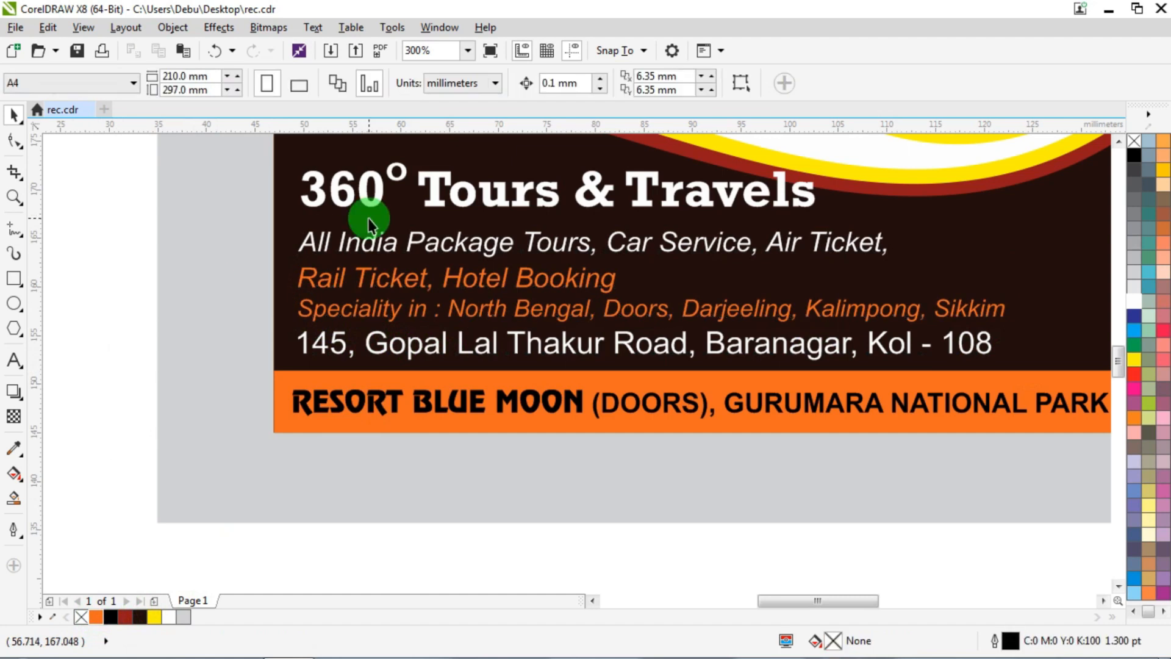
click(375, 199)
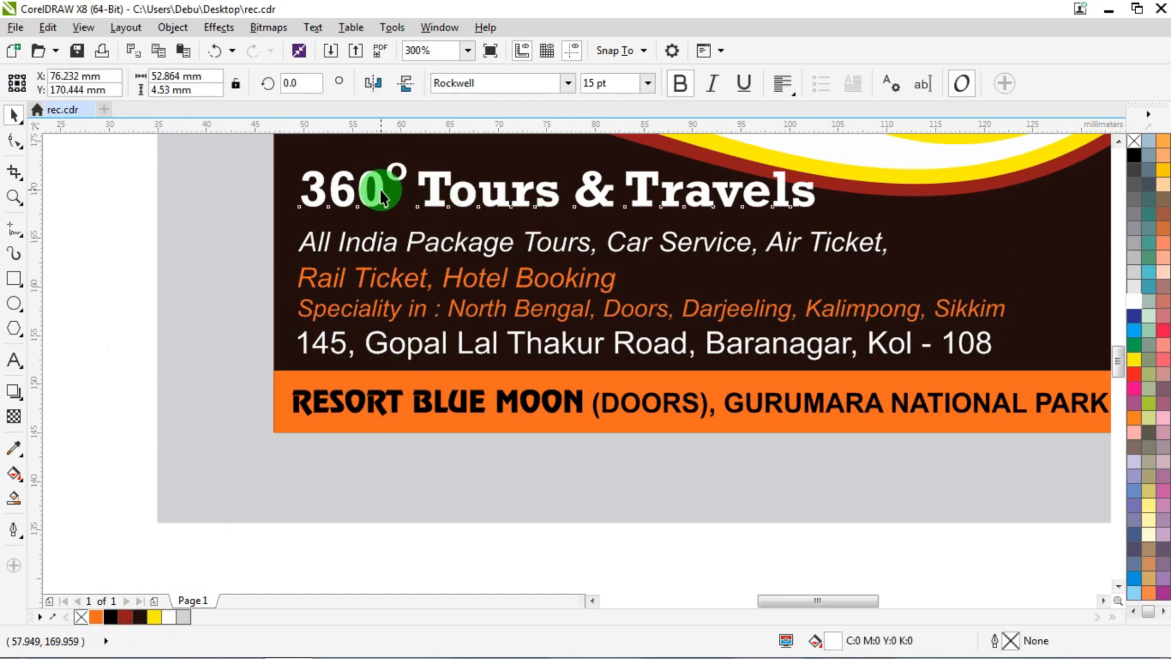
click(96, 616)
click(349, 431)
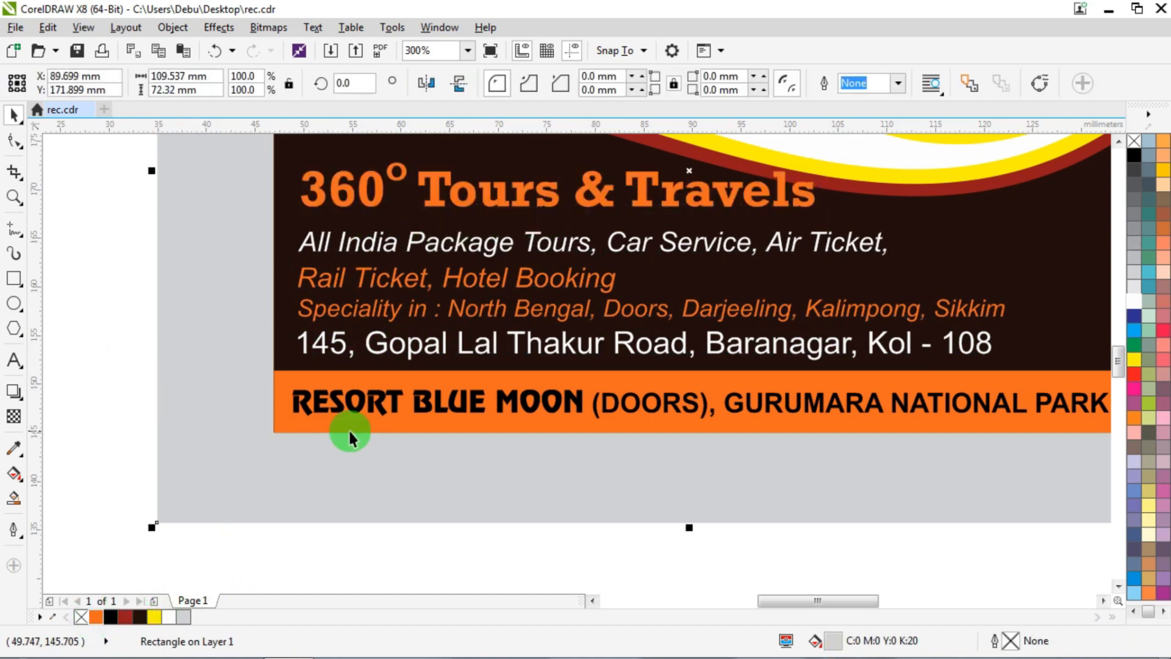
Reshape the lower waves by bending the yellow wave's upper edge and the red wave's upper edge slightly upward
scroll(351, 432, down, 2)
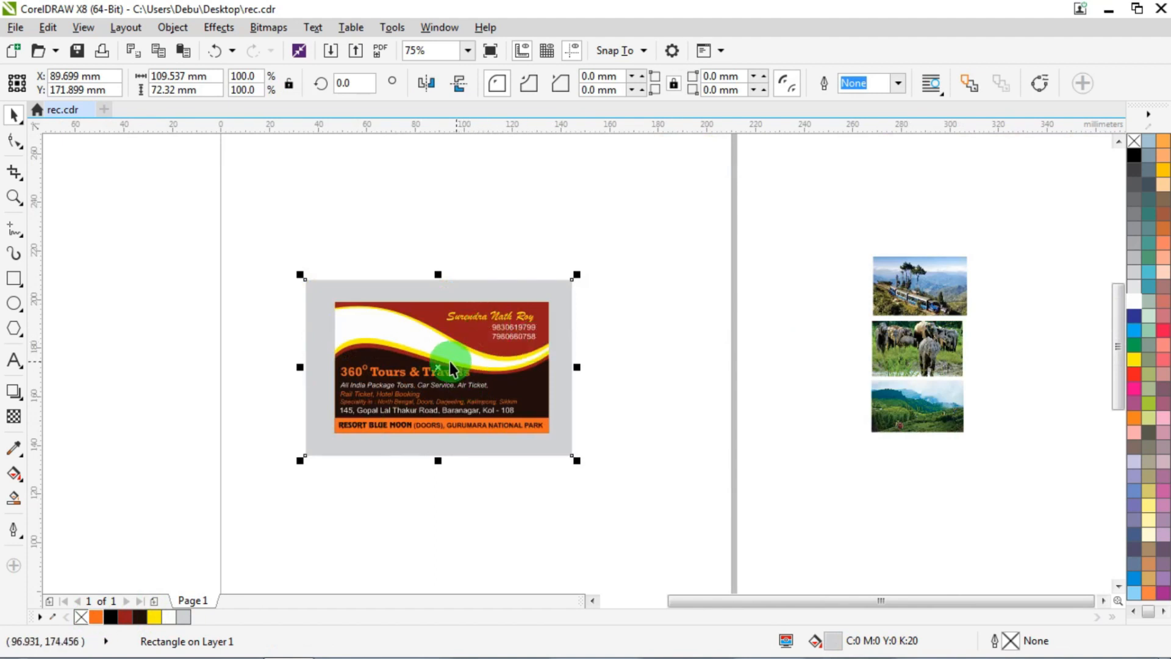
scroll(449, 361, up, 2)
click(1019, 288)
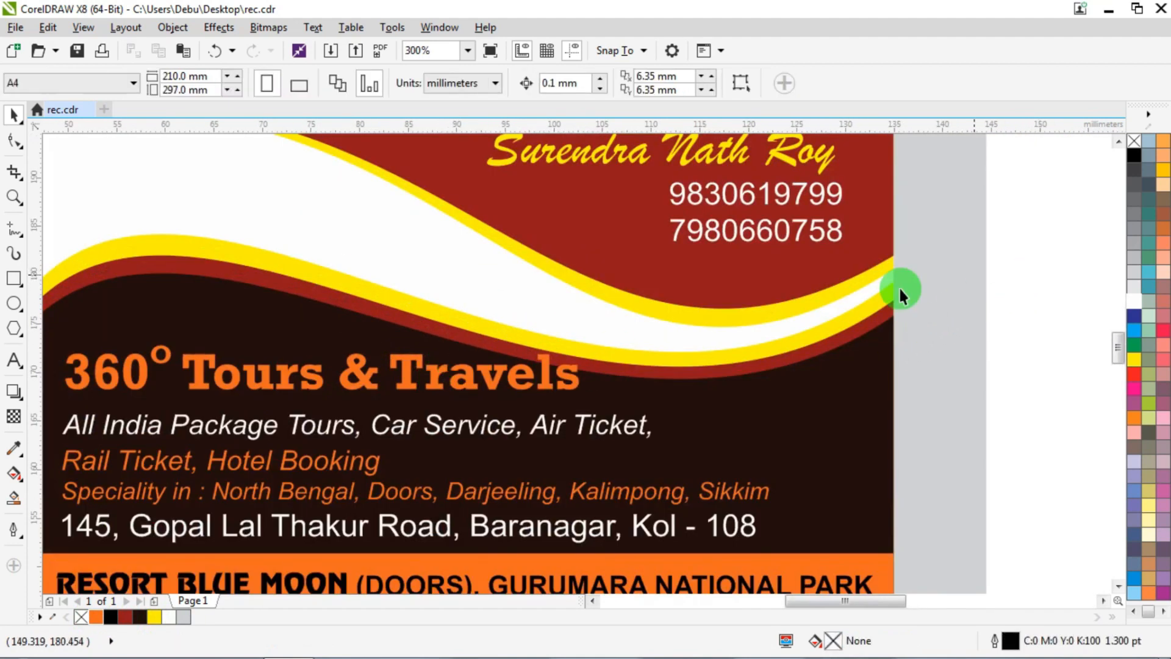
click(636, 349)
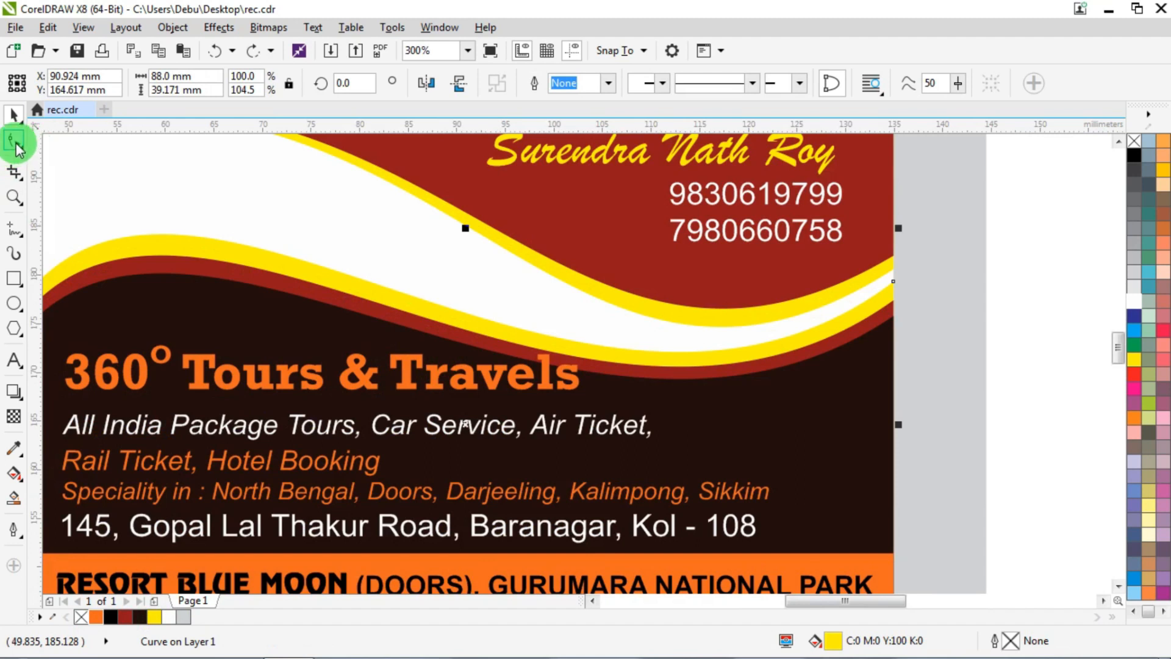
click(16, 146)
click(579, 327)
drag(595, 345, 592, 332)
scroll(631, 366, up, 2)
click(633, 369)
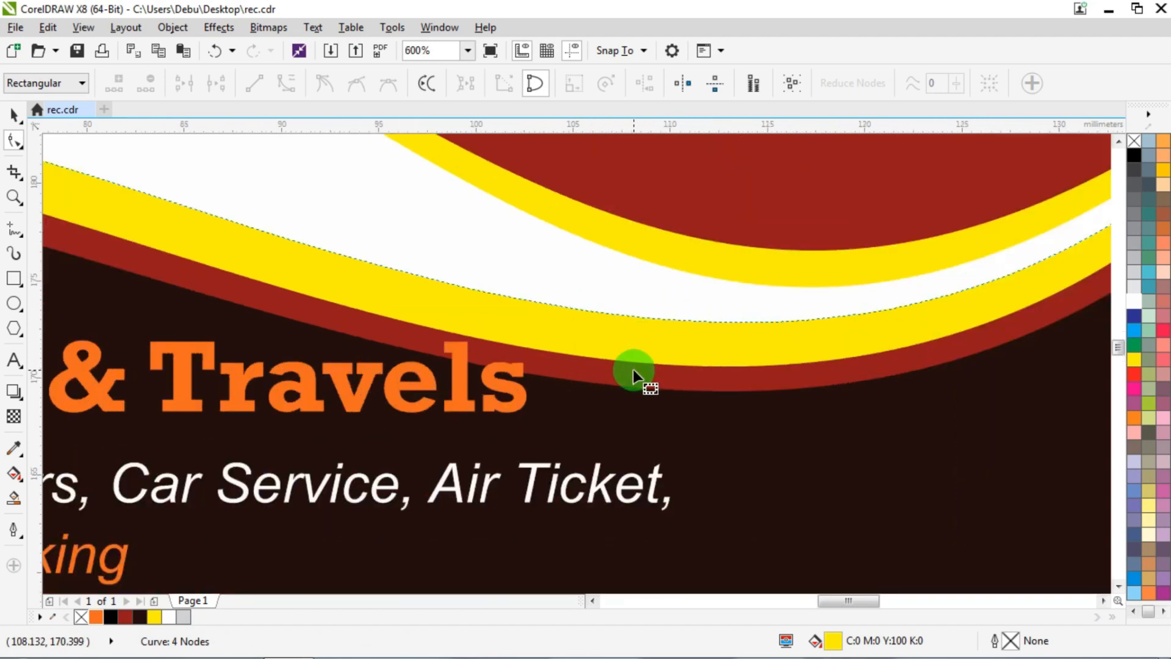
drag(650, 363, 650, 336)
Bend the dark brown wave's upper edge upward to narrow the red band above it
click(652, 404)
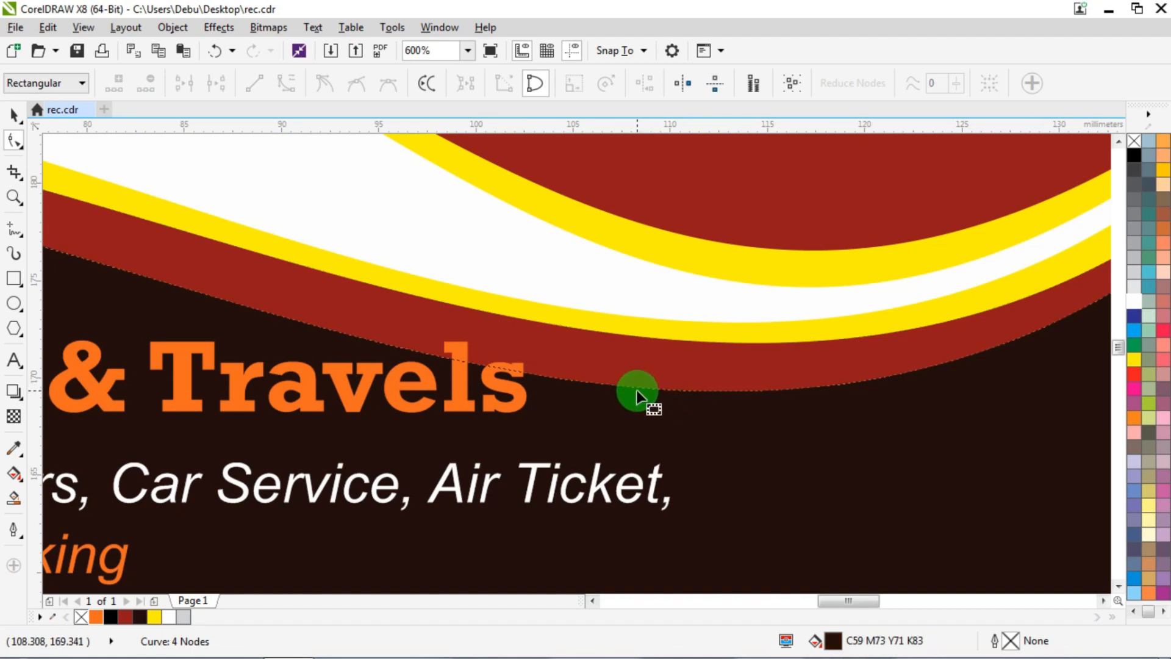
drag(635, 386, 639, 355)
scroll(594, 368, down, 2)
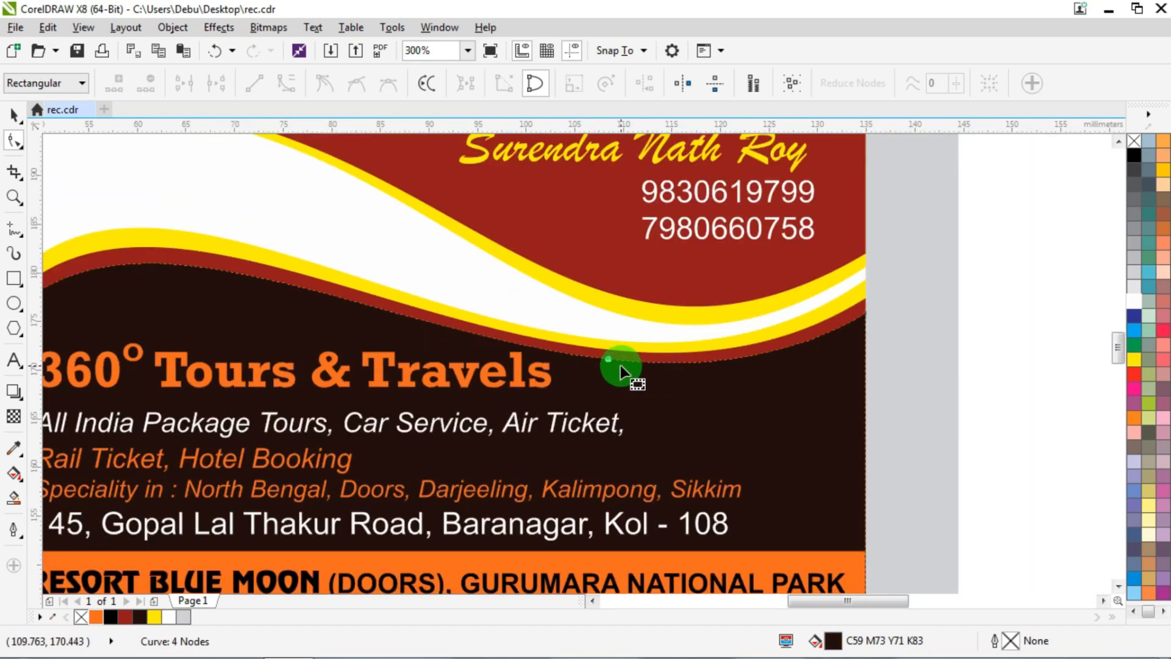
scroll(621, 364, up, 6)
drag(667, 361, 661, 364)
scroll(660, 358, down, 8)
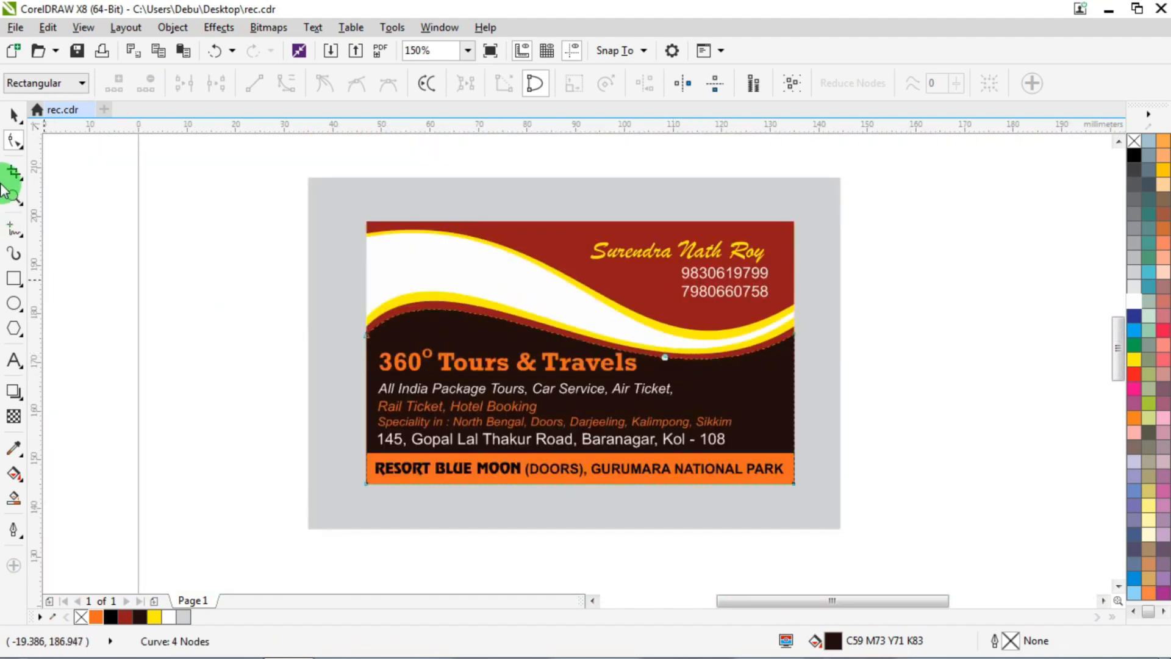
Move the company title down about 0.9 mm toward the services text and shift it slightly left
click(22, 125)
click(421, 357)
scroll(410, 362, up, 4)
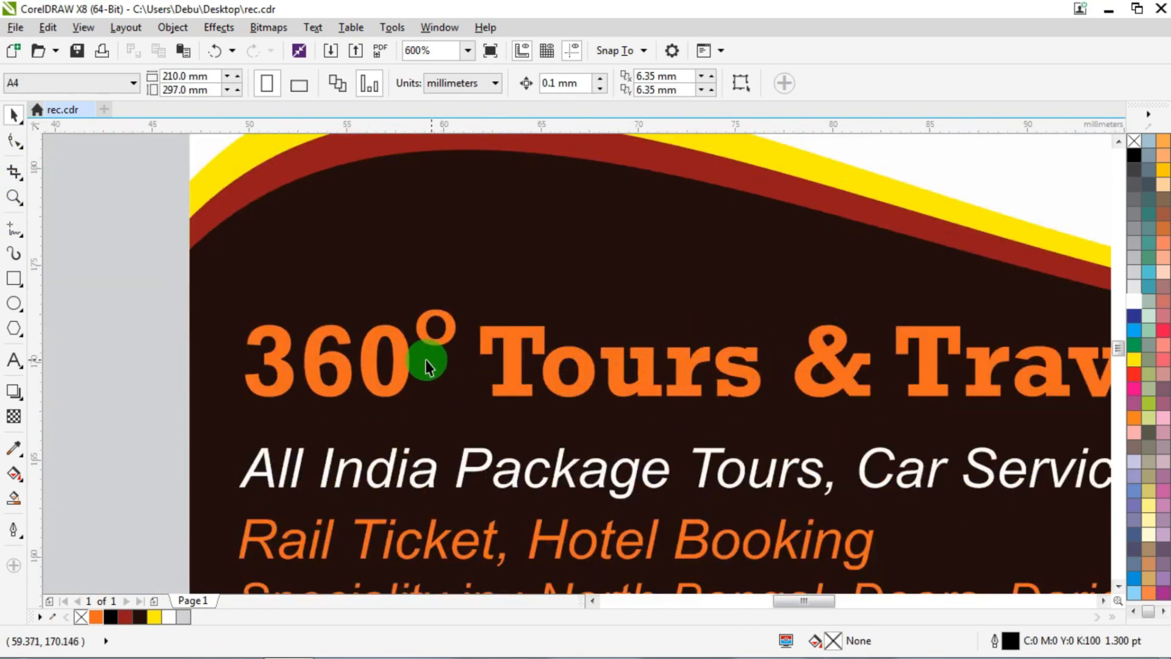
key(Down)
key(Down)
key(Down)
key(Down)
key(Down)
key(Down)
key(Down)
key(Down)
key(Down)
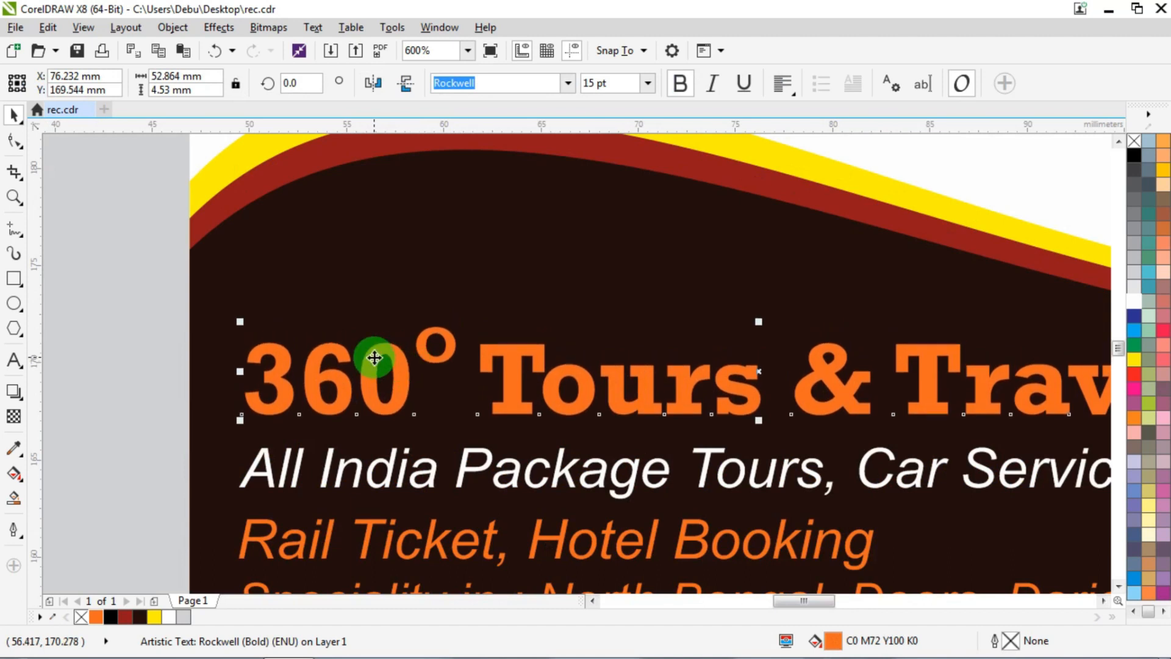
scroll(375, 357, down, 1)
scroll(262, 350, down, 1)
drag(196, 306, 399, 374)
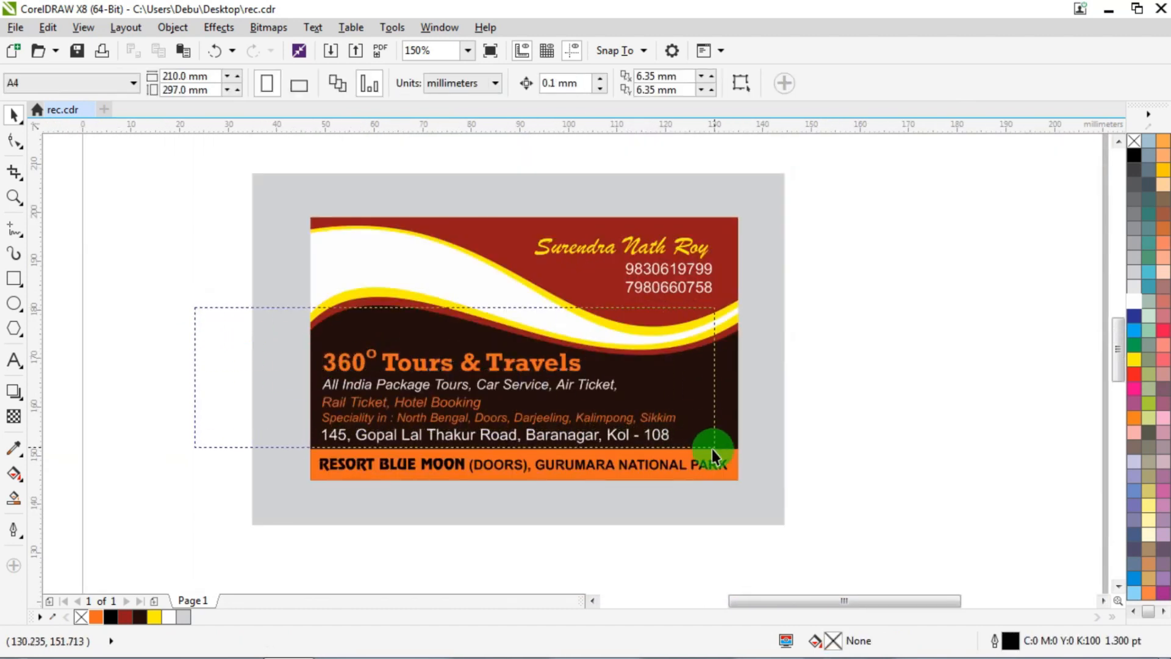
drag(712, 449, 706, 453)
click(832, 328)
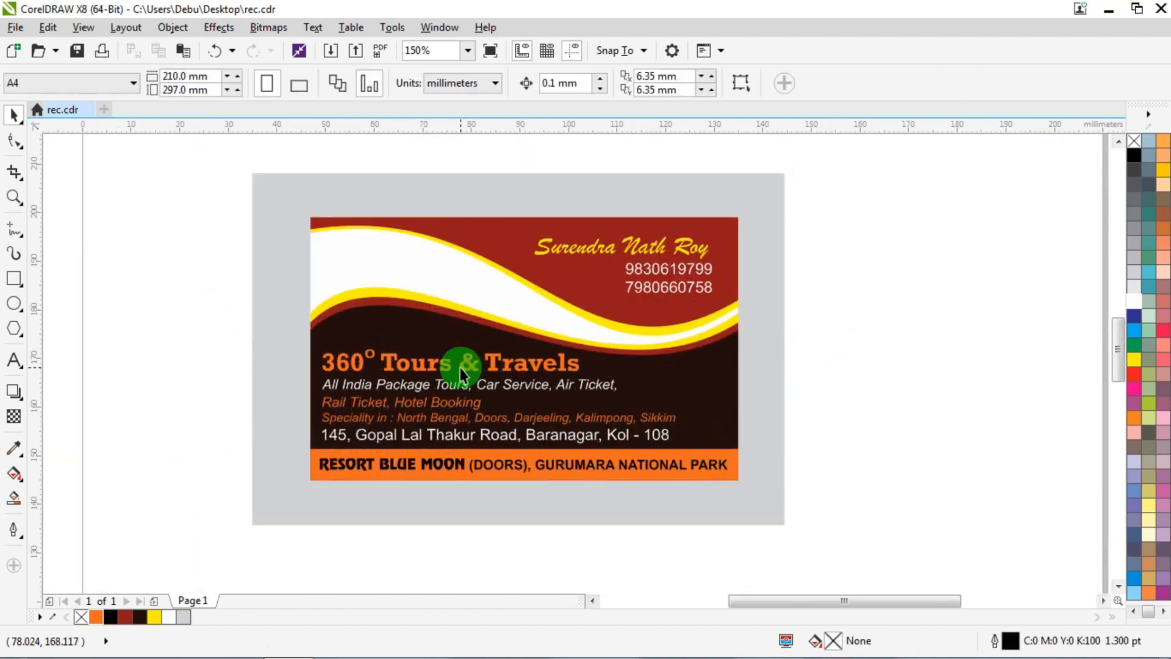
Create a blue-grey shape over the white wave area with Smart Fill and remove its outline
scroll(373, 402, up, 1)
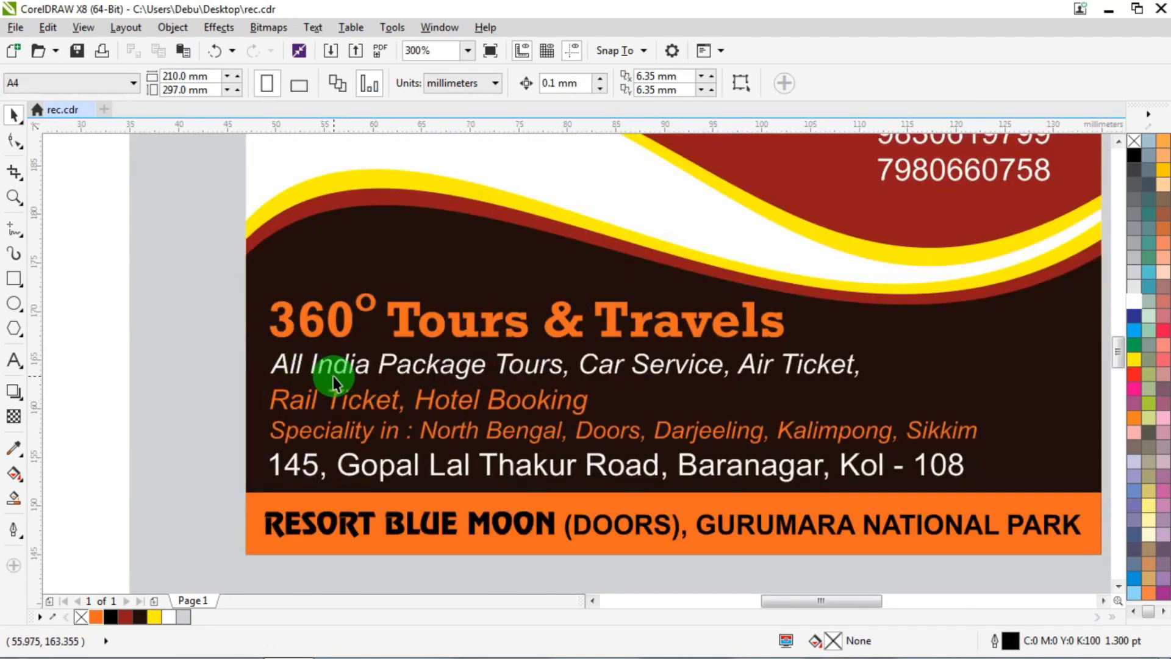
scroll(335, 381, down, 1)
scroll(484, 288, up, 1)
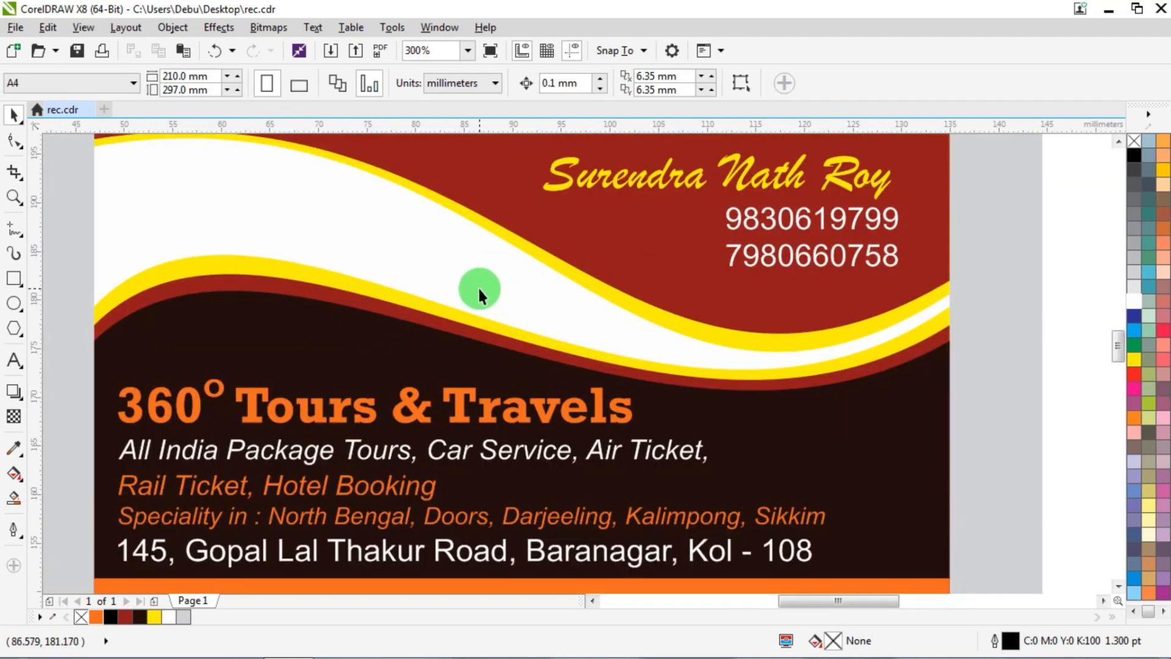
scroll(478, 287, down, 1)
click(381, 263)
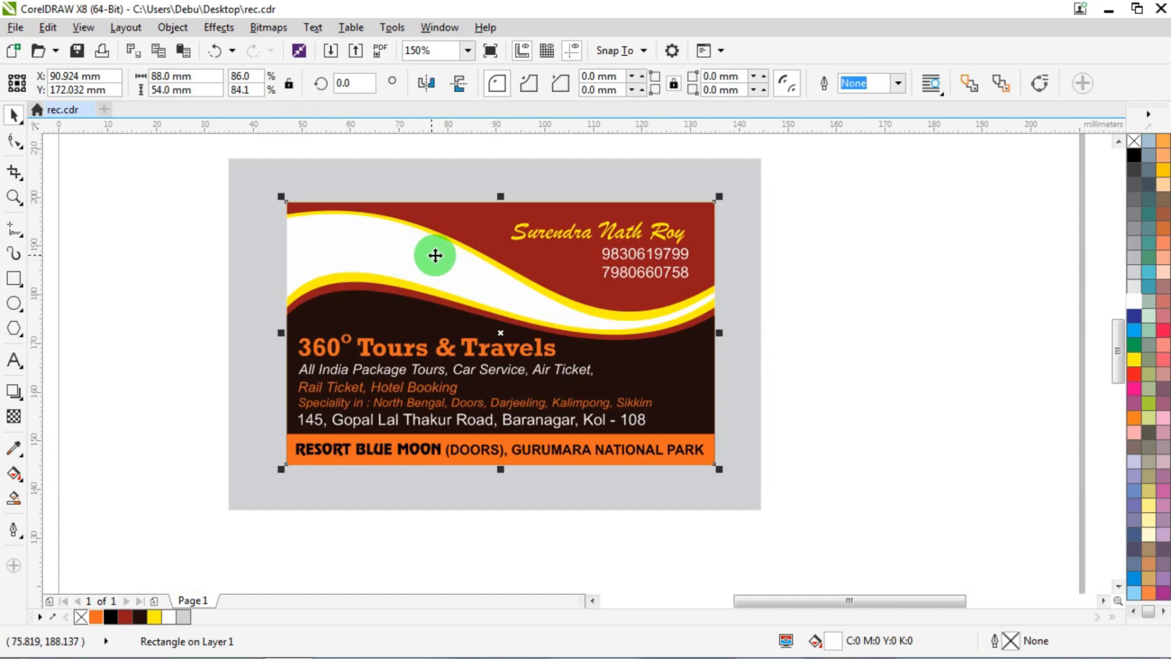
click(888, 237)
click(13, 498)
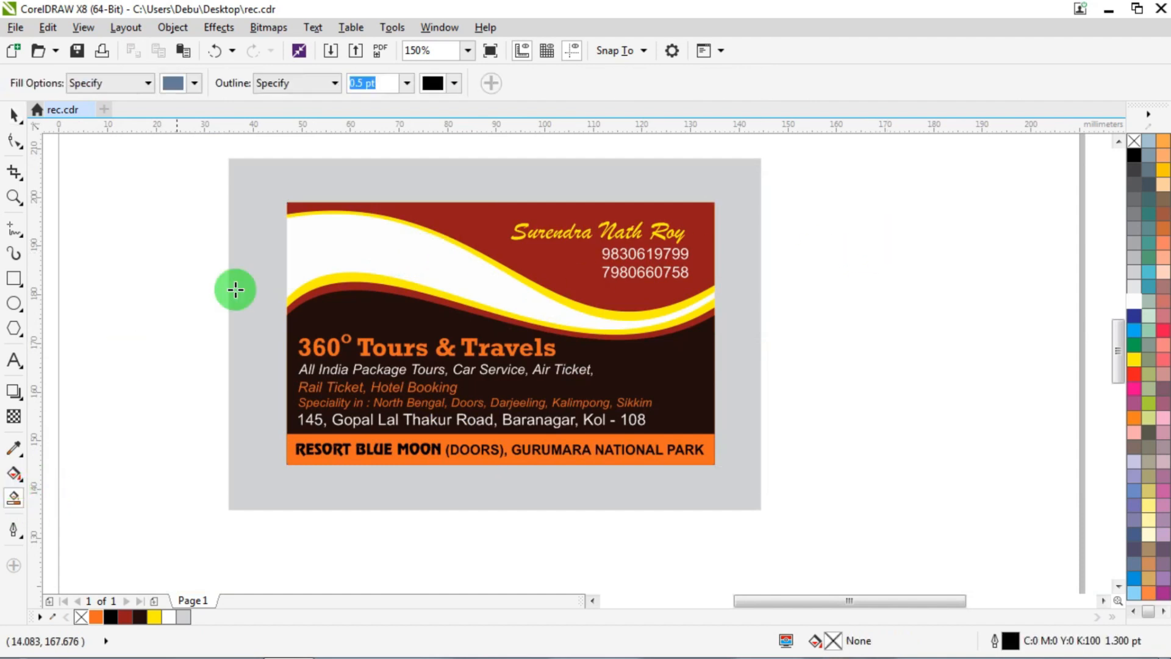
click(358, 249)
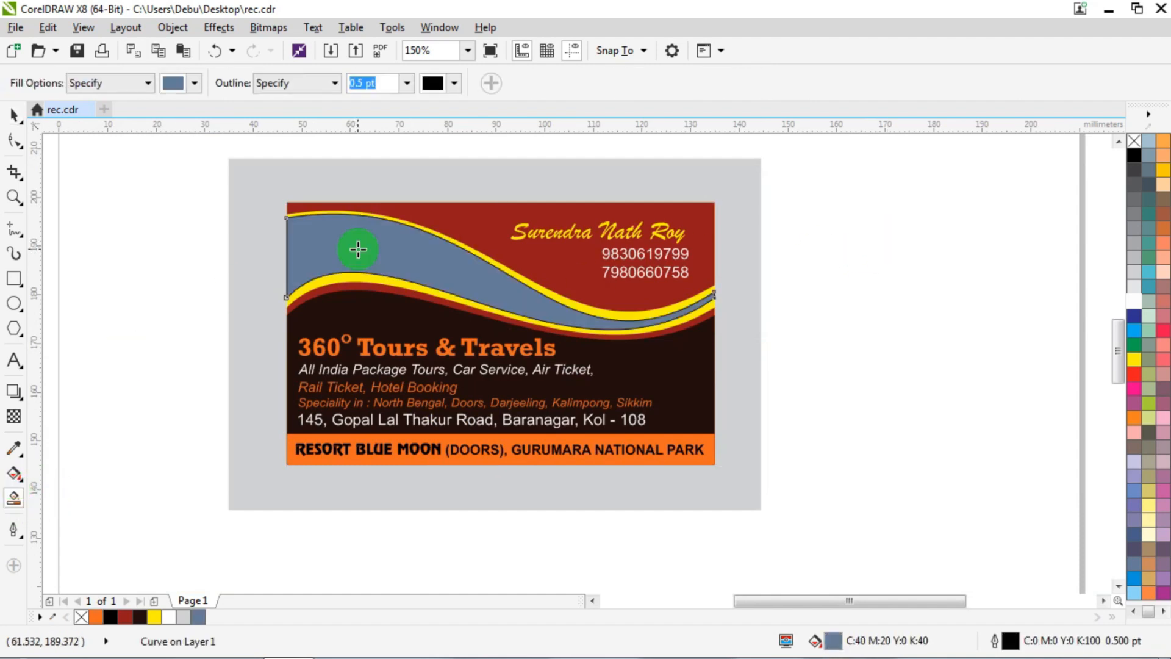
click(14, 115)
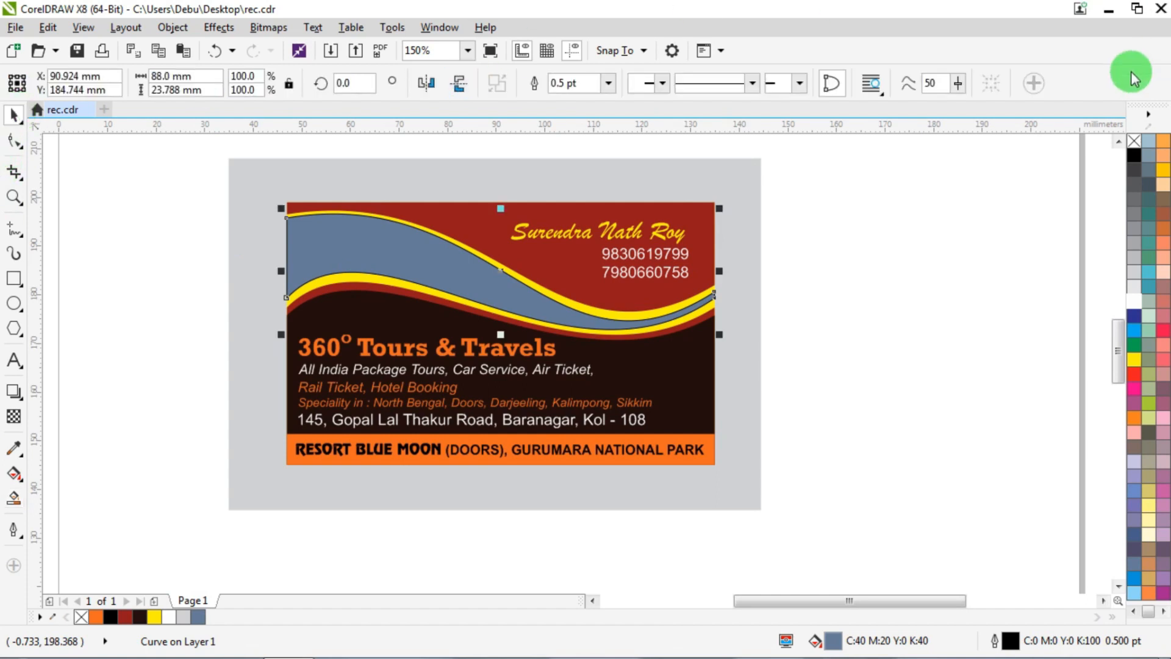
right_click(1132, 142)
click(807, 196)
Move the mountain photo with trees below the card and the tea garden photo just left of the card
scroll(361, 225, up, 2)
scroll(360, 220, down, 6)
drag(787, 204, 629, 314)
scroll(628, 314, up, 4)
scroll(633, 322, down, 4)
drag(787, 264, 470, 233)
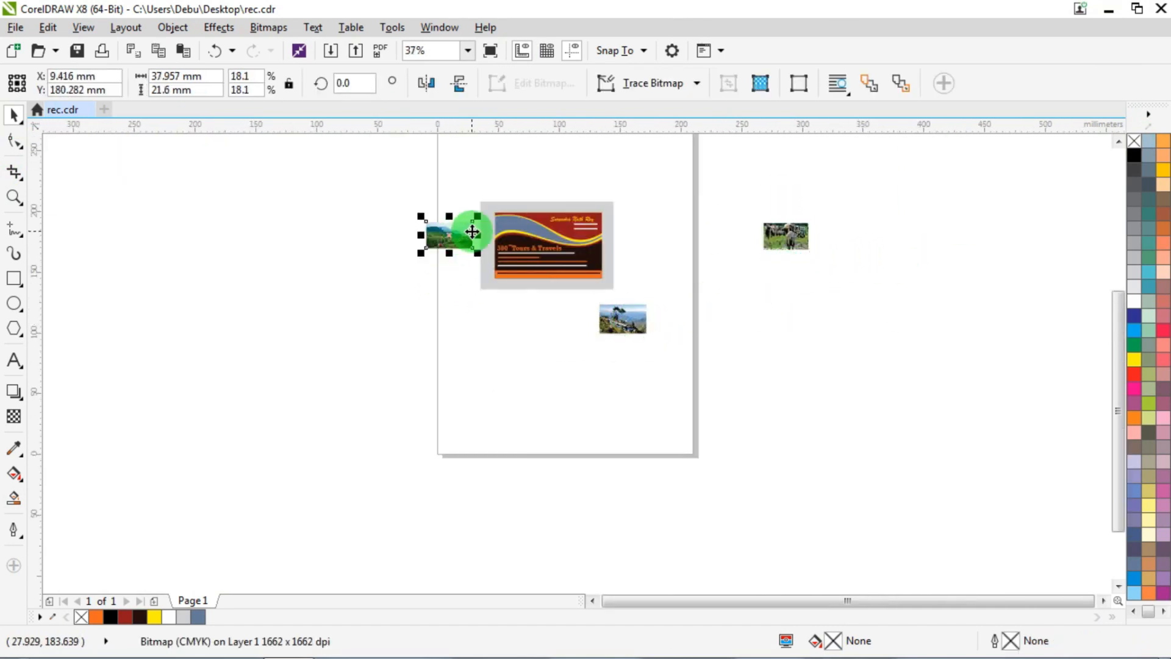
scroll(470, 233, up, 4)
PowerClip the tea garden photo inside the blue-grey wave and position it over the wave's left end
right_click(380, 226)
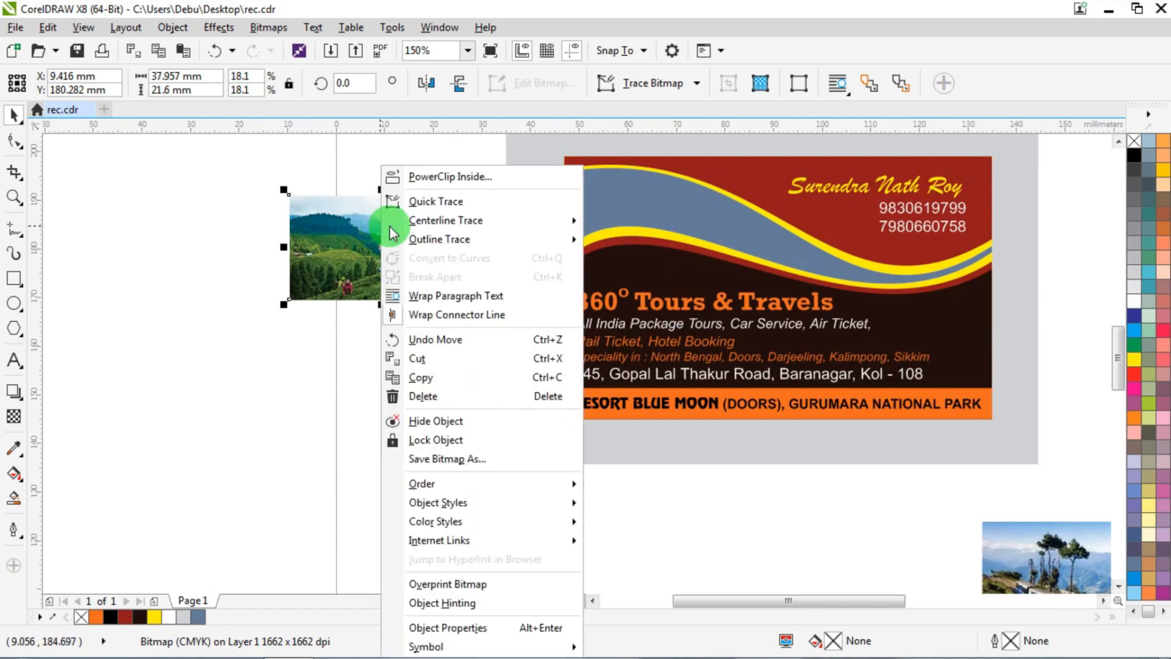
click(438, 179)
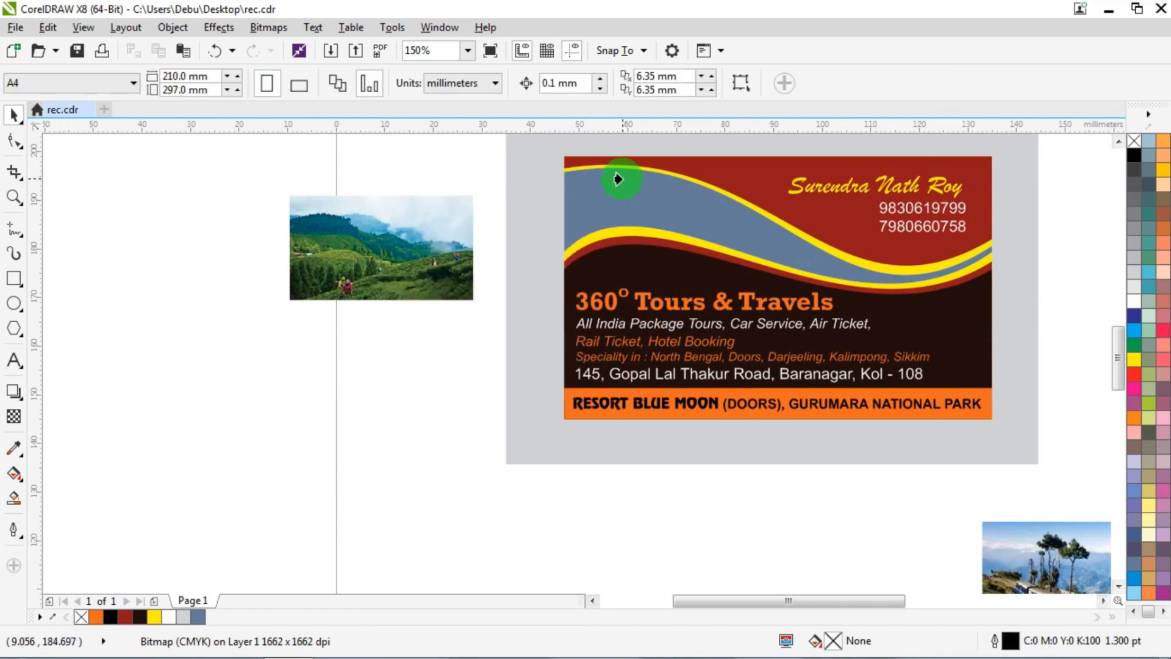
click(606, 189)
double_click(673, 198)
drag(674, 198, 625, 250)
scroll(632, 199, up, 1)
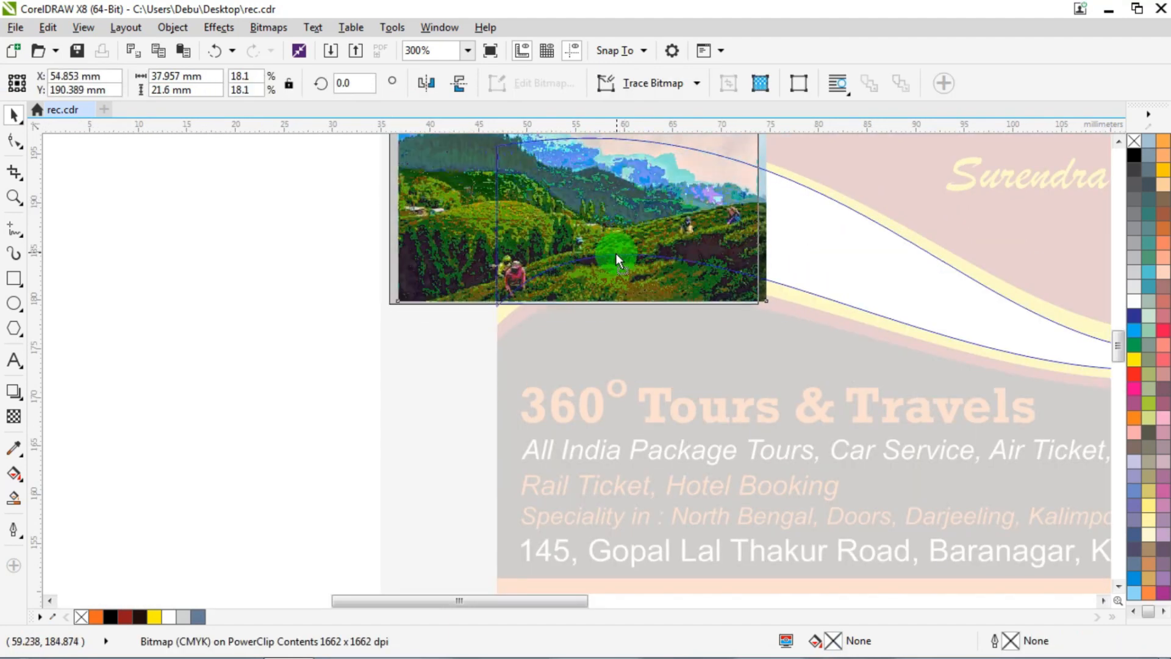
click(173, 263)
Try mirroring the tea garden photo horizontally, restore its orientation, and reposition it within the wave's left end
double_click(525, 212)
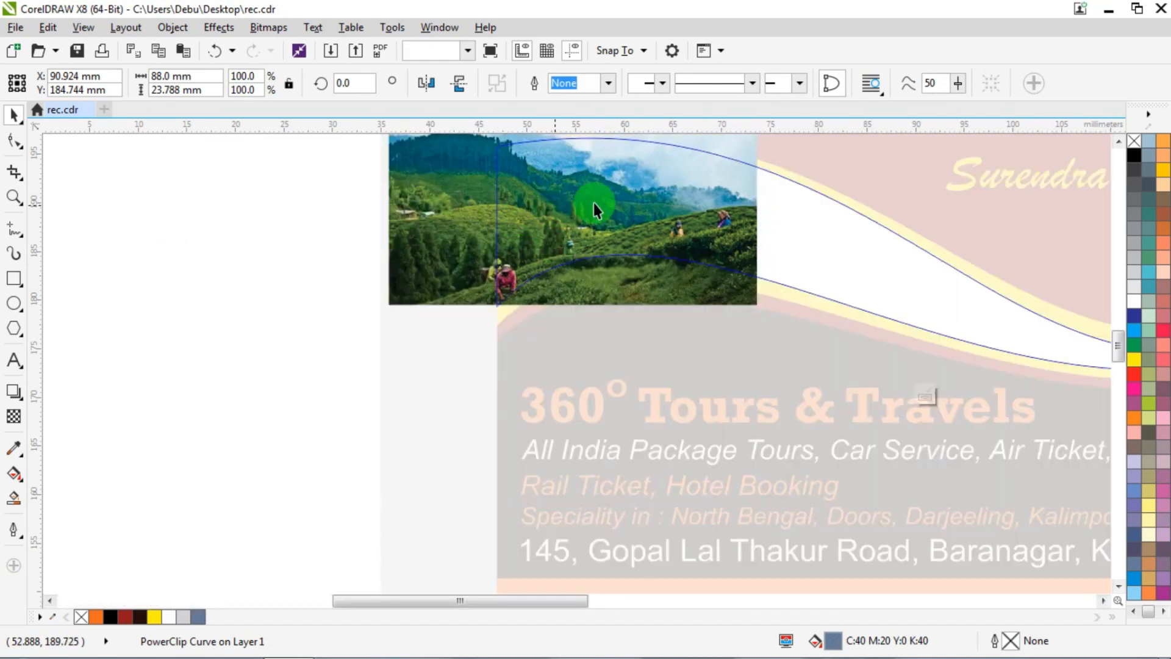
click(583, 202)
mouse_move(570, 211)
mouse_down()
mouse_move(583, 208)
mouse_move(583, 218)
mouse_up()
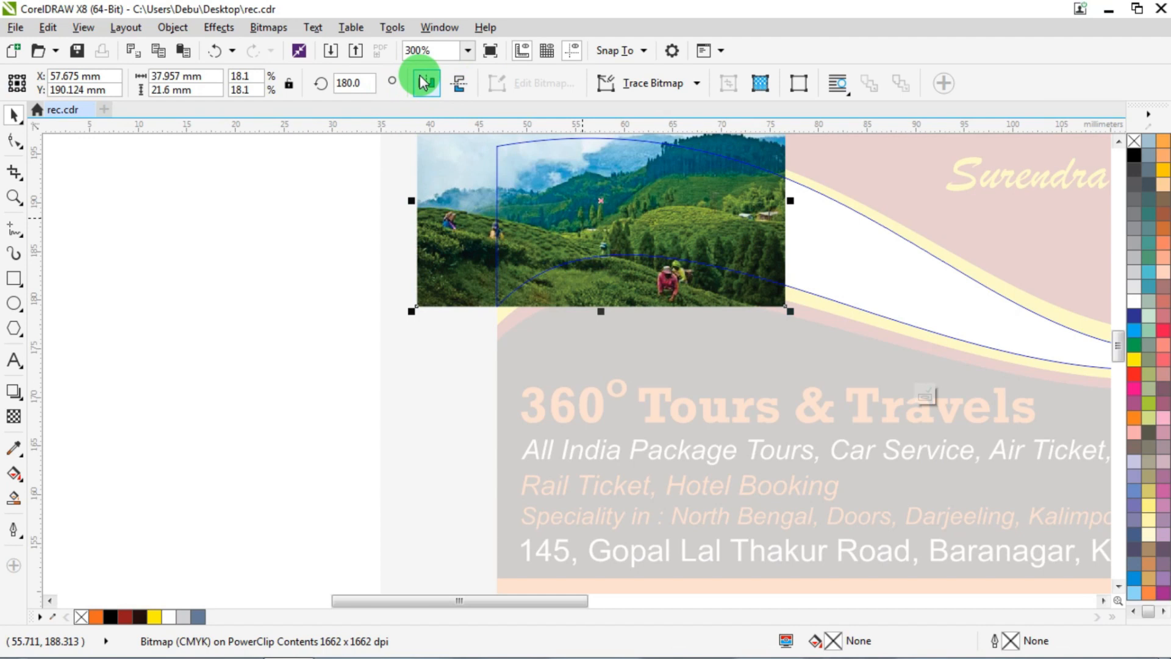
click(424, 83)
drag(642, 190, 640, 181)
drag(657, 221, 653, 216)
ctrl+click(170, 218)
scroll(508, 200, down, 2)
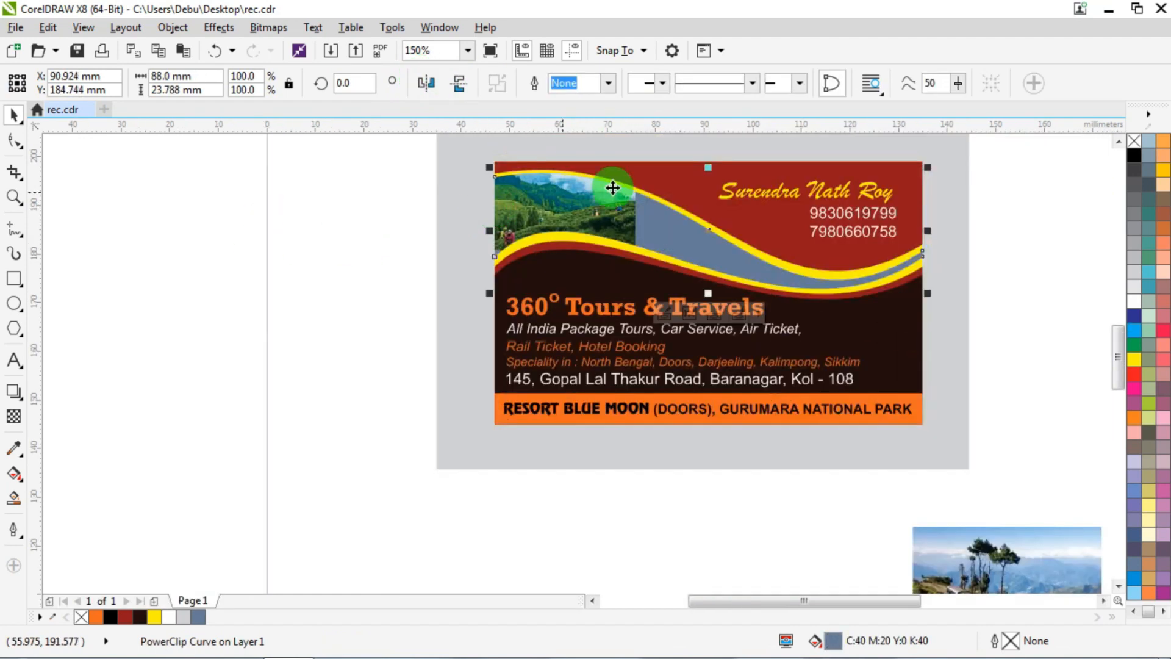
Shift the clipped tea garden photo left and fade its right edge with a linear transparency
scroll(578, 225, up, 2)
ctrl+click(577, 225)
drag(584, 231, 515, 237)
click(14, 414)
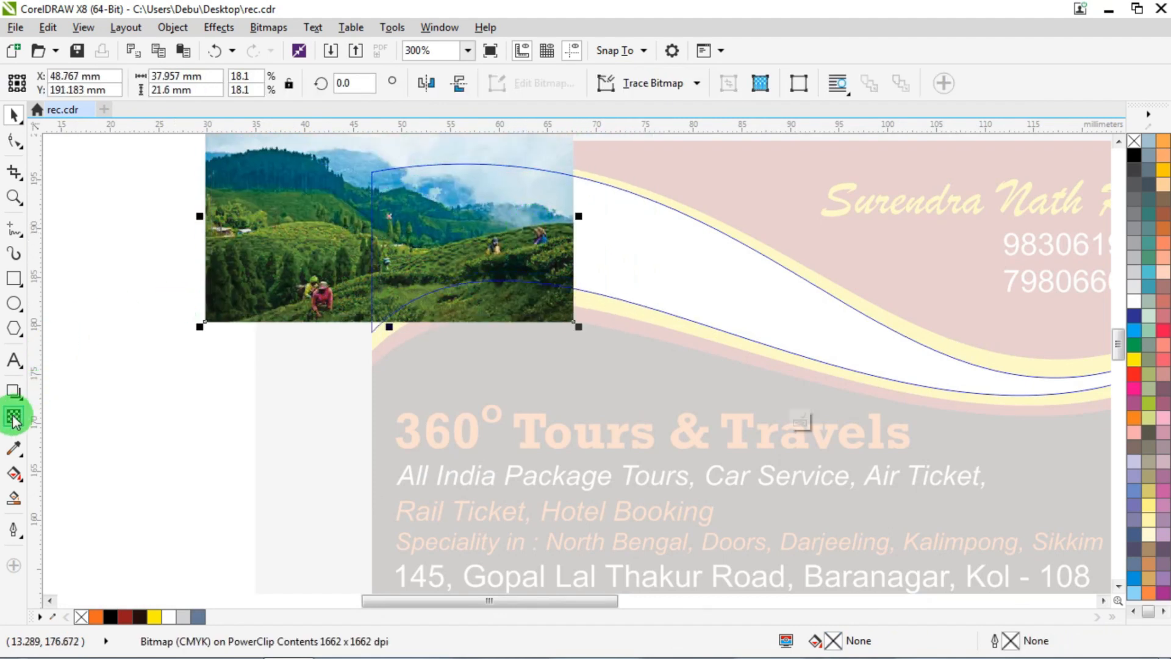
drag(576, 234, 573, 231)
Move the faded tea garden photo about 4.4 mm right within the wave and finish editing the PowerClip
click(13, 115)
click(313, 191)
drag(226, 211, 269, 207)
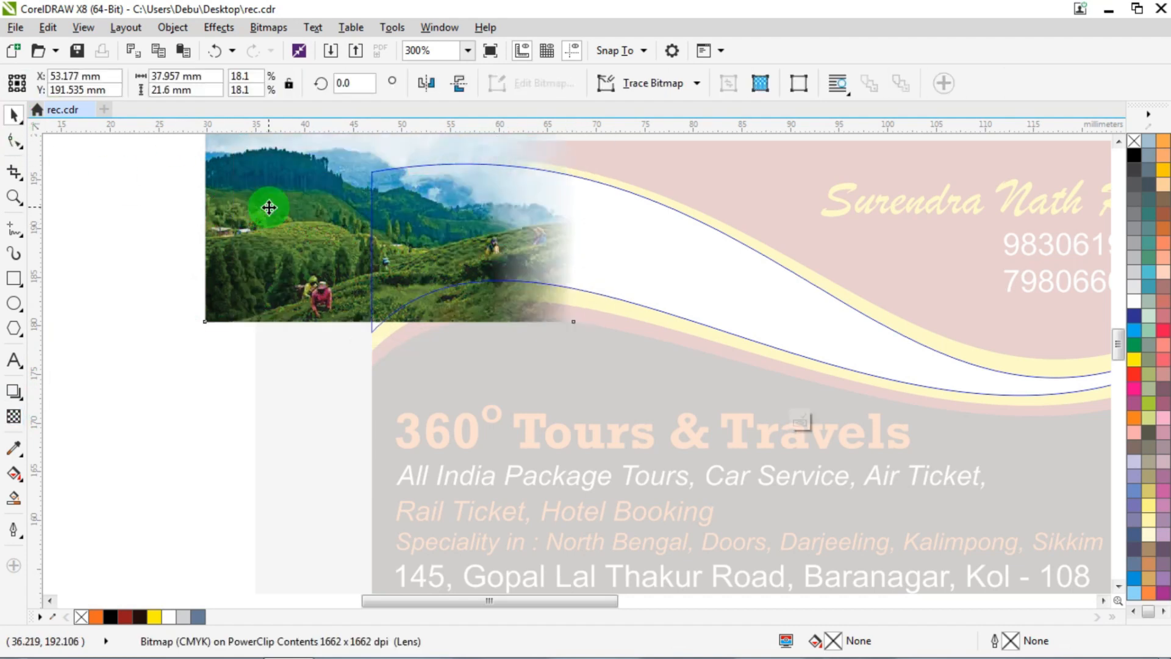
ctrl+click(122, 214)
Move the elephant photo to the right of the card and fade its left edge with a linear transparency
scroll(189, 201, down, 2)
drag(859, 233, 607, 268)
scroll(497, 209, up, 1)
key(shift+F2)
click(13, 416)
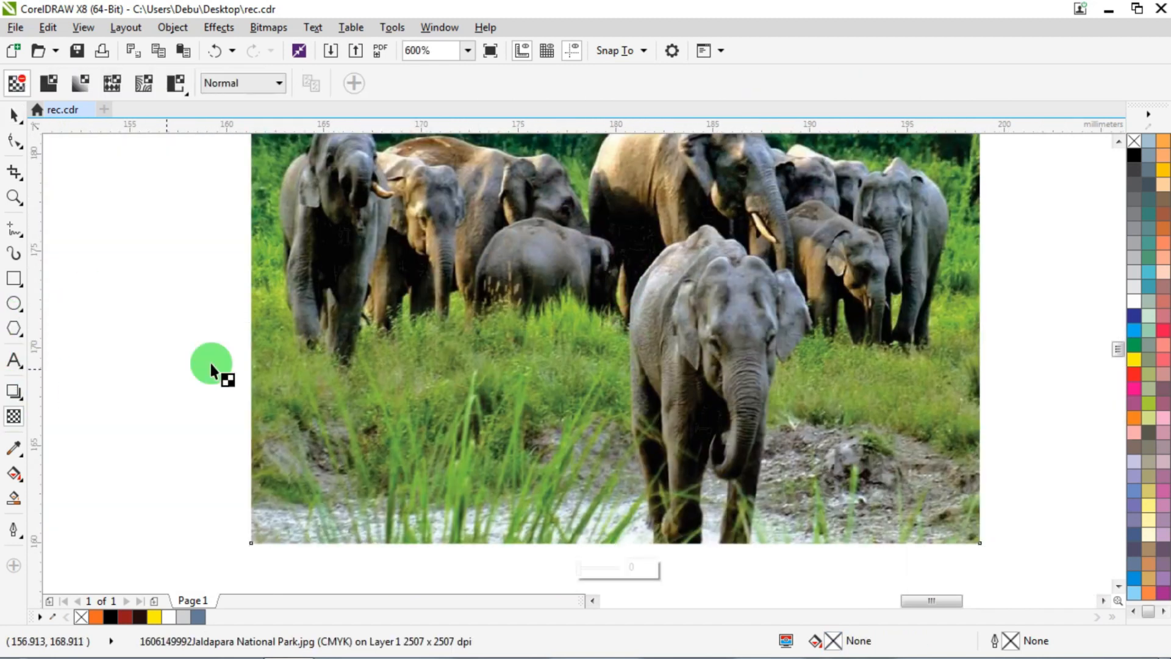
drag(270, 338, 422, 337)
Convert the faded elephant photo to a 300 dpi bitmap
click(264, 29)
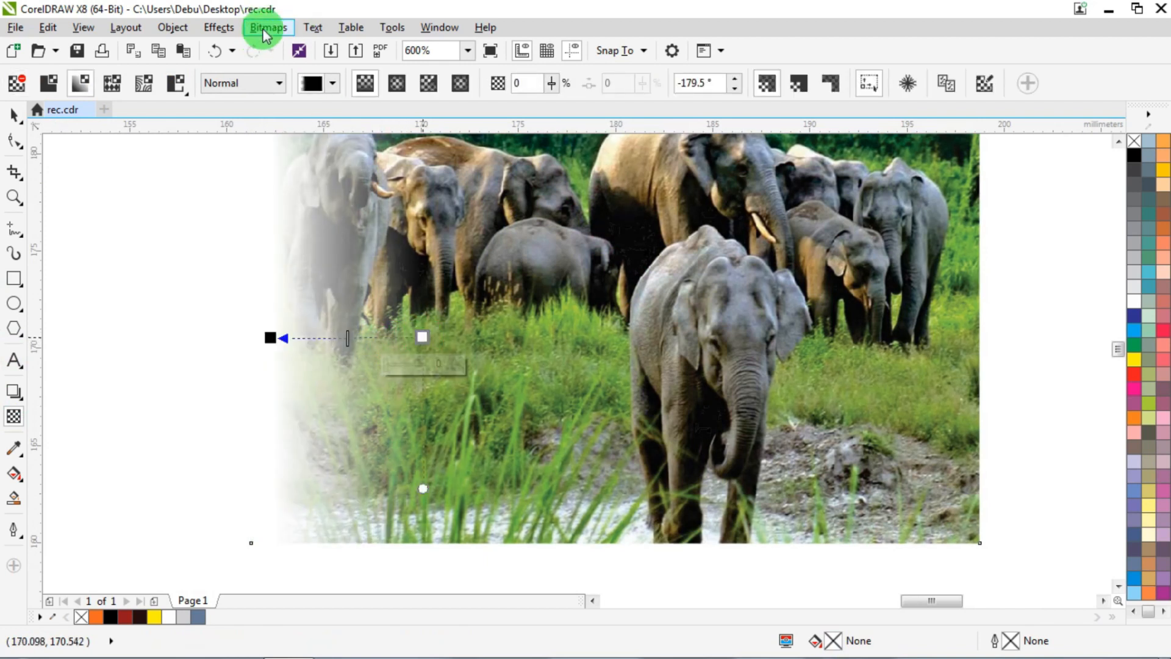
click(315, 49)
click(535, 423)
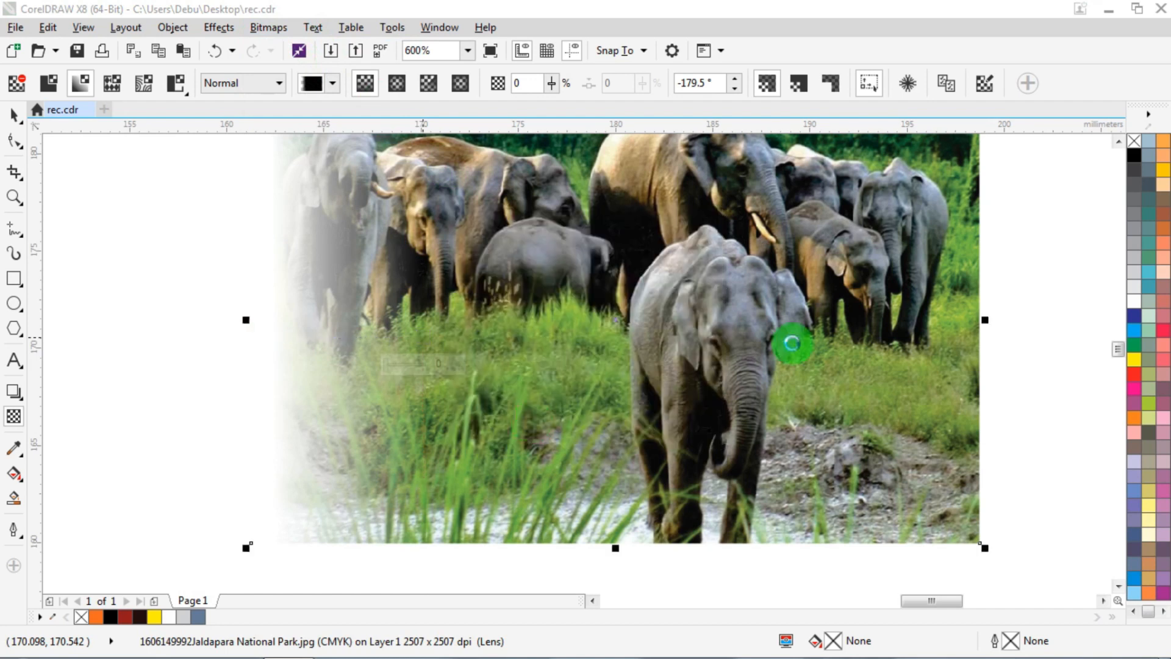
click(958, 334)
click(14, 115)
Move the elephant bitmap closer to the card and PowerClip it inside the middle wave
scroll(672, 280, down, 4)
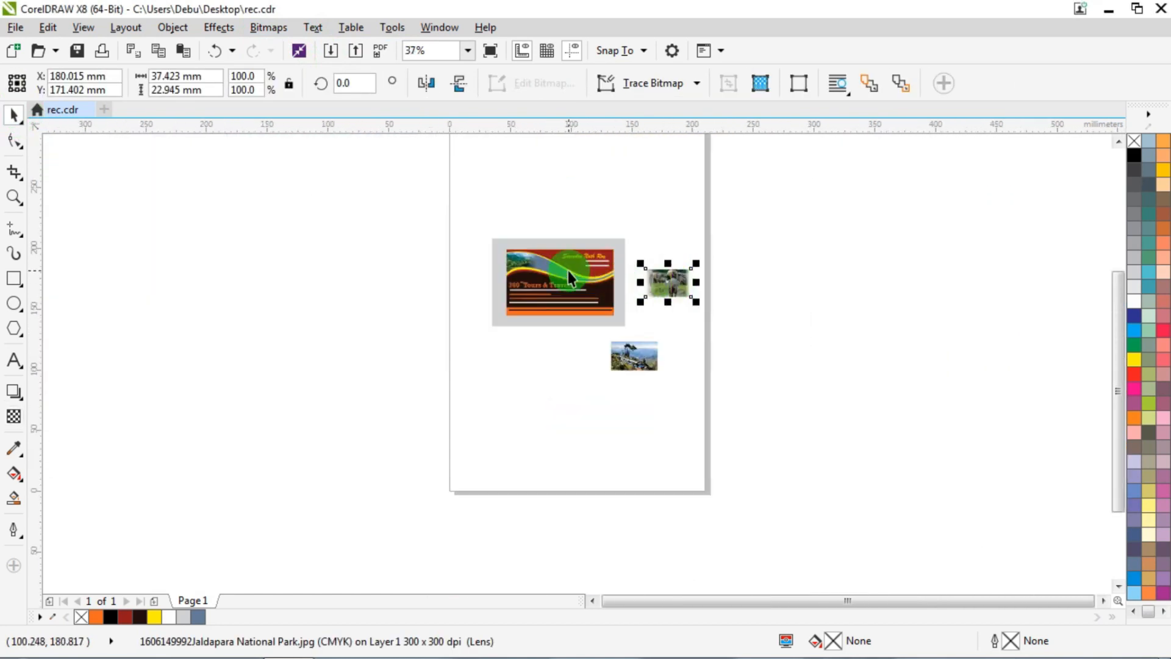
scroll(569, 272, up, 2)
drag(954, 295, 905, 262)
right_click(905, 261)
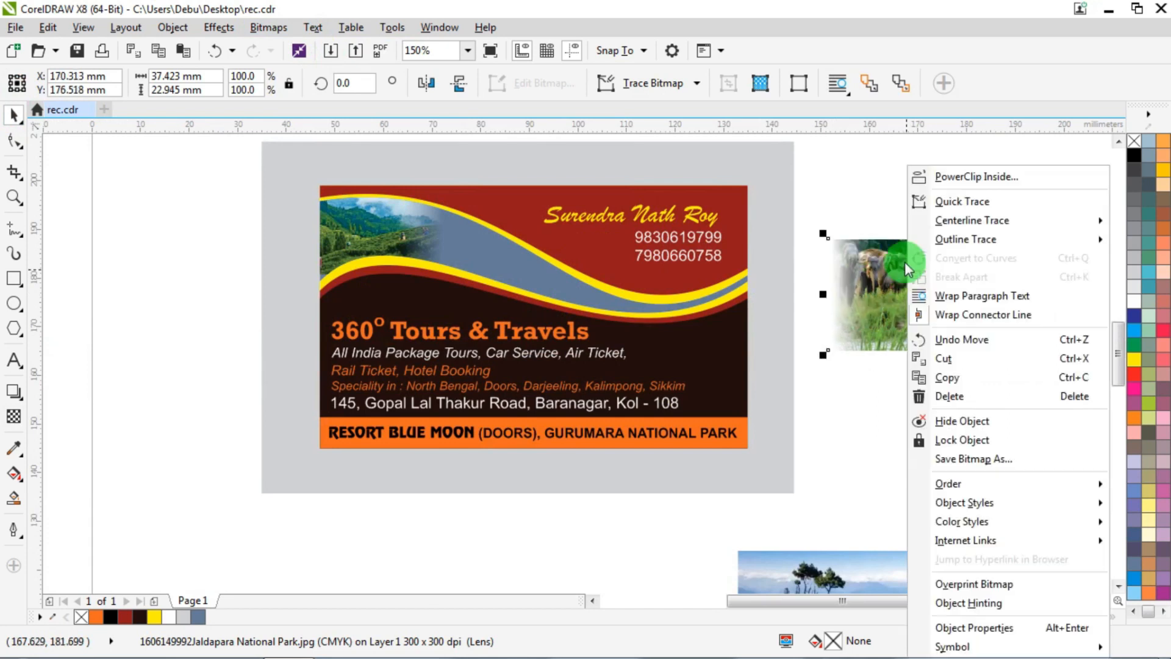
click(933, 175)
click(492, 267)
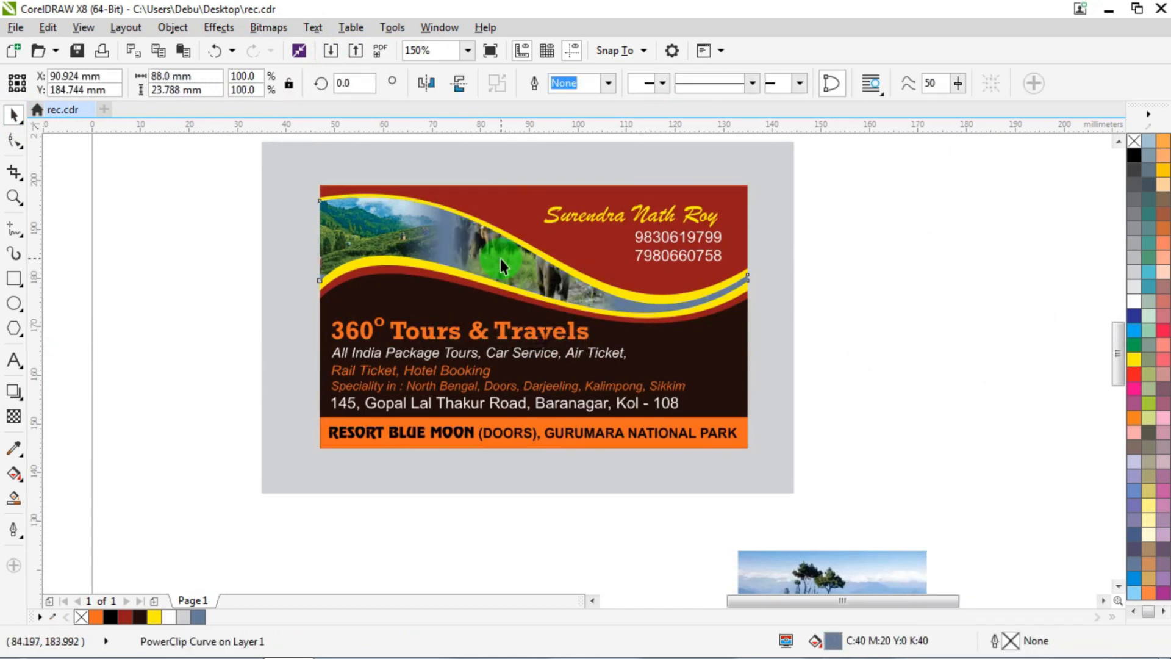
Edit the PowerClip contents, scale the elephant photo to 76.5%, place it beside the tea garden photo, and finish editing
double_click(502, 258)
click(530, 230)
drag(572, 204, 595, 217)
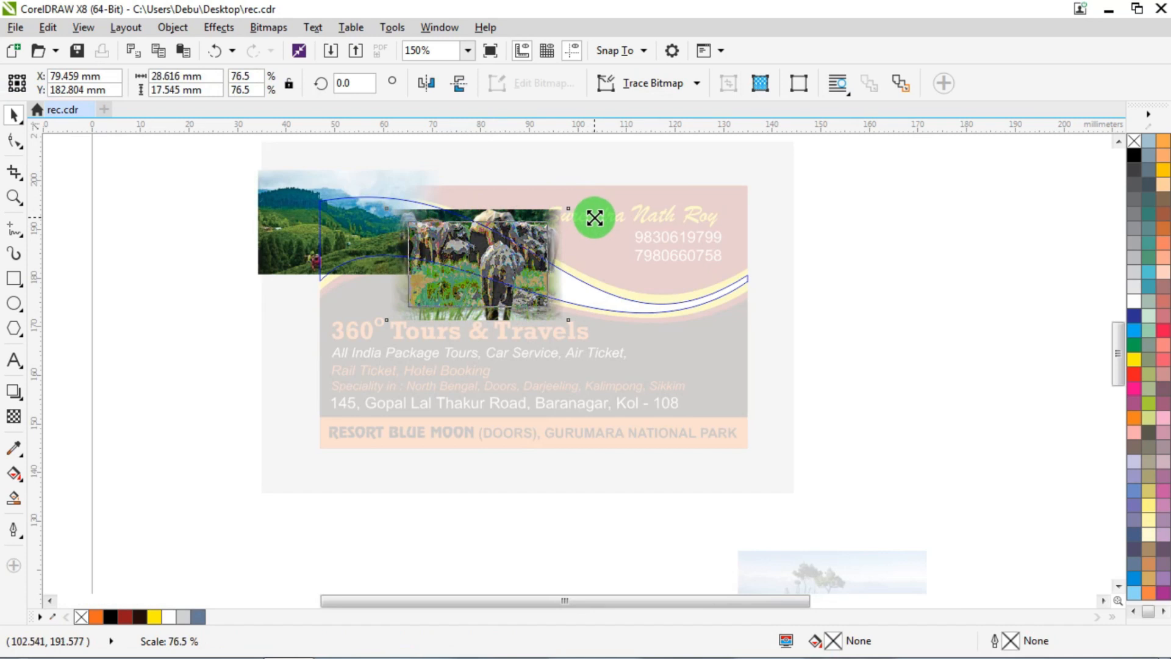
scroll(478, 217, up, 2)
click(427, 264)
drag(427, 257, 426, 257)
drag(426, 270, 407, 262)
ctrl+click(632, 227)
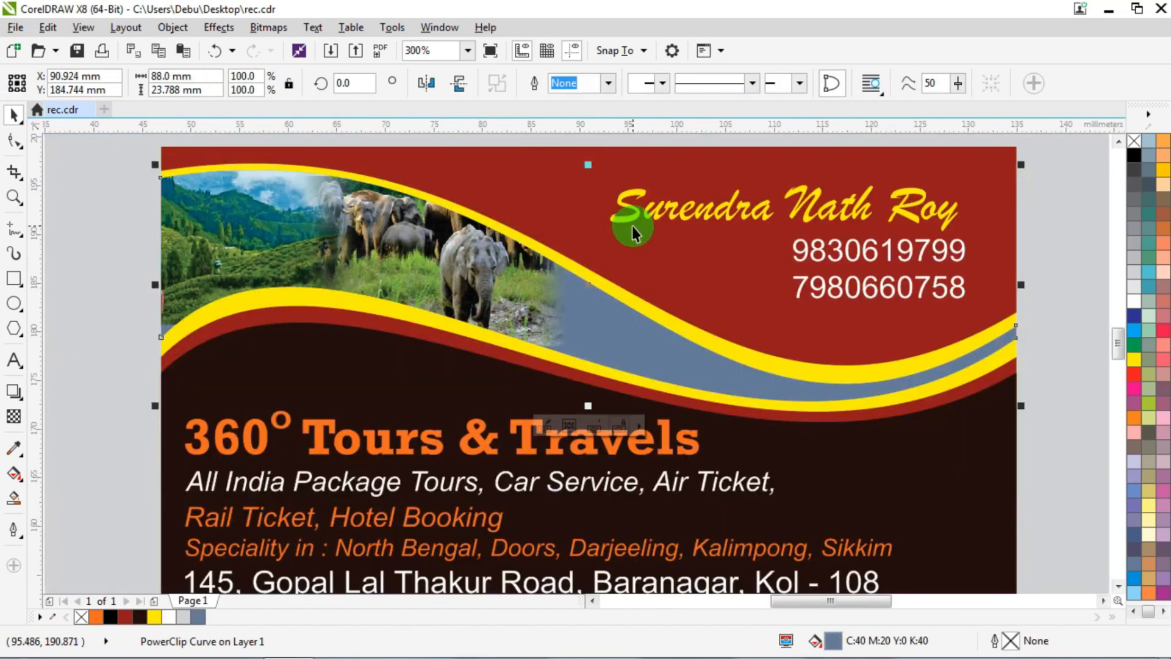
Shift the elephant photo about 1.5 mm left within the wave and finish editing the PowerClip
ctrl+click(407, 240)
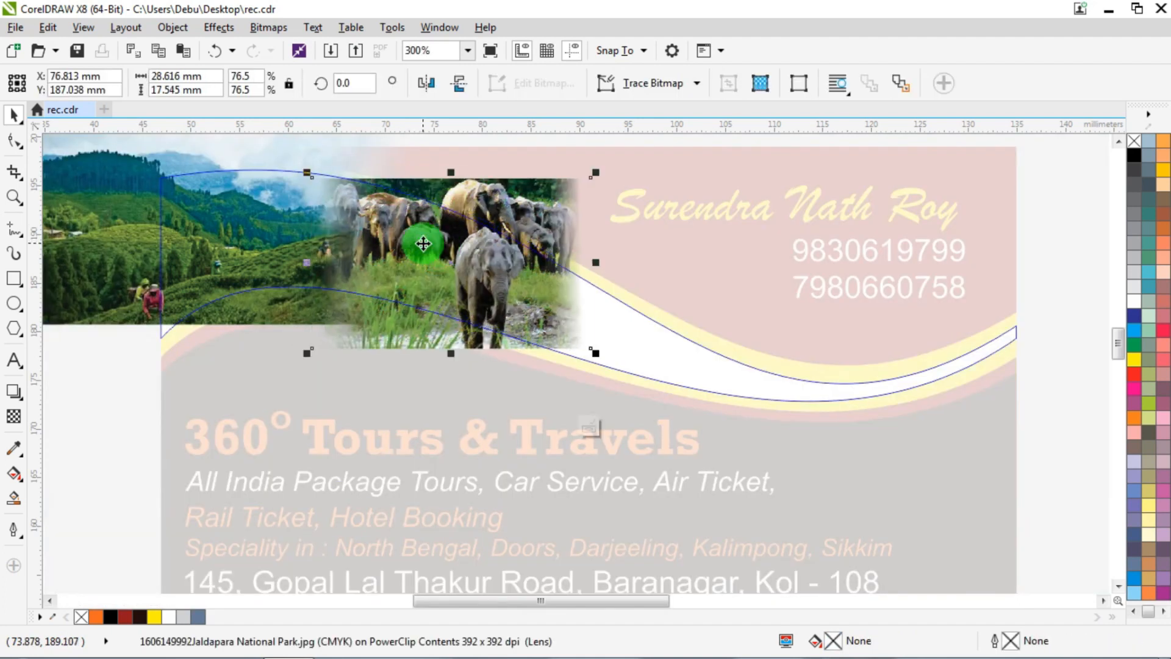
drag(421, 243, 413, 242)
ctrl+click(636, 210)
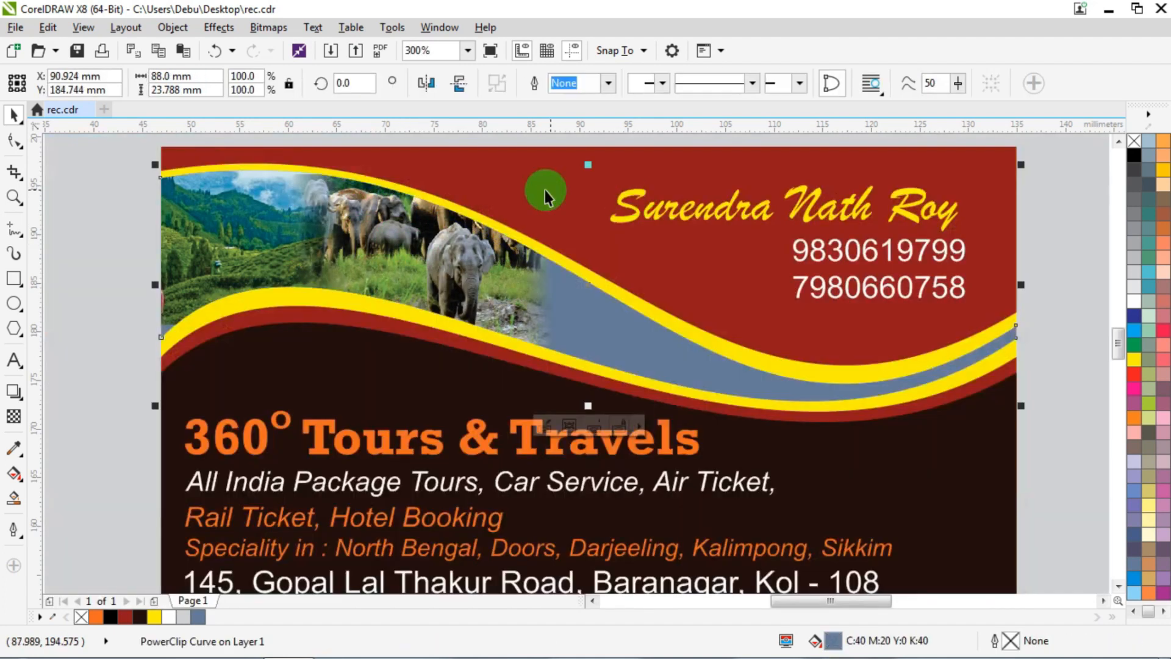
Move the mountain train photo next to the card and PowerClip it inside the middle wave
scroll(437, 155, down, 2)
drag(623, 344, 653, 207)
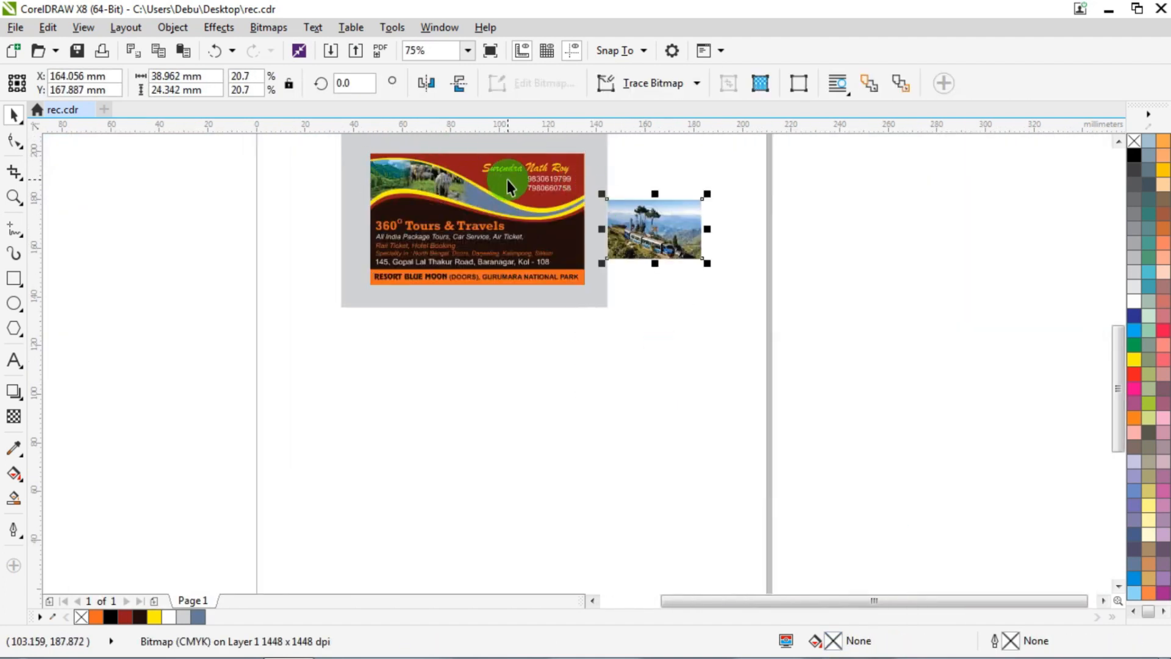
scroll(516, 178, up, 2)
drag(965, 326, 948, 272)
right_click(949, 272)
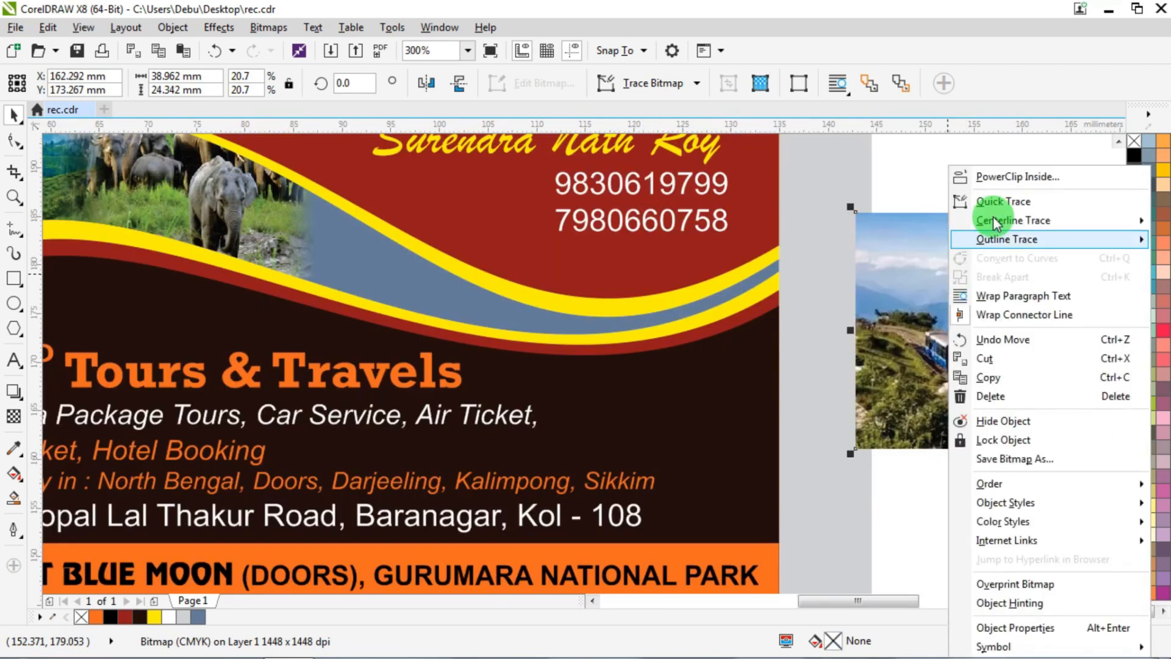
click(997, 175)
click(374, 272)
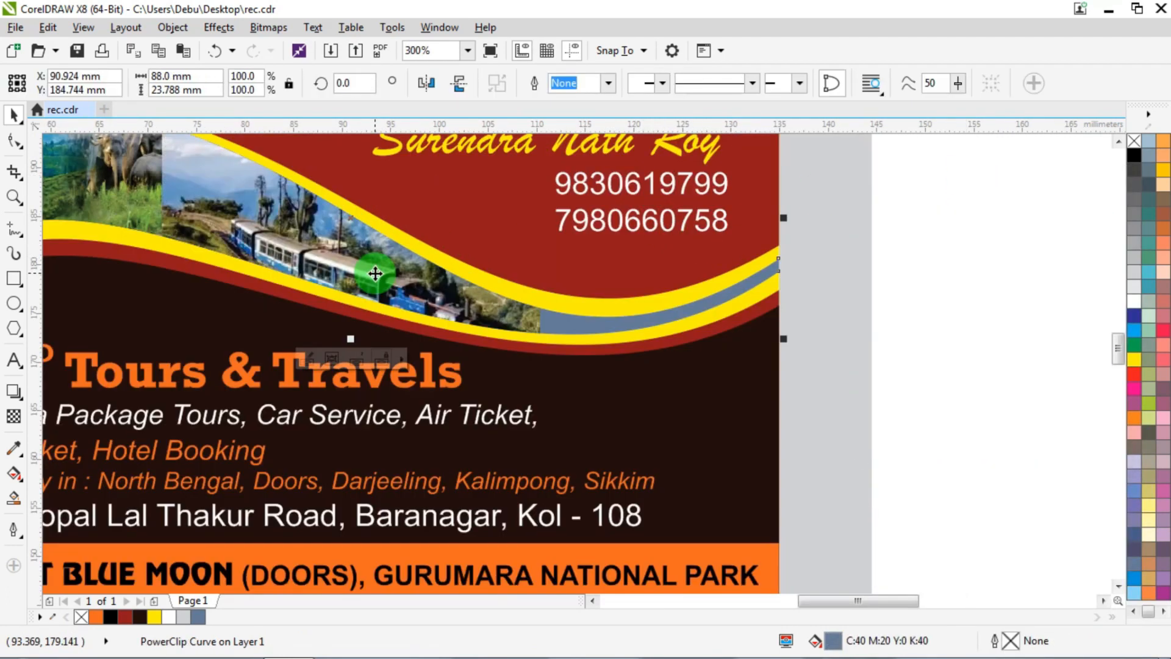
Edit the PowerClip, move the train photo to the right of the elephants, and fade its left edge with a linear transparency
ctrl+click(375, 272)
drag(375, 272, 493, 281)
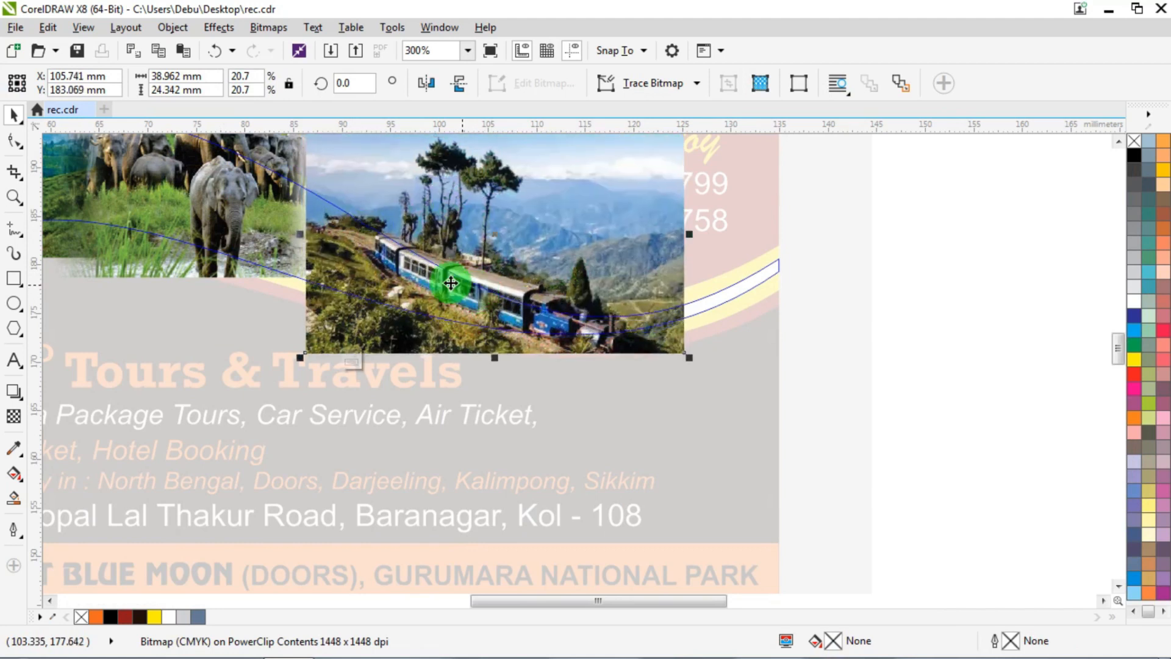
click(14, 415)
drag(386, 259, 292, 222)
click(13, 113)
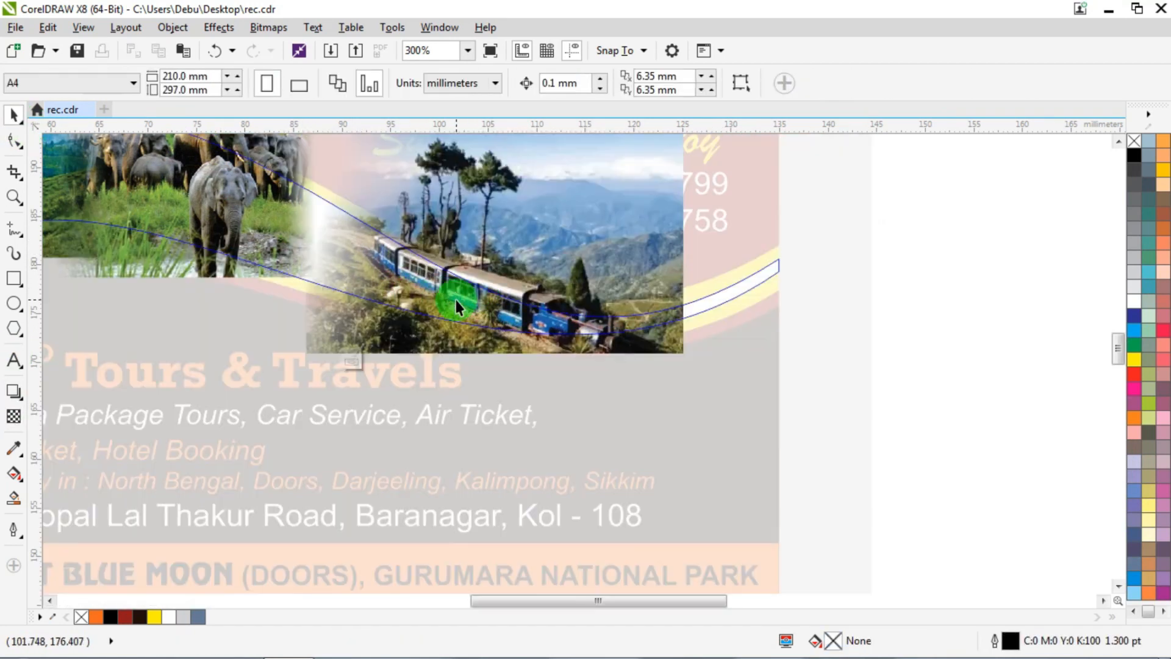
Enlarge the train photo to 26.8% over the right end of the wave and widen the elephant photo to 34.568 mm
drag(456, 299, 558, 288)
drag(403, 346, 289, 416)
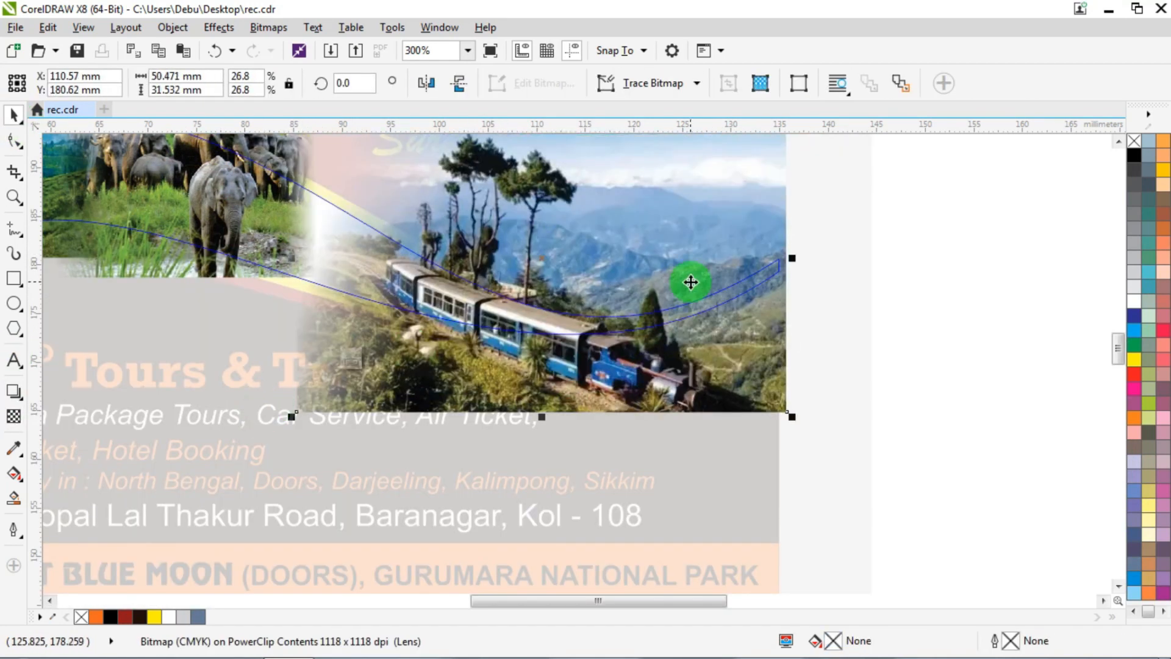
drag(690, 282, 659, 272)
click(293, 212)
drag(337, 208, 302, 214)
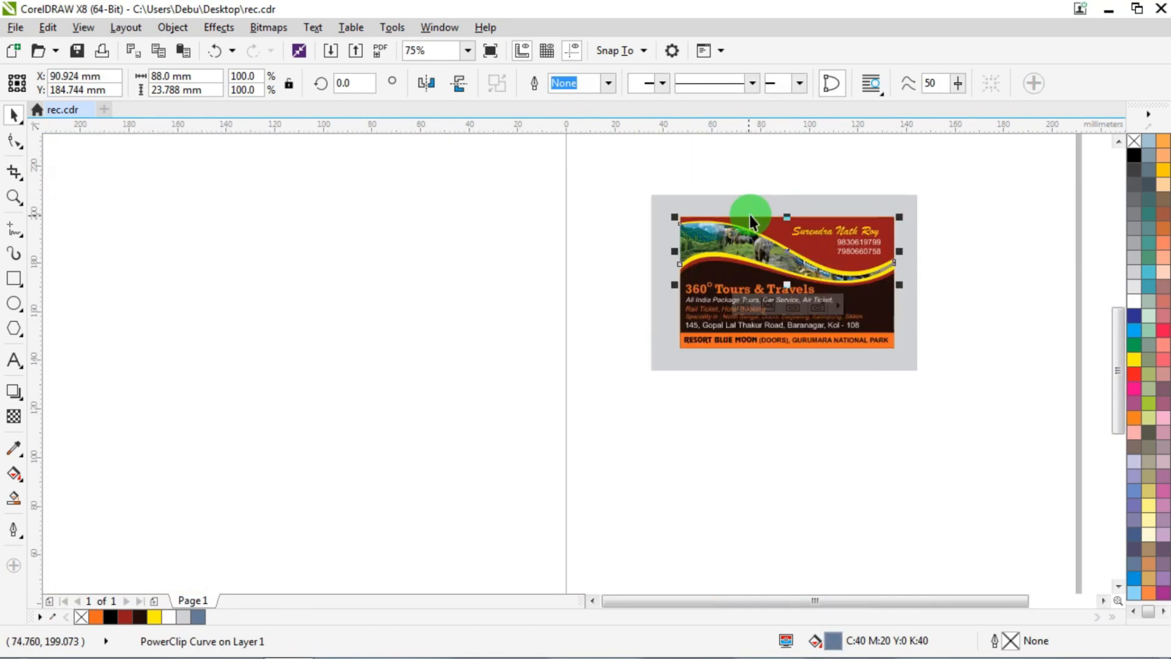
Move the elephant photo about 3 mm up inside the PowerClip and nudge the tea garden photo slightly right
drag(658, 328, 651, 300)
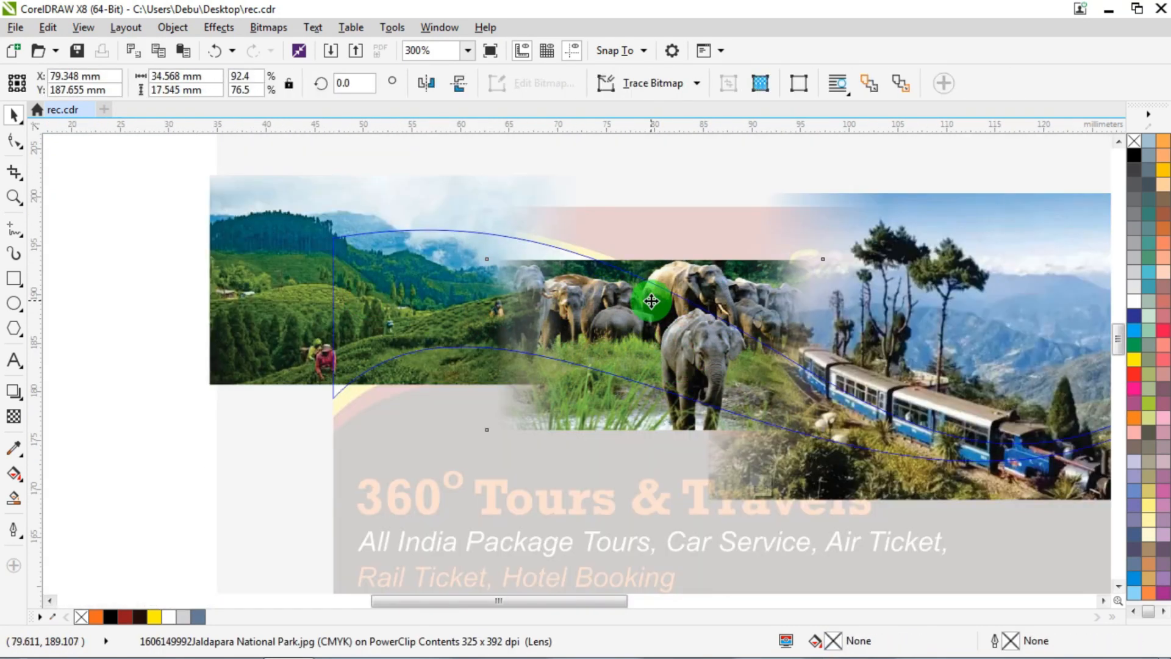
right_click(609, 307)
mouse_move(653, 486)
click(909, 521)
mouse_move(250, 268)
mouse_down()
mouse_move(264, 267)
mouse_move(254, 268)
mouse_up()
drag(628, 346, 627, 316)
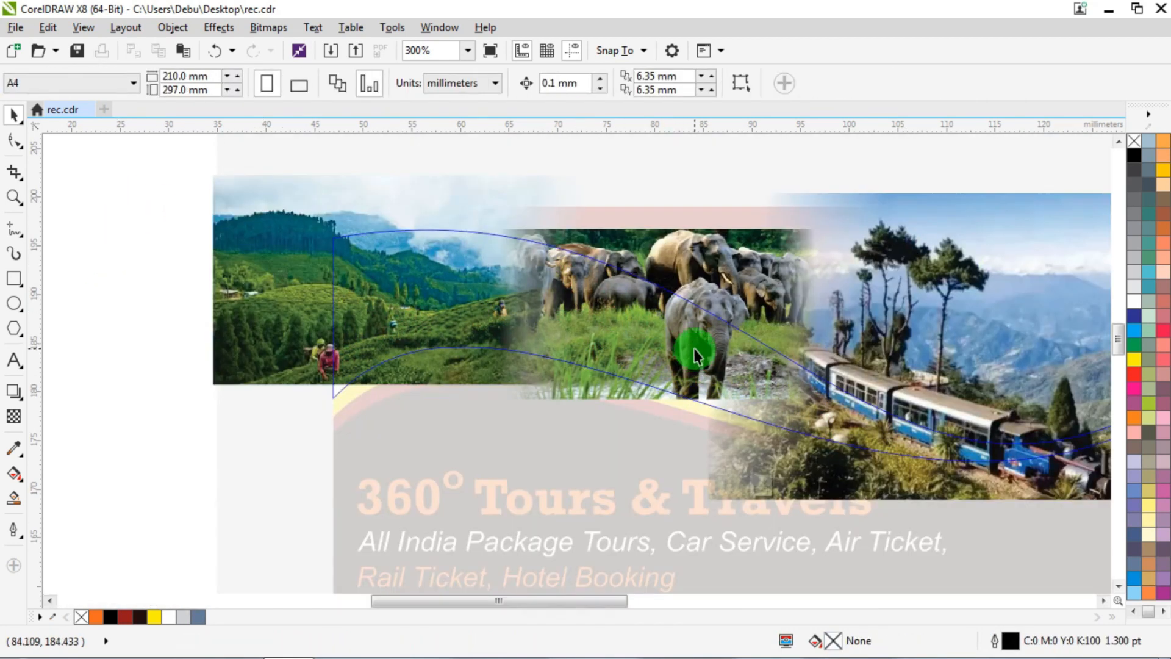
Enlarge the elephant photo inside the wave, extend the linear transparency fade on its left edge, and finish editing the PowerClip
click(696, 354)
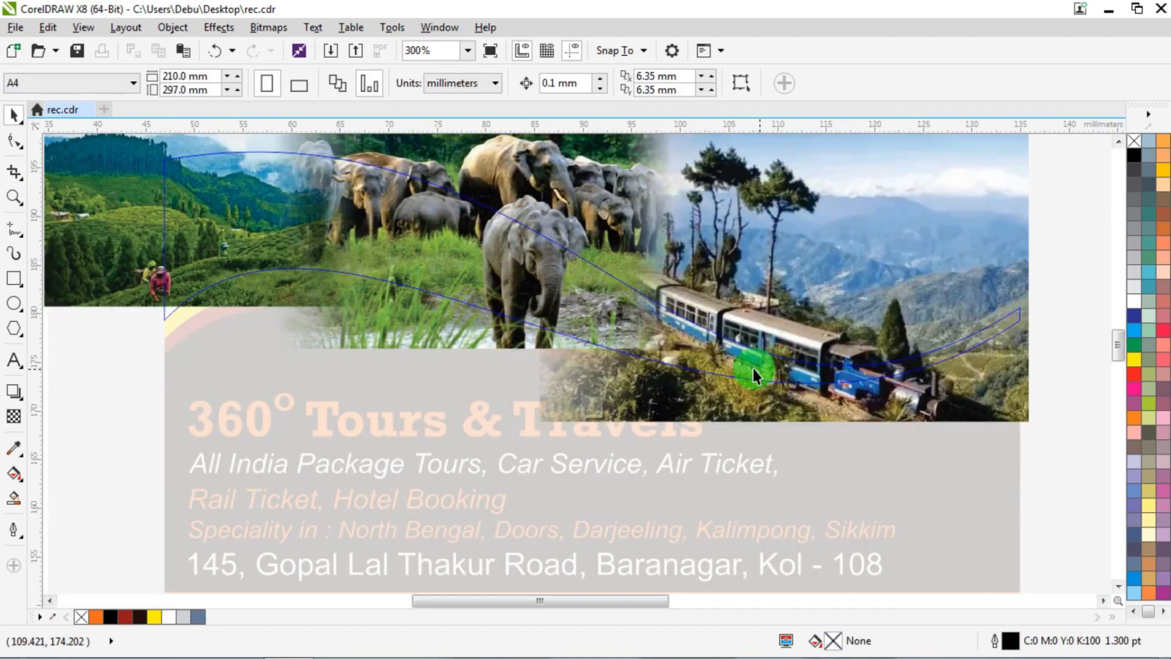
click(758, 366)
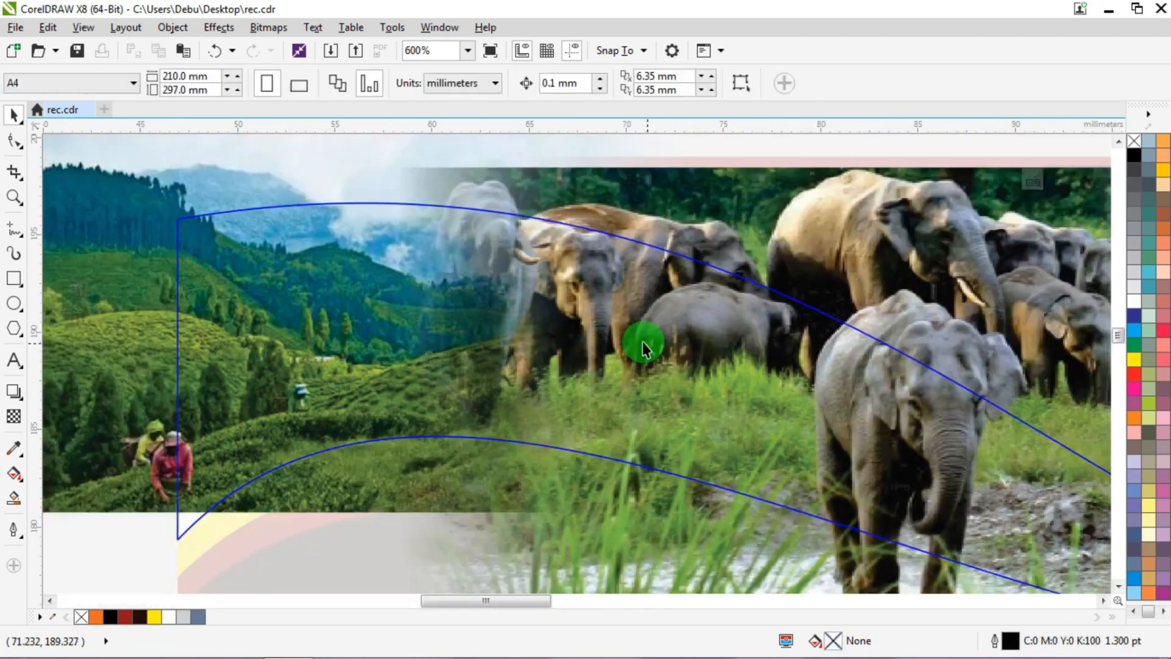
click(445, 308)
drag(611, 335, 504, 312)
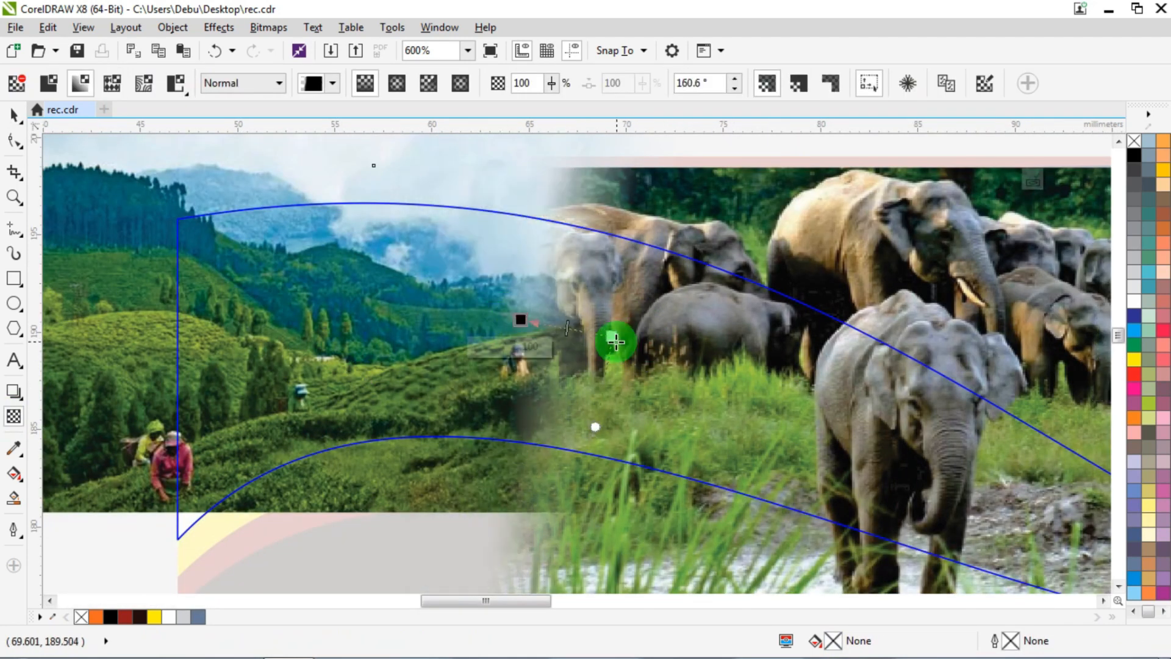
drag(612, 336, 643, 348)
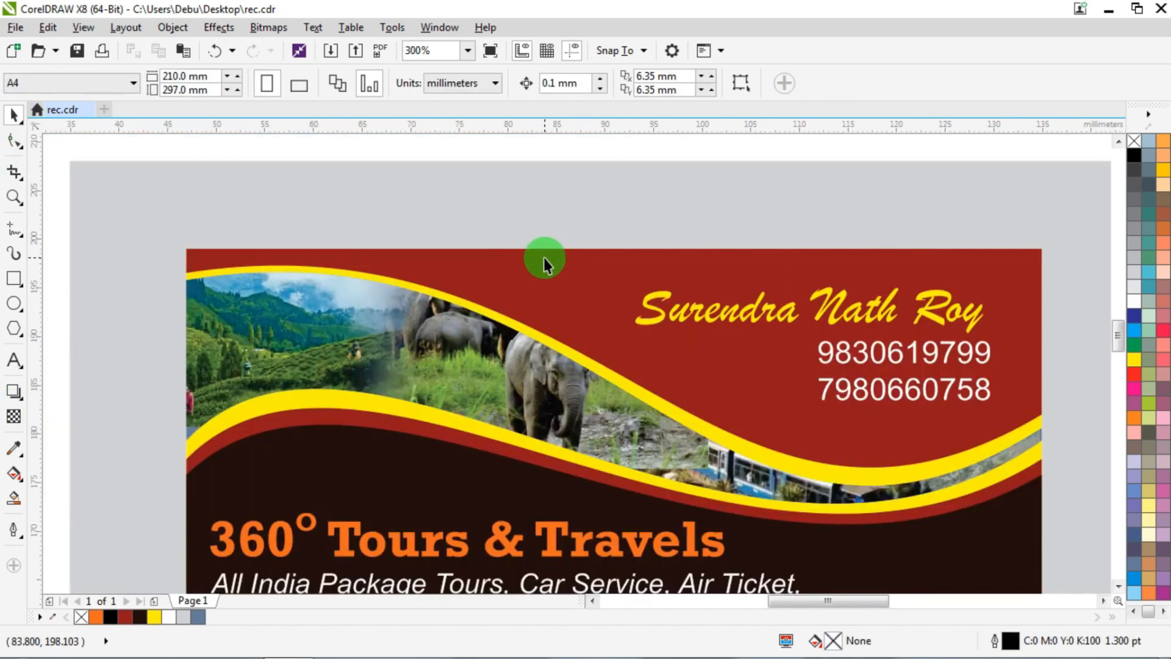
Group all the card's objects and move the group about 2.5 mm left on the grey background
scroll(545, 261, down, 2)
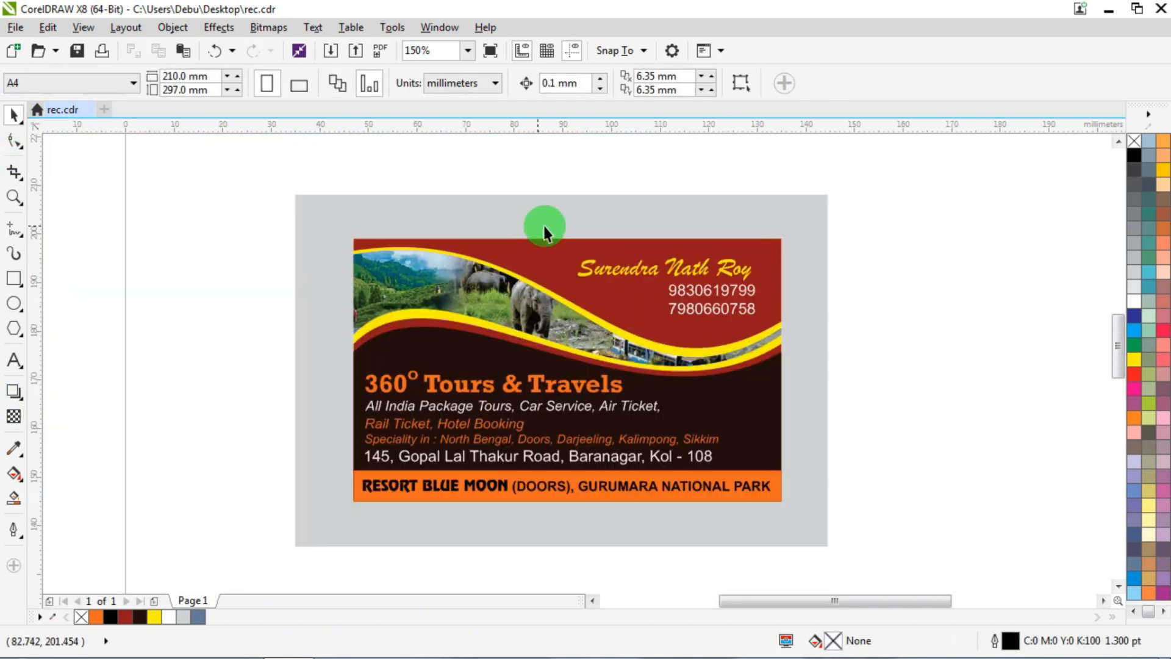
drag(254, 493, 241, 511)
drag(684, 375, 671, 377)
click(925, 279)
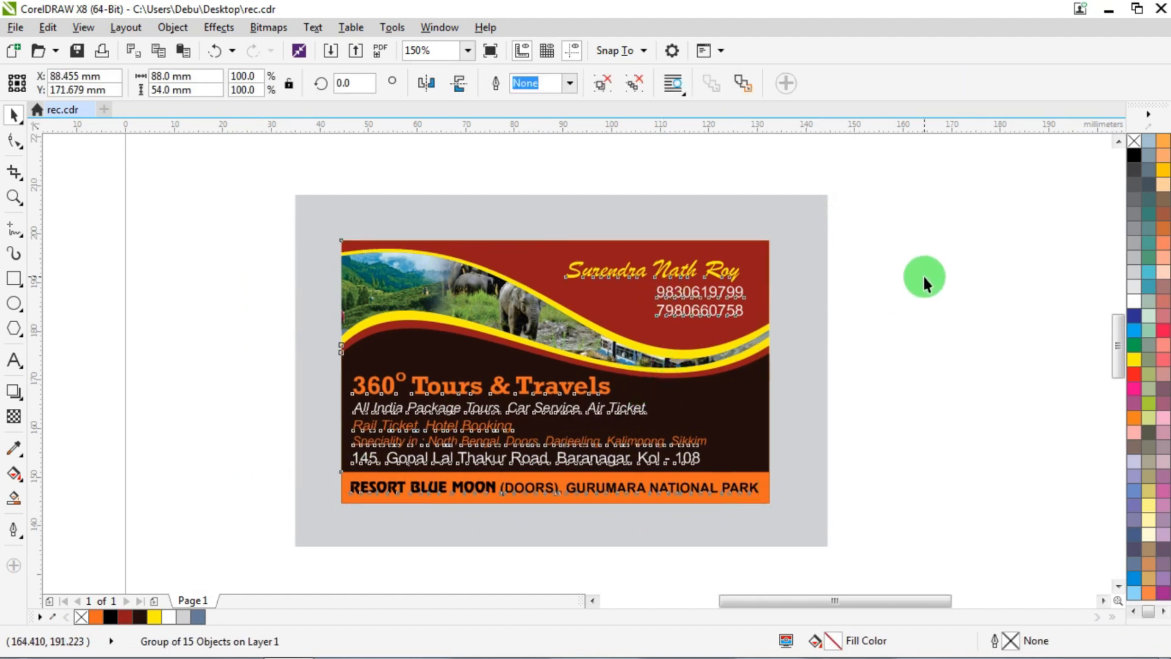
click(12, 197)
drag(323, 231, 786, 521)
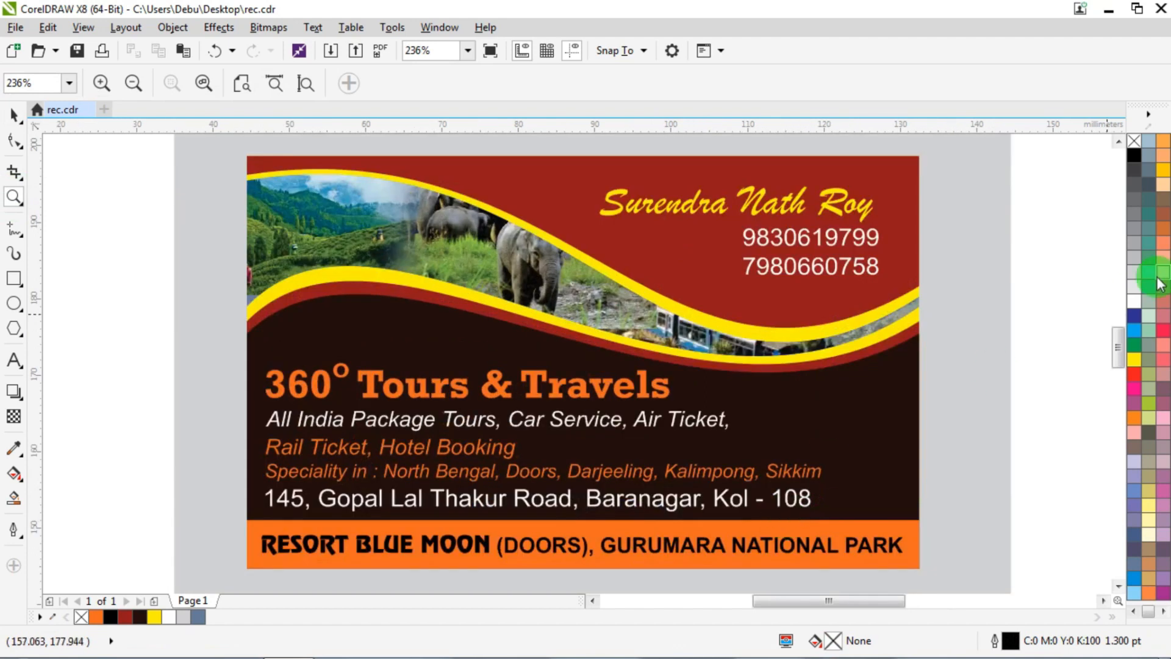